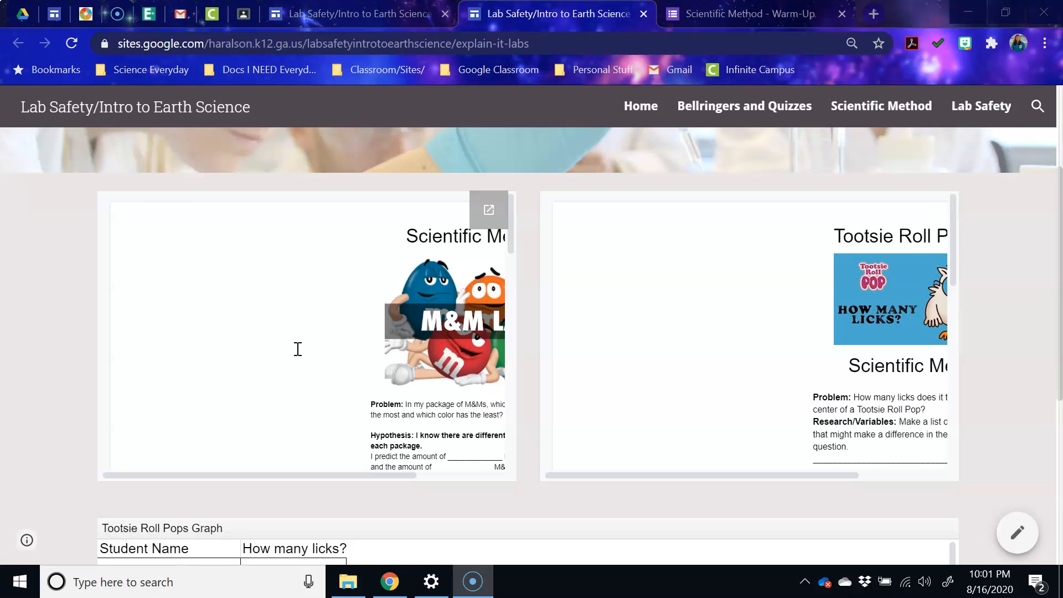
- Pop the embedded Tootsie Roll Pops lab document out of the class Google Site into a new tab
{"action": "left_click", "coordinate": [313, 345]}
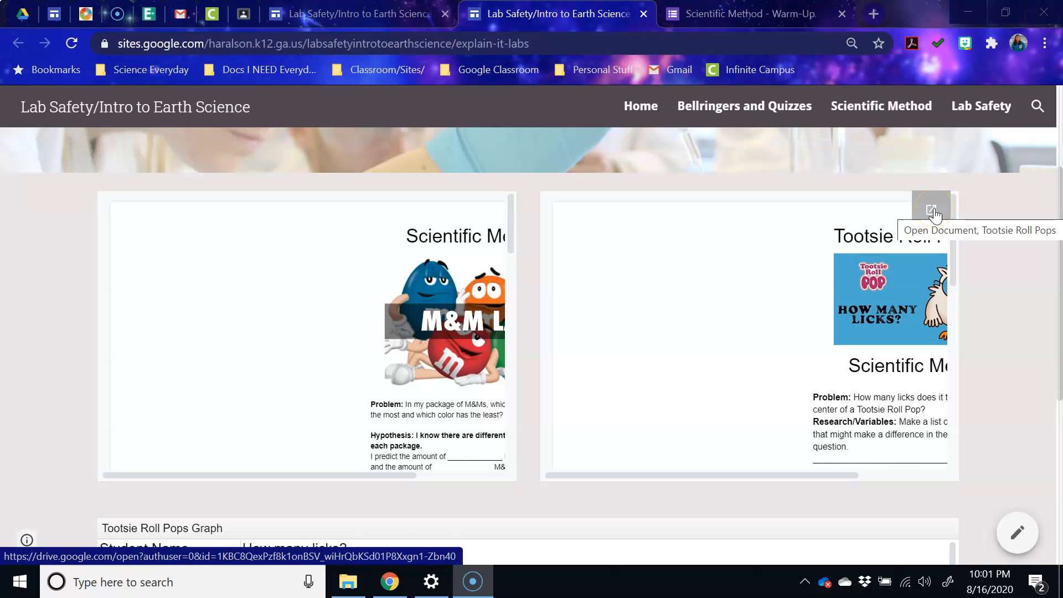
{"action": "left_click", "coordinate": [934, 213]}
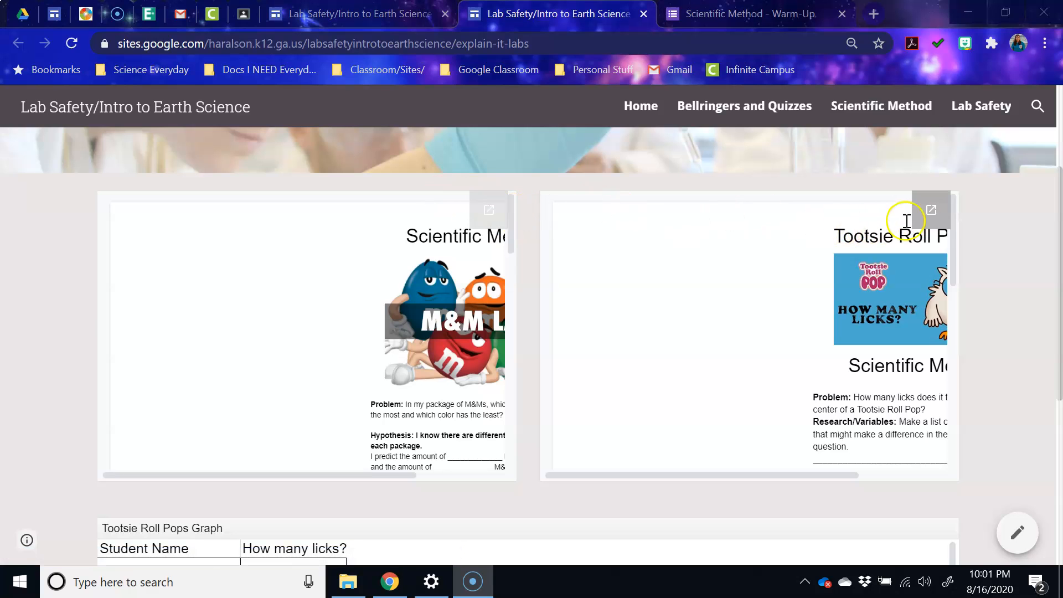
{"action": "left_click", "coordinate": [931, 210]}
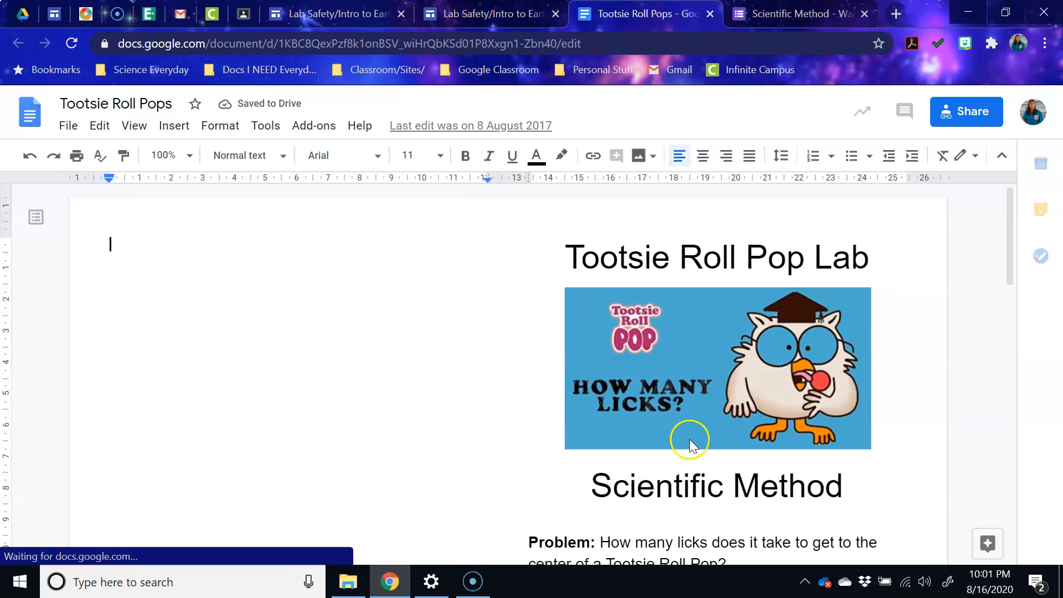
- Start making a copy of the document and select the 'Copy of' prefix in its name
{"action": "scroll", "coordinate": [580, 451], "scroll_direction": "down", "scroll_amount": 15}
{"action": "scroll", "coordinate": [580, 453], "scroll_direction": "up", "scroll_amount": 15}
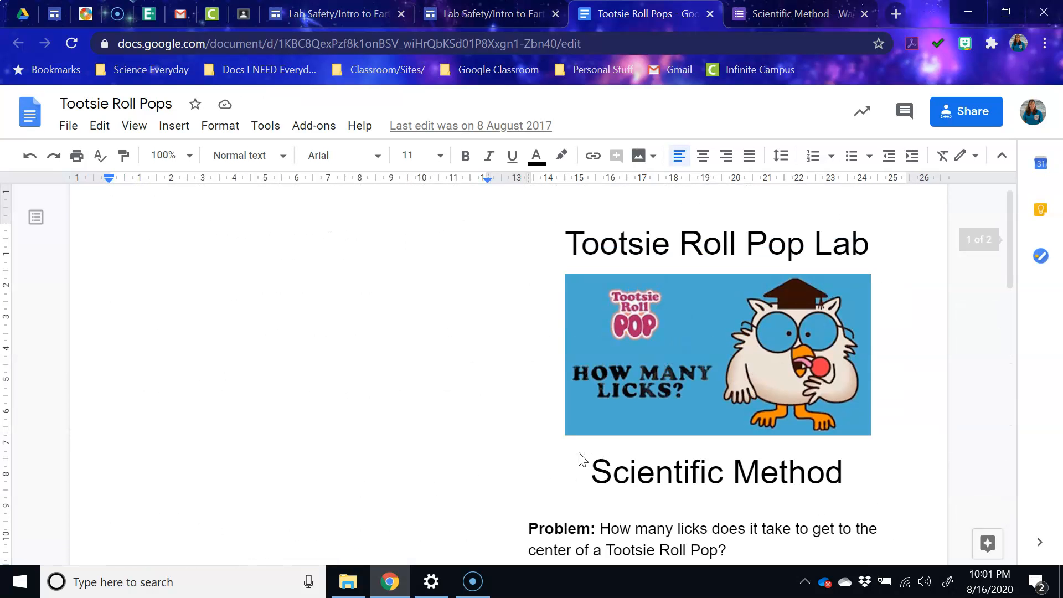
{"action": "left_click", "coordinate": [562, 446]}
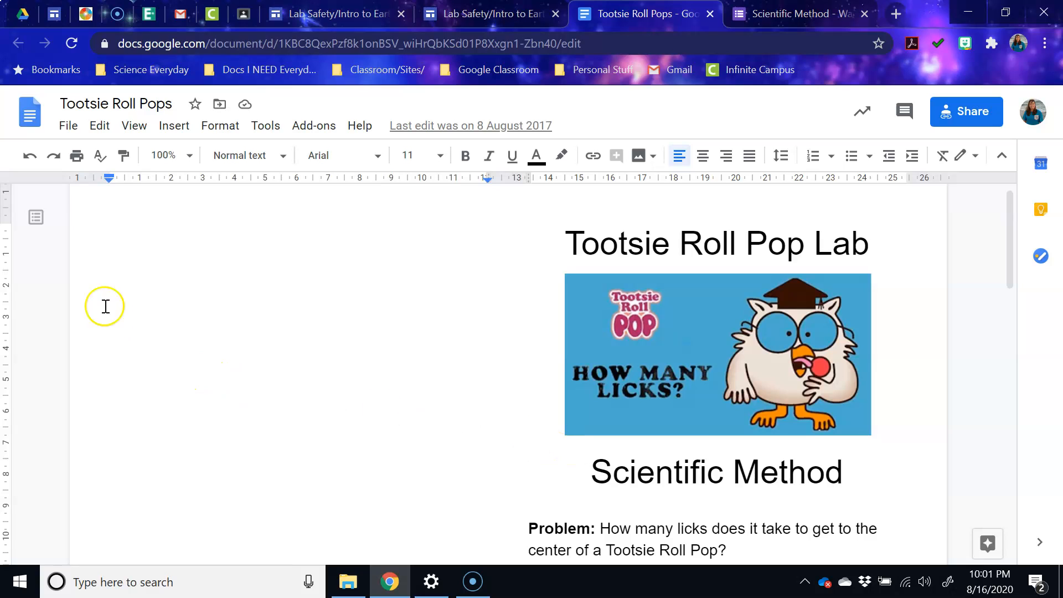
{"action": "left_click", "coordinate": [68, 126]}
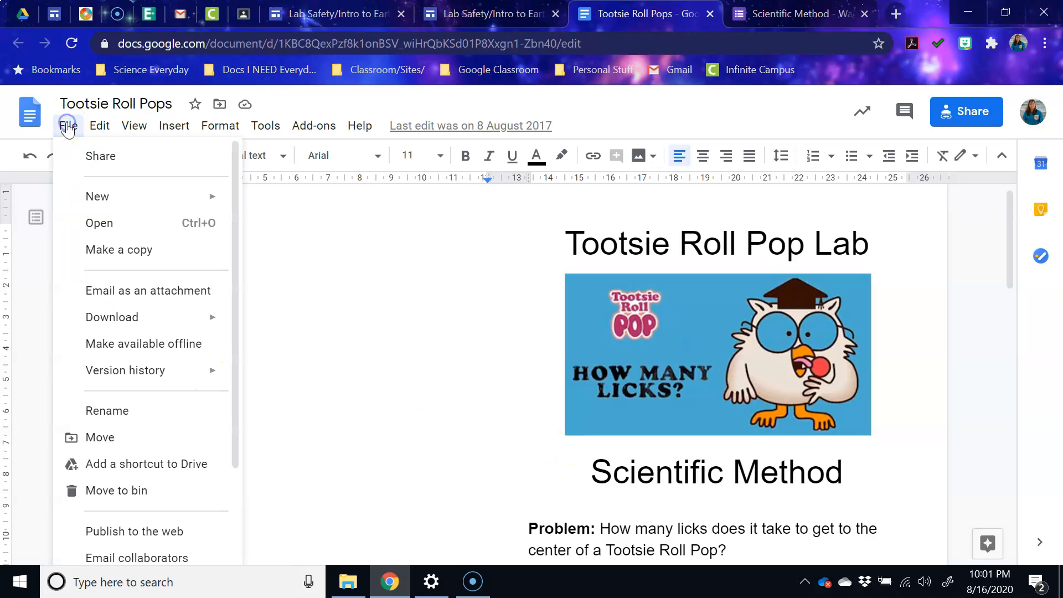
{"action": "left_click", "coordinate": [109, 257]}
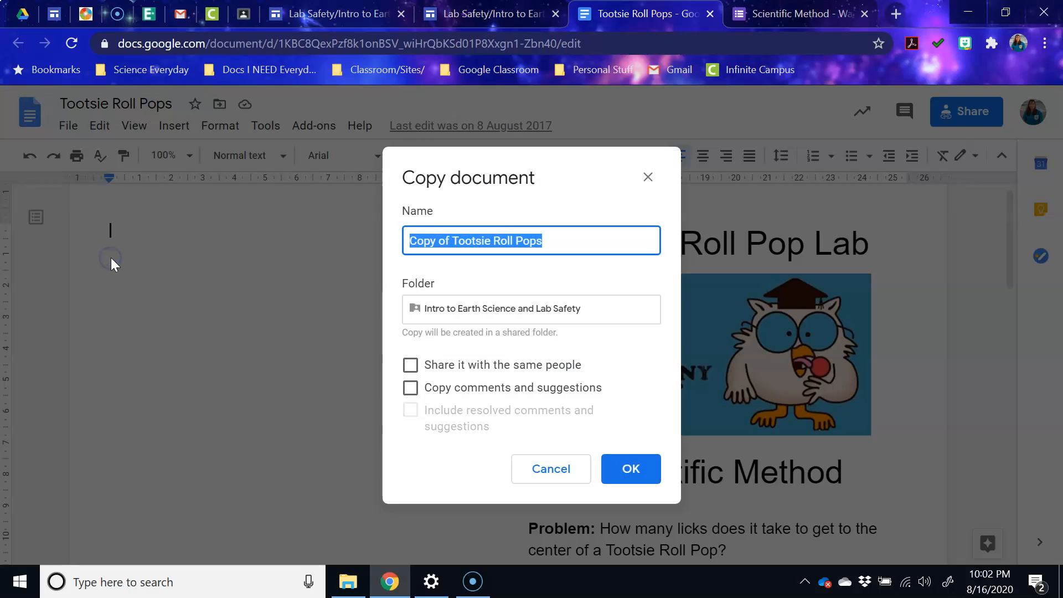
{"action": "left_click", "coordinate": [454, 243]}
{"action": "left_click_drag", "start_coordinate": [454, 243], "coordinate": [412, 244]}
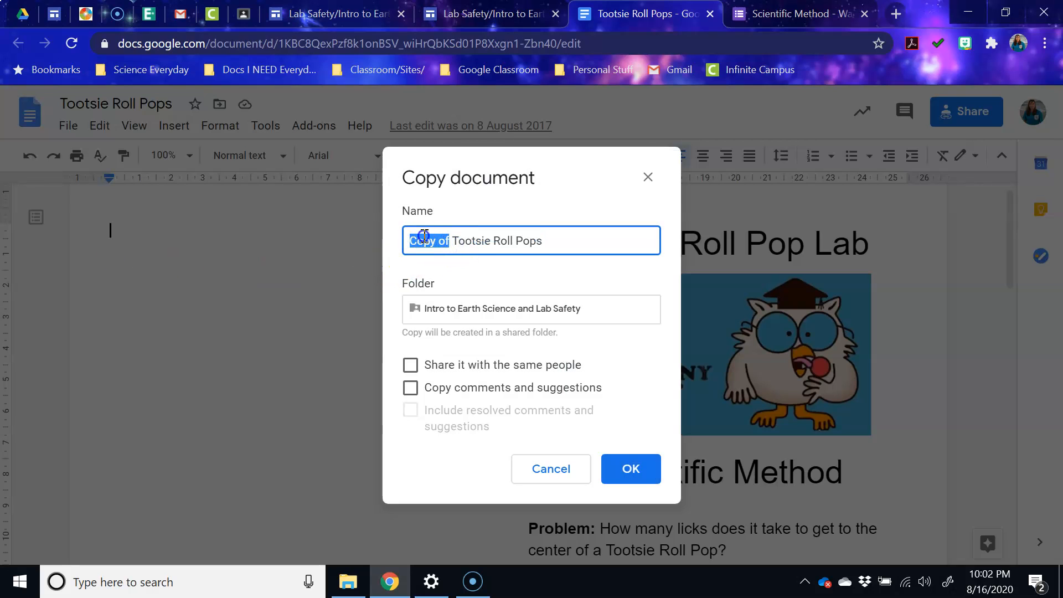
- Replace the 'Copy of' prefix with the student's name and create the copy
{"action": "left_click", "coordinate": [424, 235]}
{"action": "type", "text": "Mrs"}
{"action": "key", "text": "BackSpace"}
{"action": "key", "text": "BackSpace"}
{"action": "key", "text": "BackSpace"}
{"action": "key", "text": "BackSpace"}
{"action": "key", "text": "BackSpace"}
{"action": "key", "text": "Delete"}
{"action": "key", "text": "Delete"}
{"action": "key", "text": "Delete"}
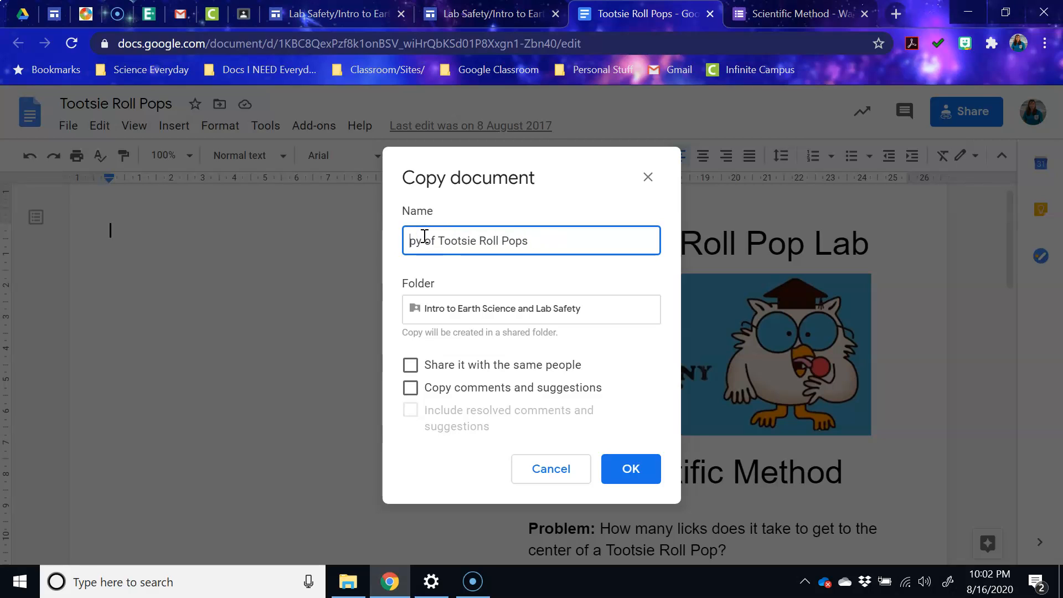
{"action": "key", "text": "Delete"}
{"action": "key", "text": "Delete"}
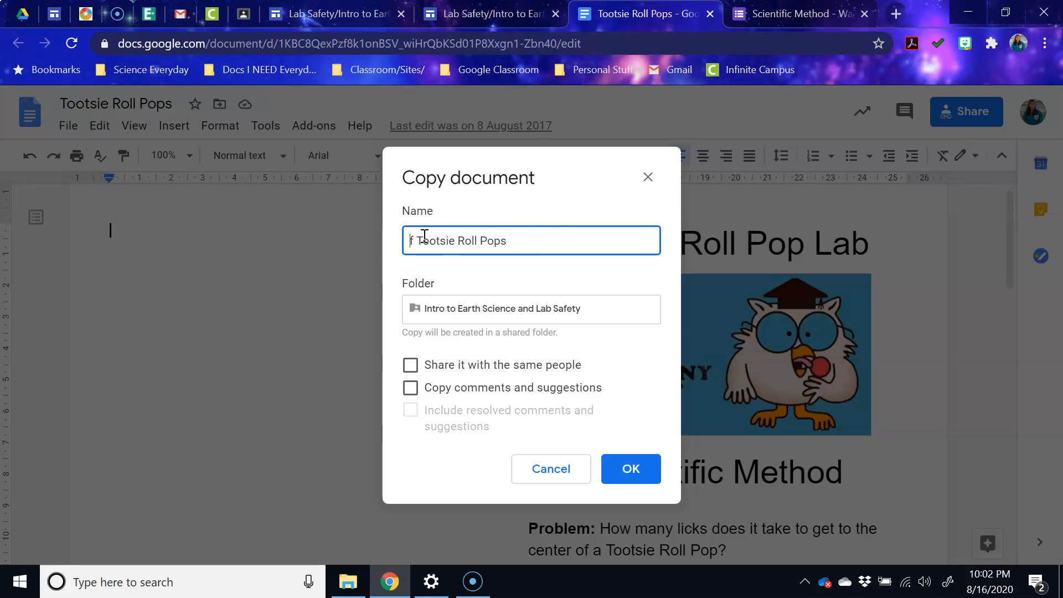
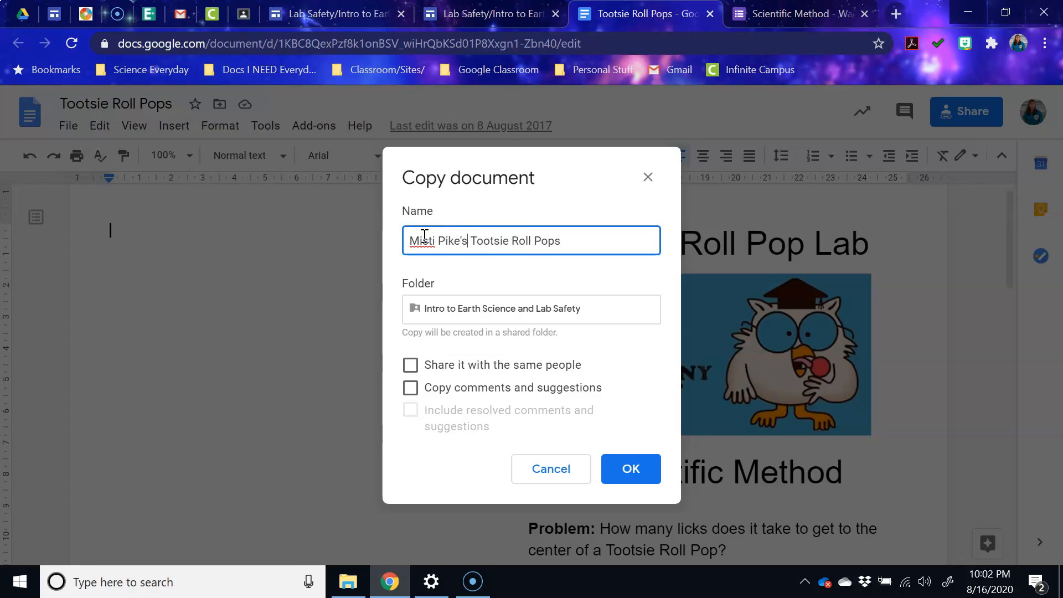
{"action": "left_click_drag", "start_coordinate": [468, 240], "coordinate": [415, 243]}
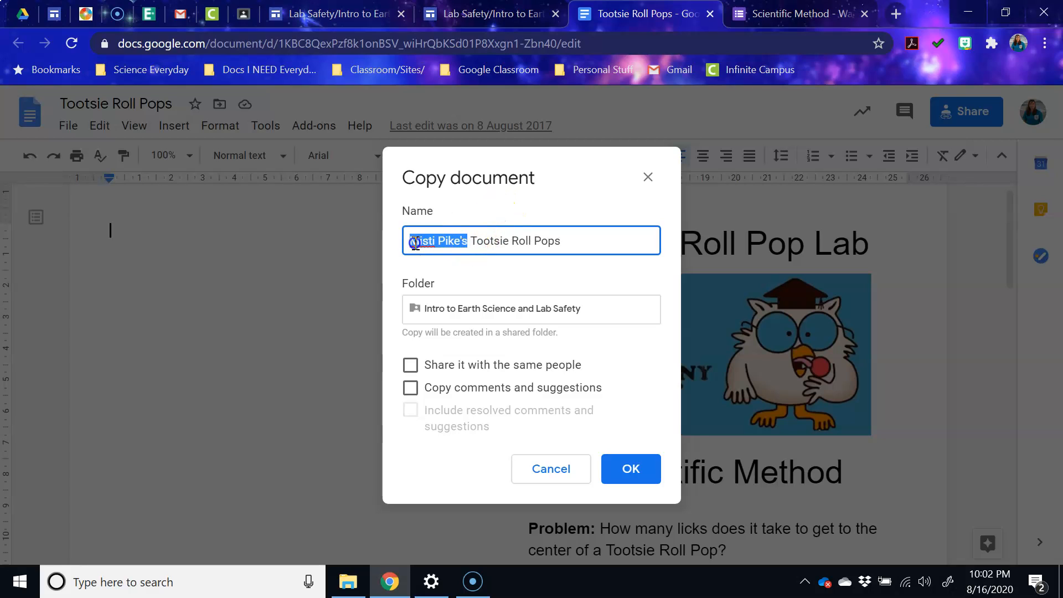
{"action": "key", "text": "BackSpace"}
{"action": "type", "text": "Joe Smith's"}
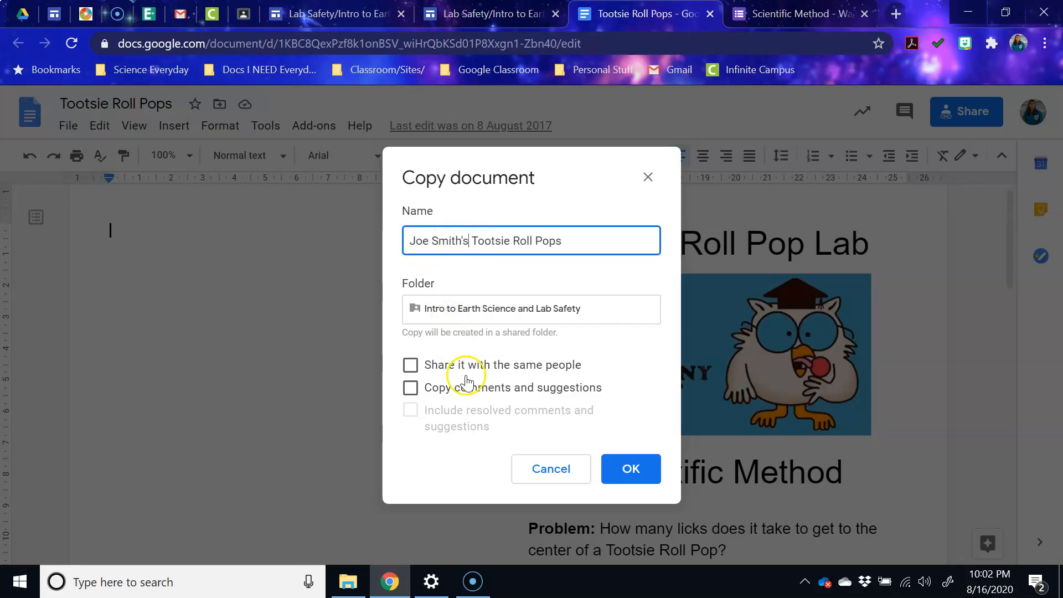
{"action": "left_click", "coordinate": [614, 469]}
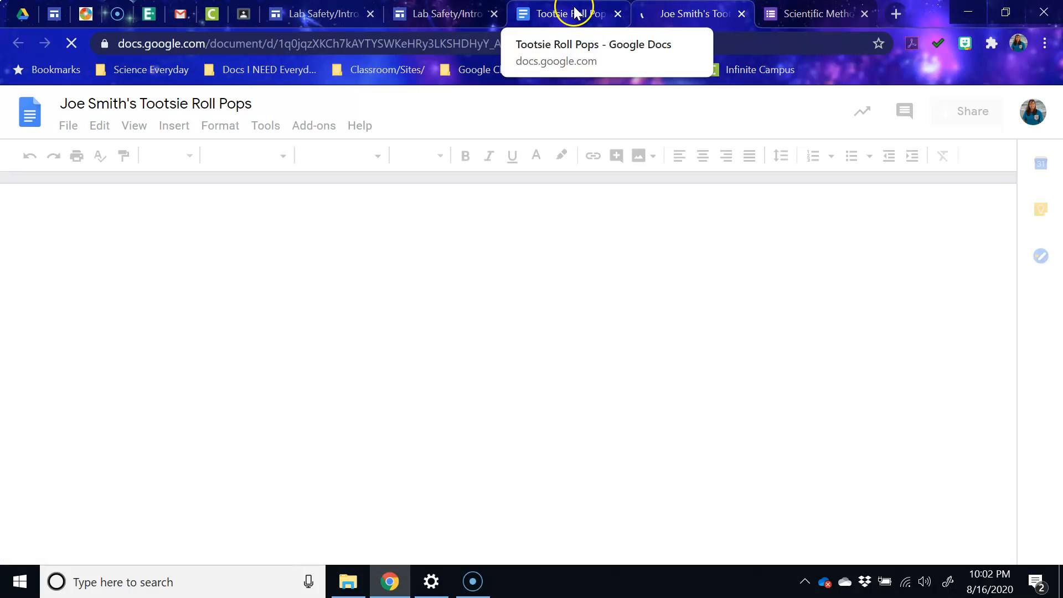
- Close the original Tootsie Roll Pops tab and bring the copy's Research/Variables and Hypothesis prompts into view
{"action": "left_click", "coordinate": [578, 13]}
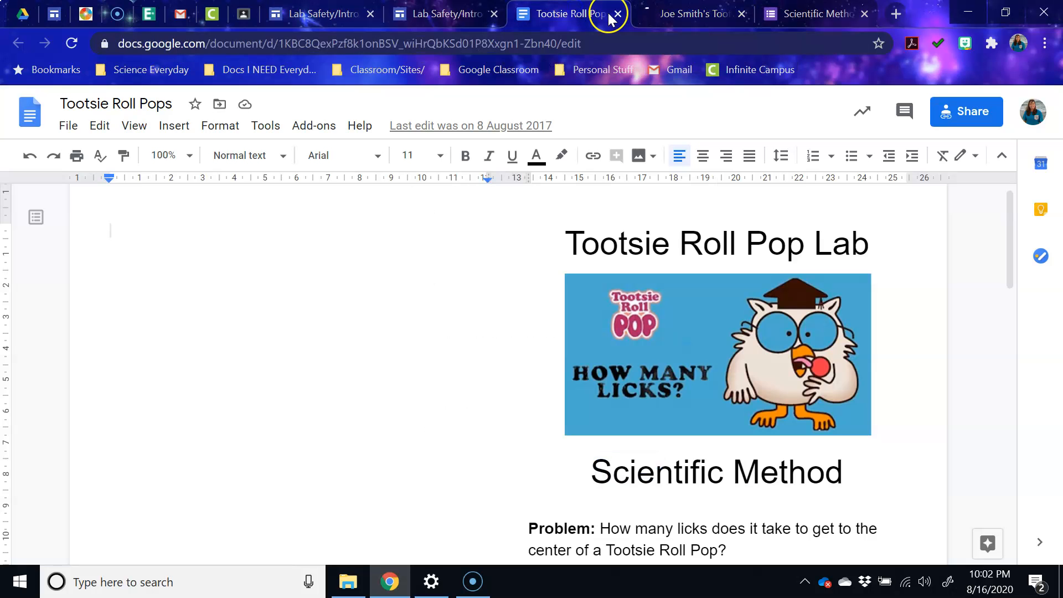
{"action": "left_click", "coordinate": [616, 14]}
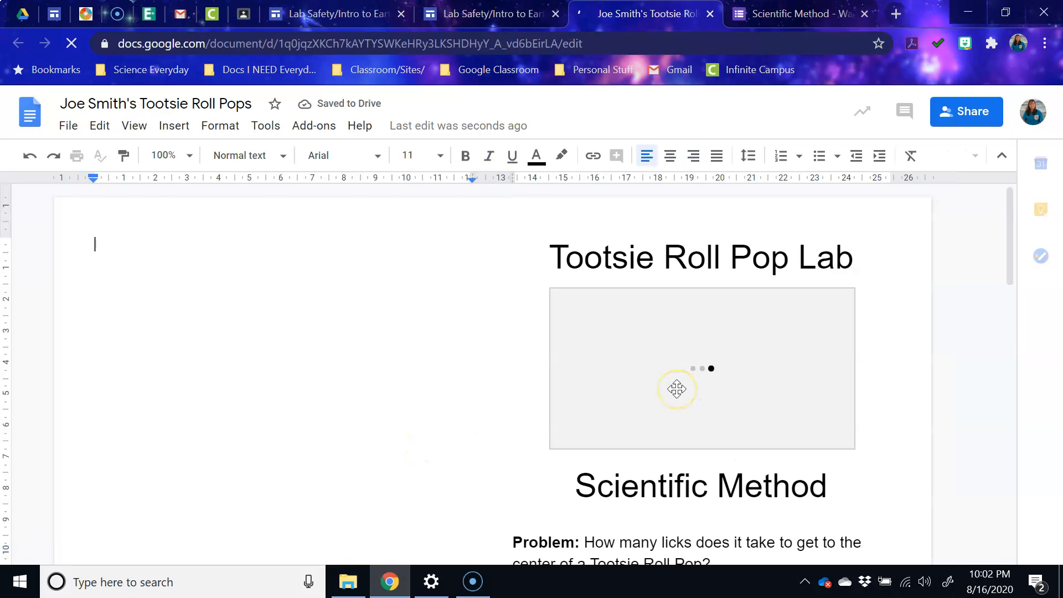
{"action": "scroll", "coordinate": [686, 408], "scroll_direction": "down", "scroll_amount": 6}
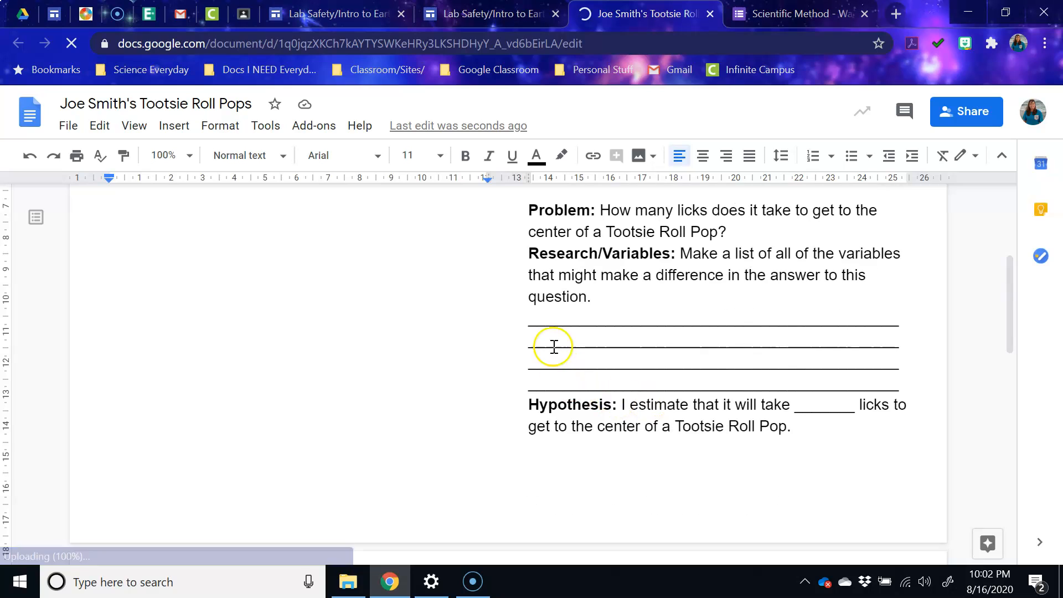
{"action": "left_click_drag", "start_coordinate": [526, 323], "coordinate": [908, 393]}
{"action": "left_click", "coordinate": [707, 460]}
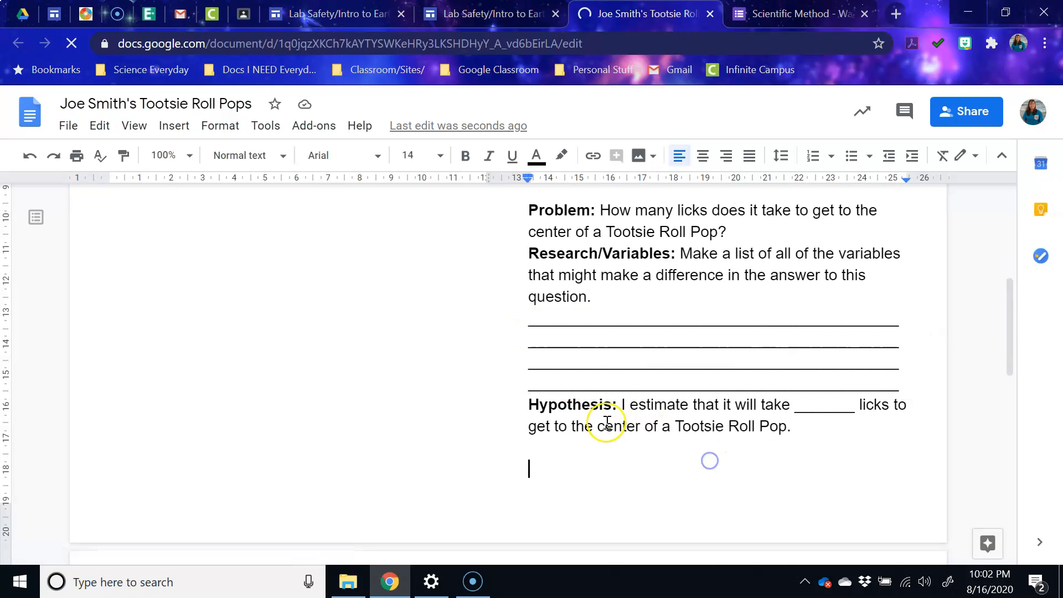
{"action": "scroll", "coordinate": [588, 387], "scroll_direction": "up", "scroll_amount": 5}
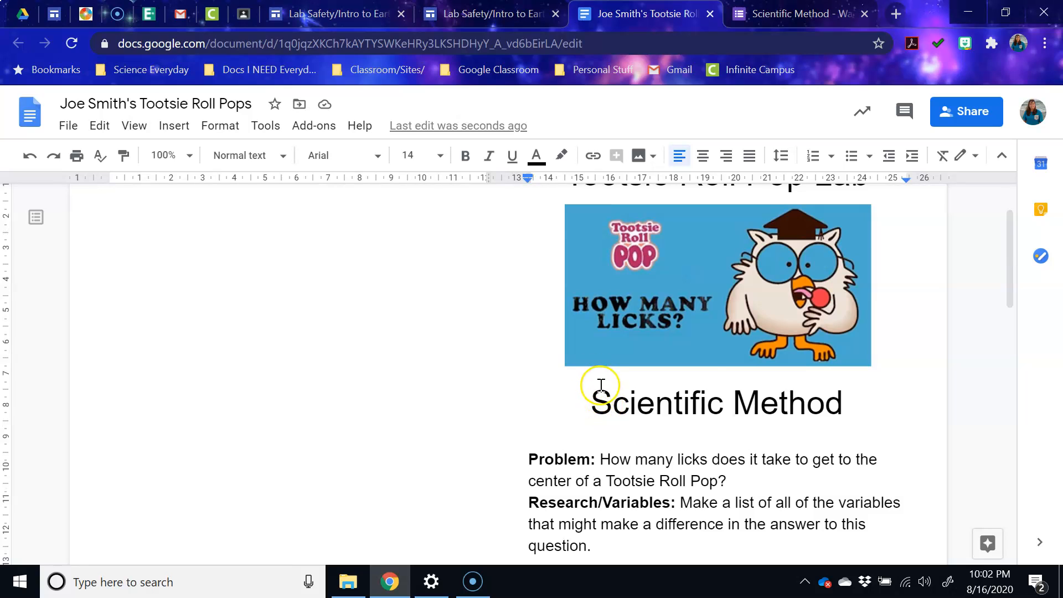
{"action": "scroll", "coordinate": [606, 388], "scroll_direction": "down", "scroll_amount": 3}
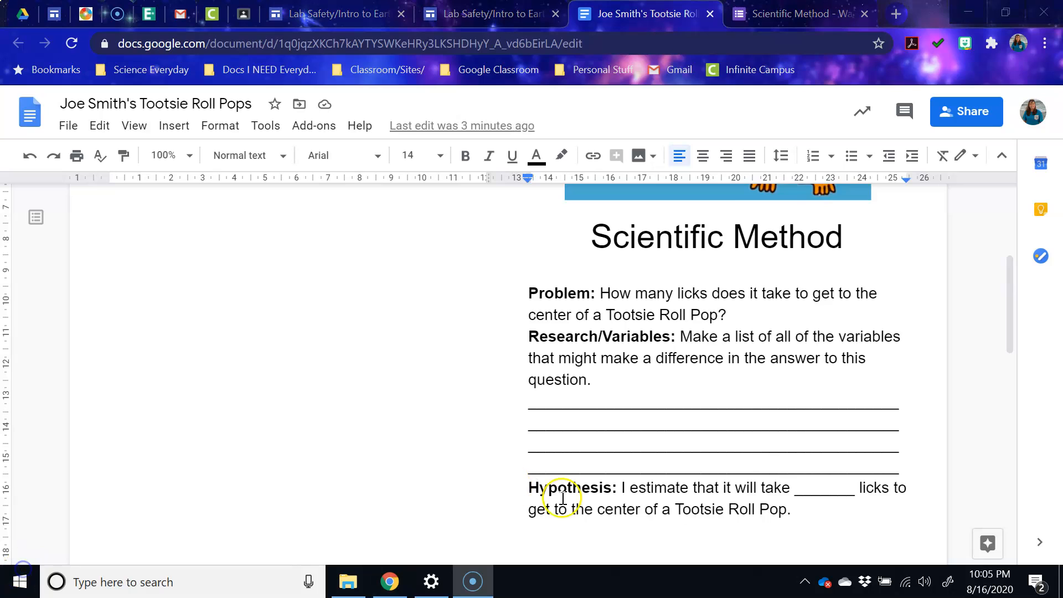
{"action": "left_click_drag", "start_coordinate": [527, 487], "coordinate": [803, 515]}
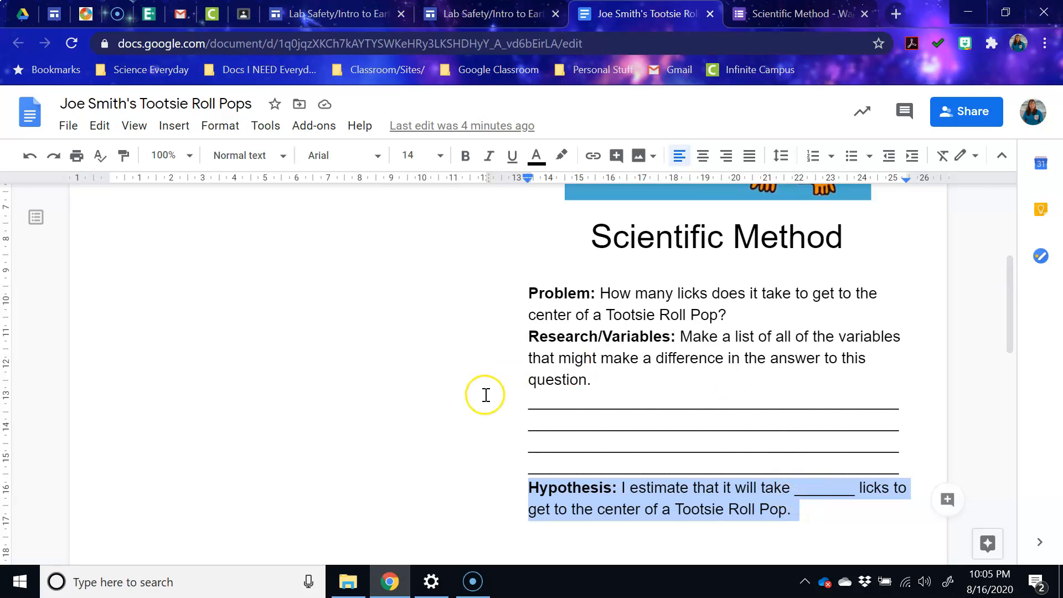
- List four starred variables: same number of licks, don't turn the sucker, stop at the tootsie roll, can't bite
{"action": "left_click_drag", "start_coordinate": [529, 399], "coordinate": [898, 466]}
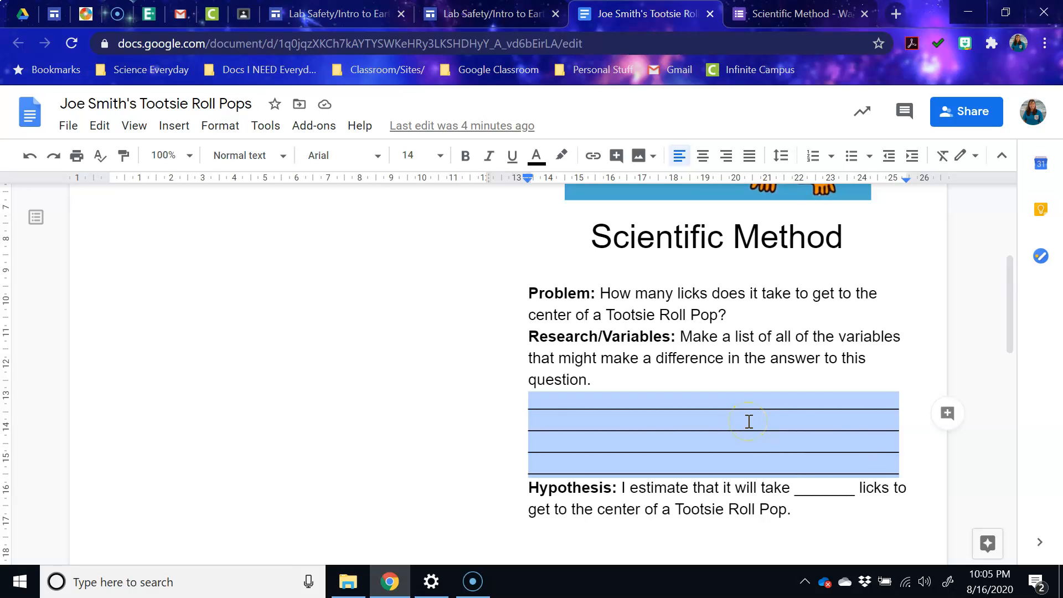
{"action": "type", "text": "*"}
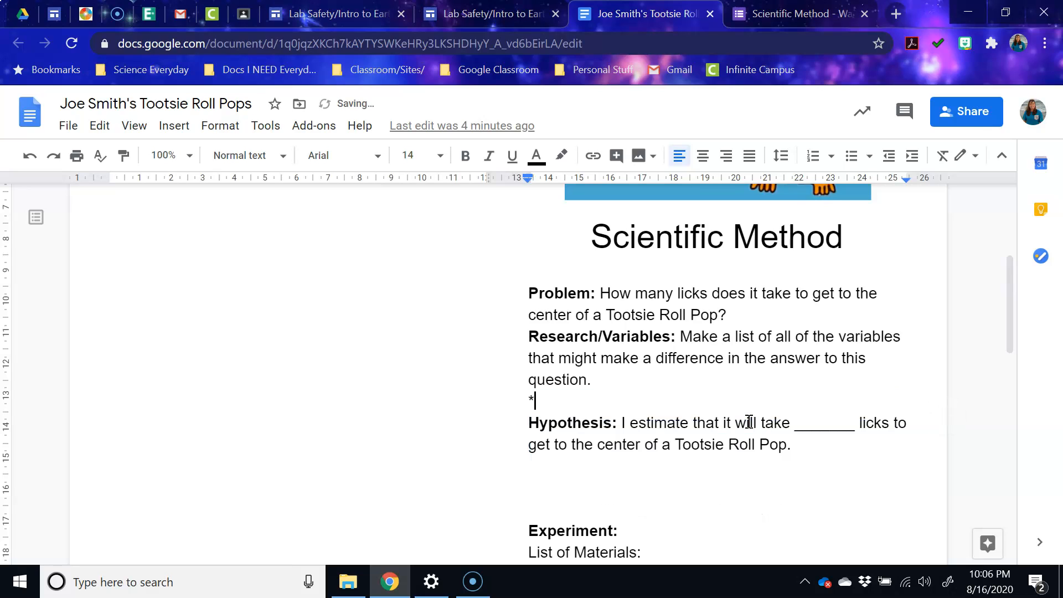
{"action": "type", "text": "everyone must lick the same a"}
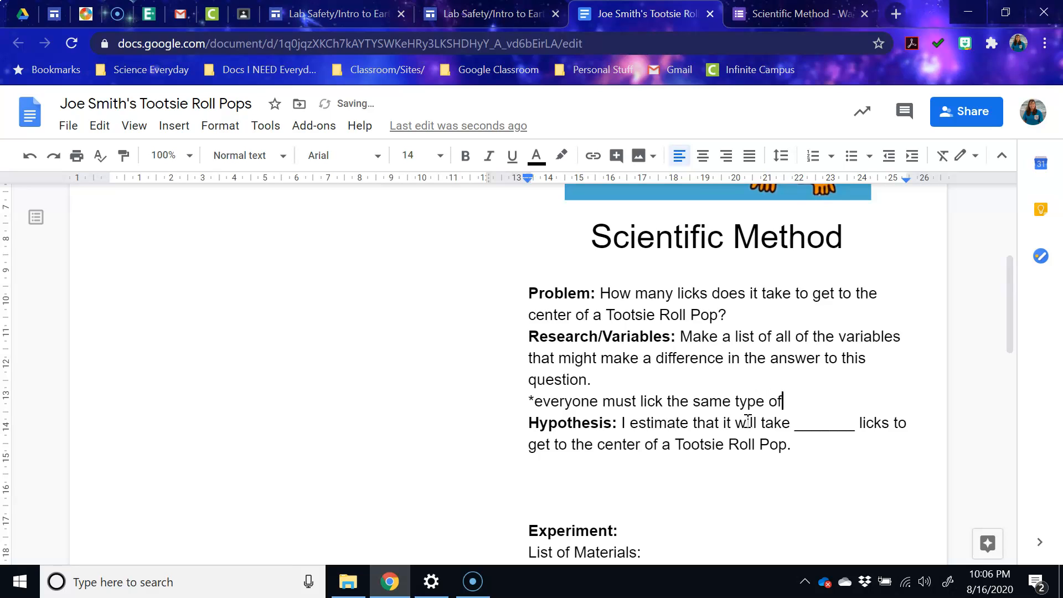
{"action": "type", "text": "licks"}
{"action": "key", "text": "Return"}
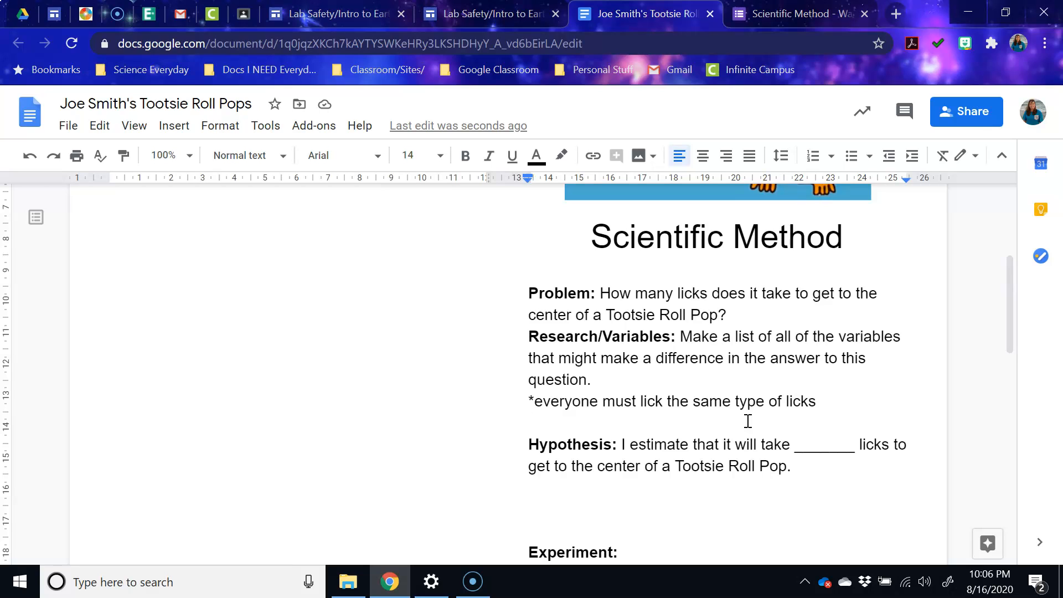
{"action": "type", "text": "*"}
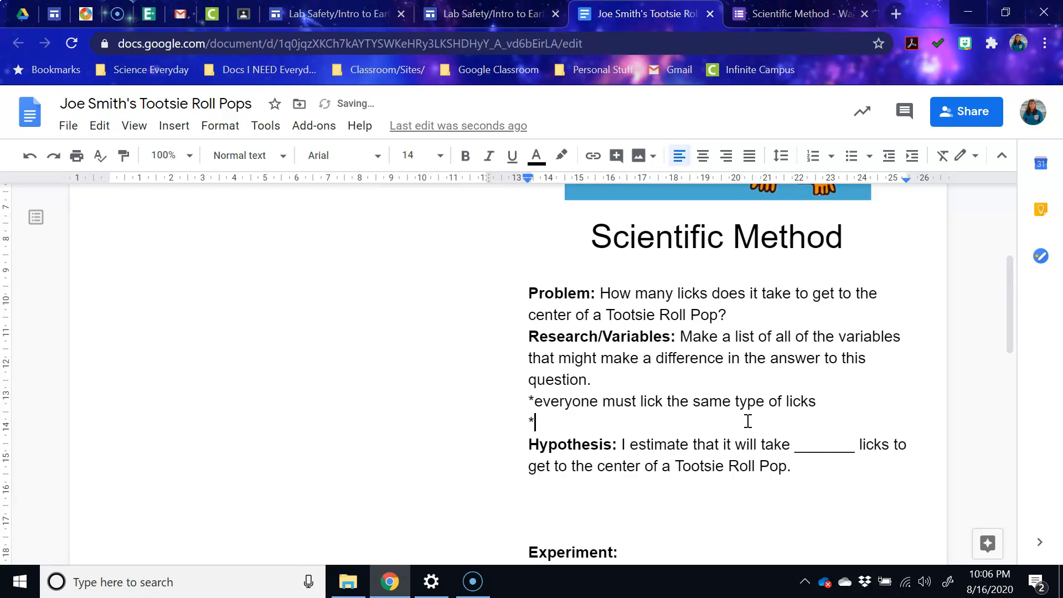
{"action": "type", "text": "do not turn the"}
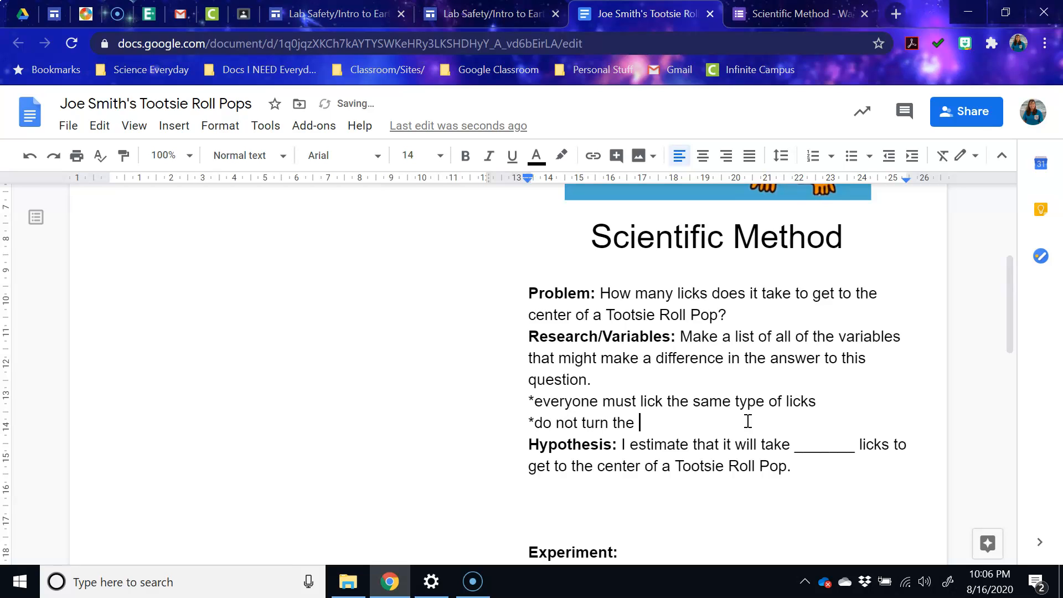
{"action": "left_click", "coordinate": [753, 425]}
{"action": "type", "text": "e sucker at all"}
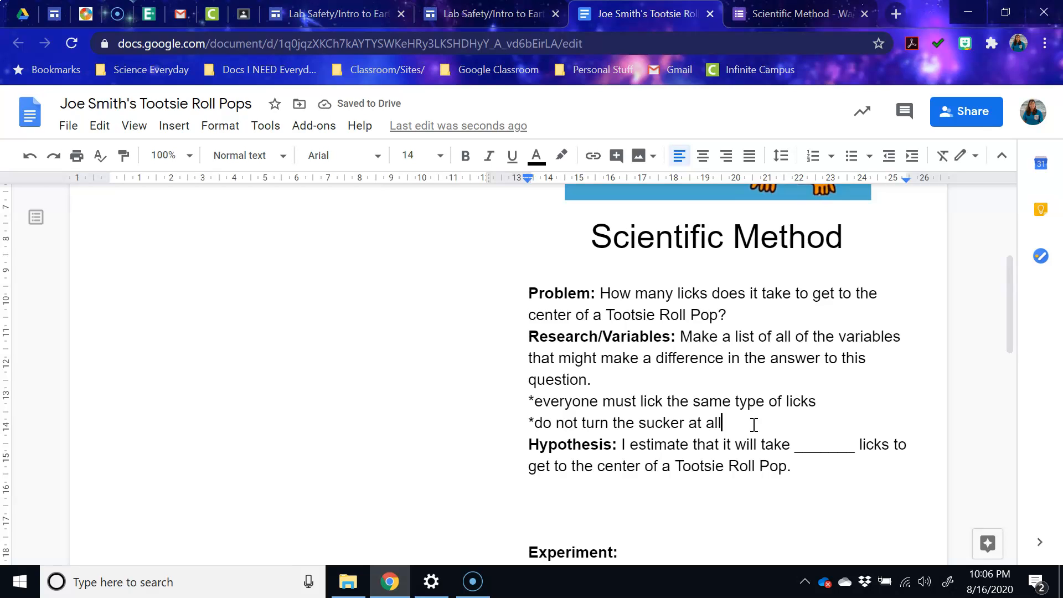
{"action": "key", "text": "Return"}
{"action": "type", "text": "*st"}
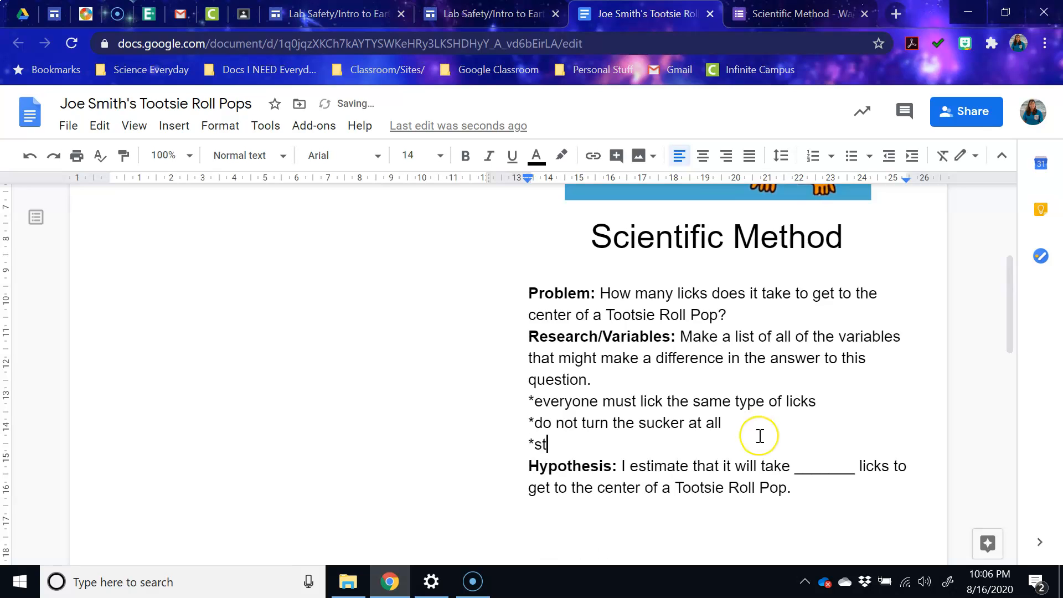
{"action": "type", "text": "op when you taste the toot"}
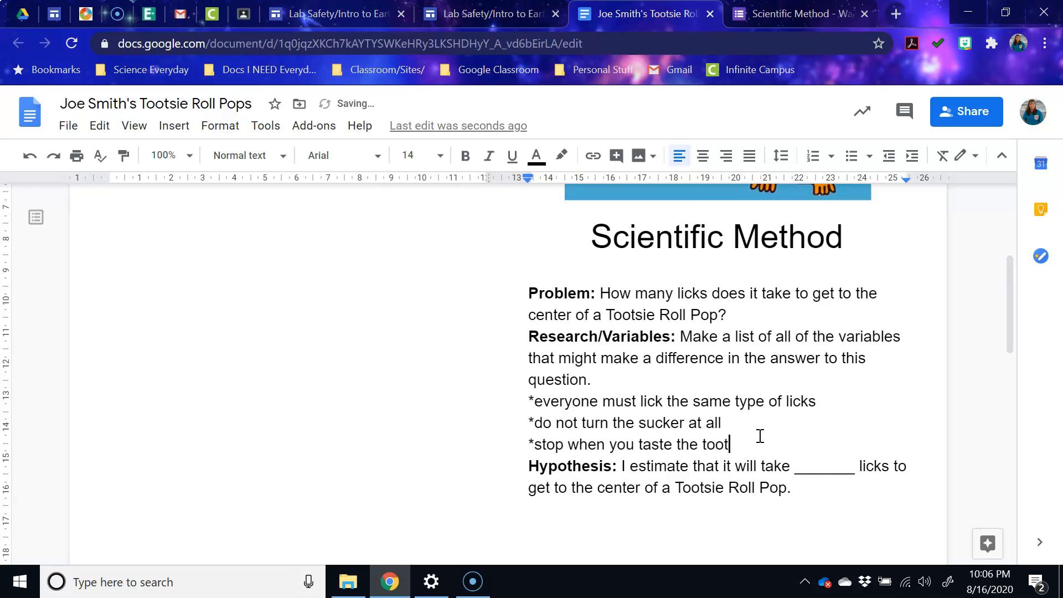
{"action": "type", "text": "sie roll inside"}
{"action": "key", "text": "Return"}
{"action": "type", "text": "*"}
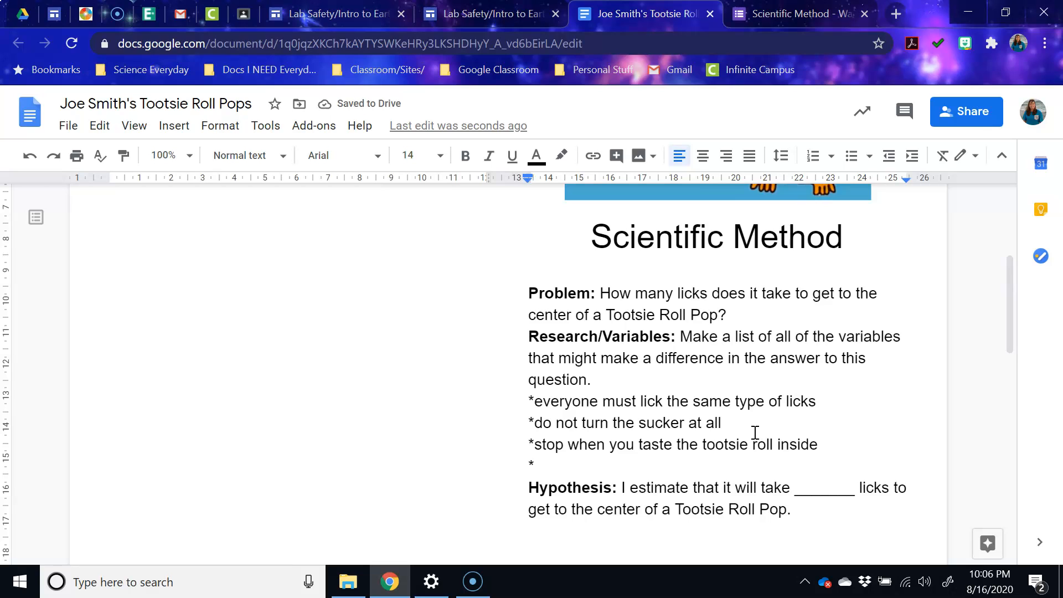
{"action": "type", "text": "can't"}
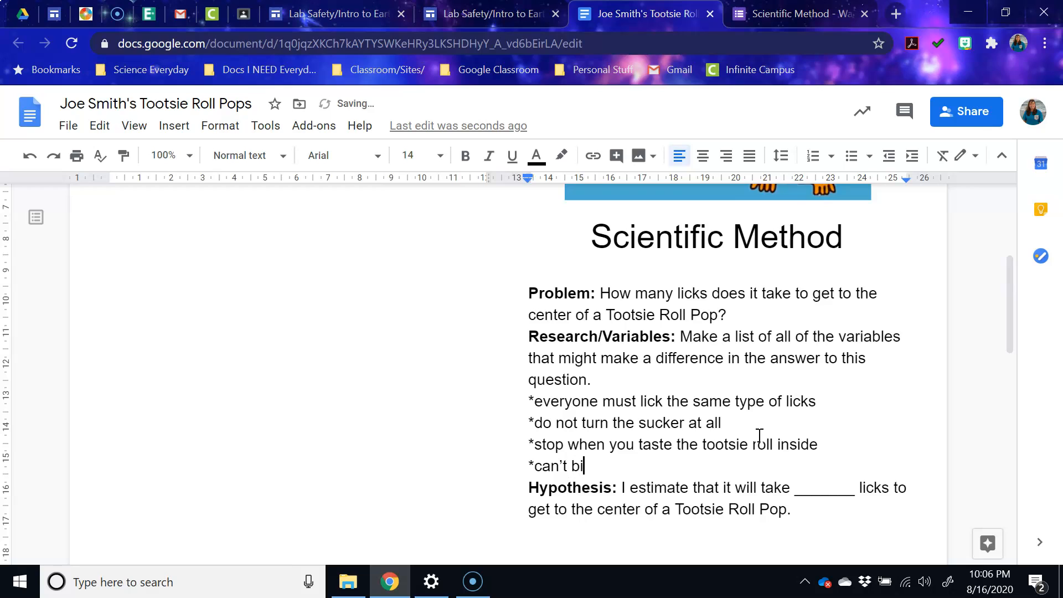
{"action": "key", "text": "Return"}
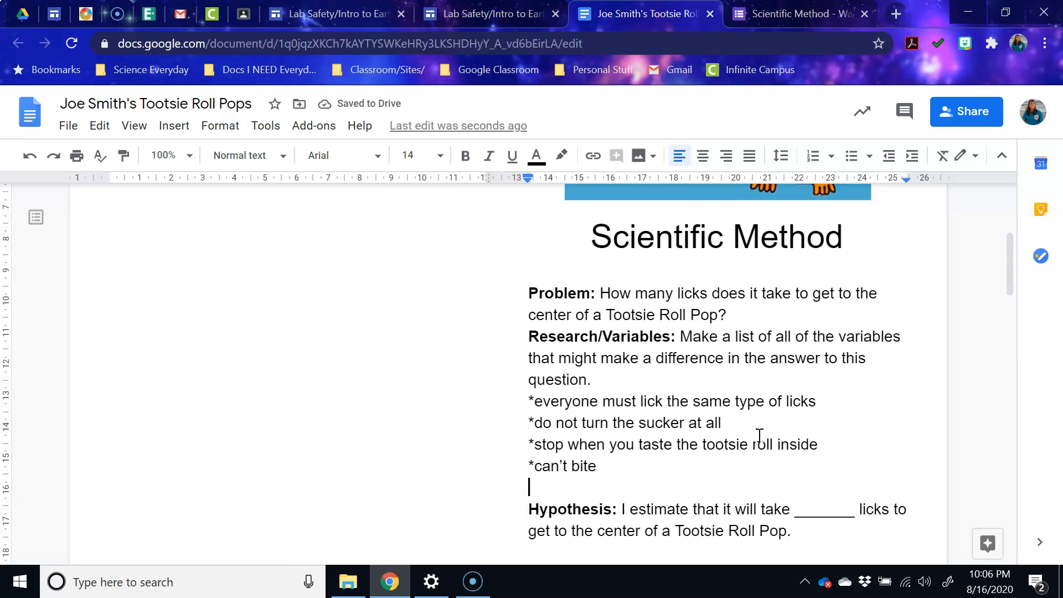
- Fill the Hypothesis blank with 95 licks and underline it
{"action": "double_click", "coordinate": [802, 512]}
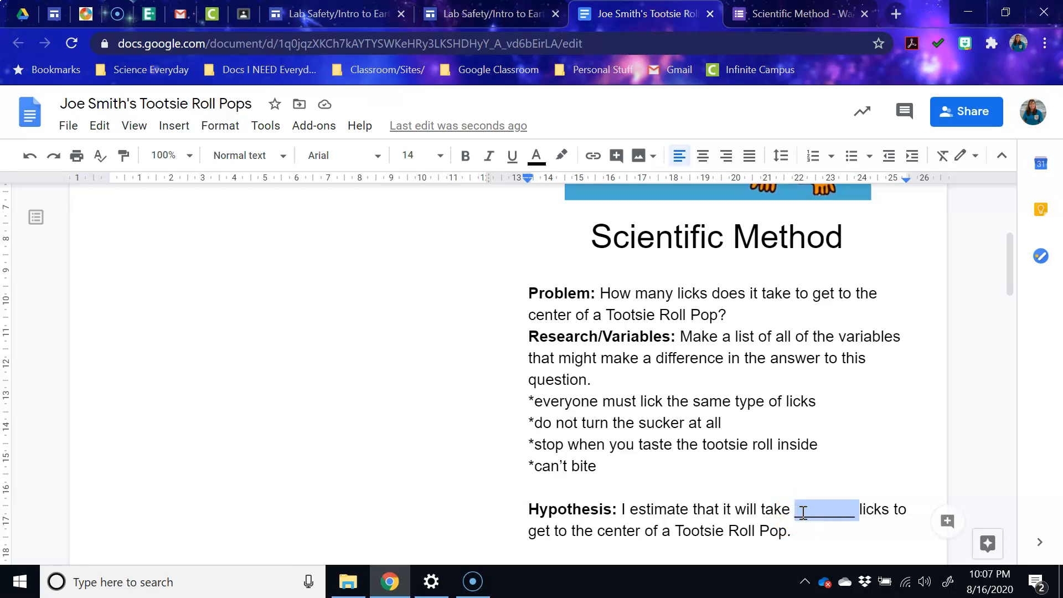
{"action": "type", "text": "95"}
{"action": "double_click", "coordinate": [803, 510]}
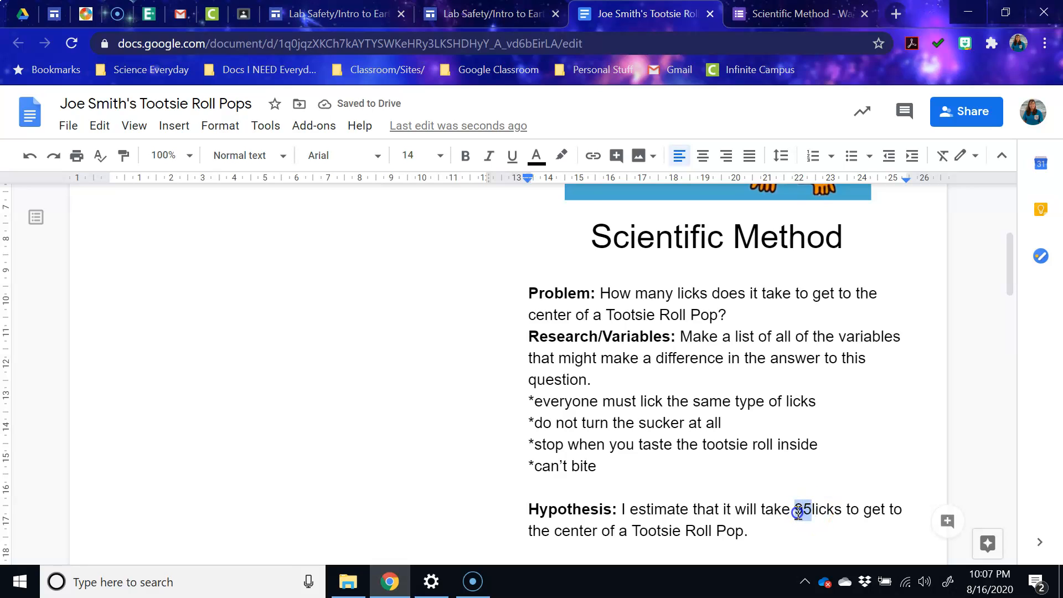
{"action": "left_click", "coordinate": [512, 156]}
{"action": "left_click", "coordinate": [826, 508]}
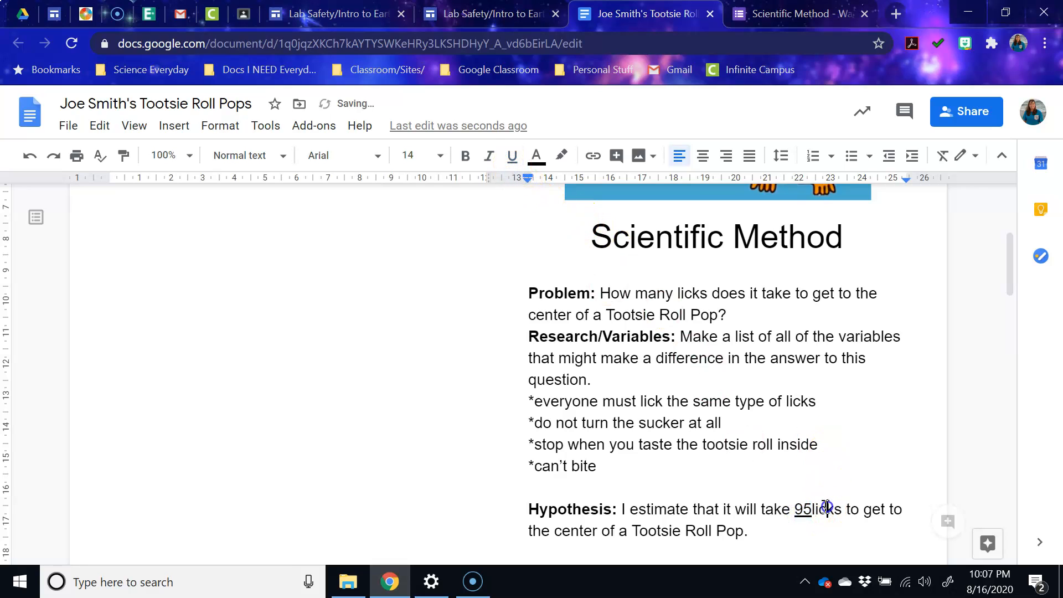
{"action": "left_click", "coordinate": [812, 508]}
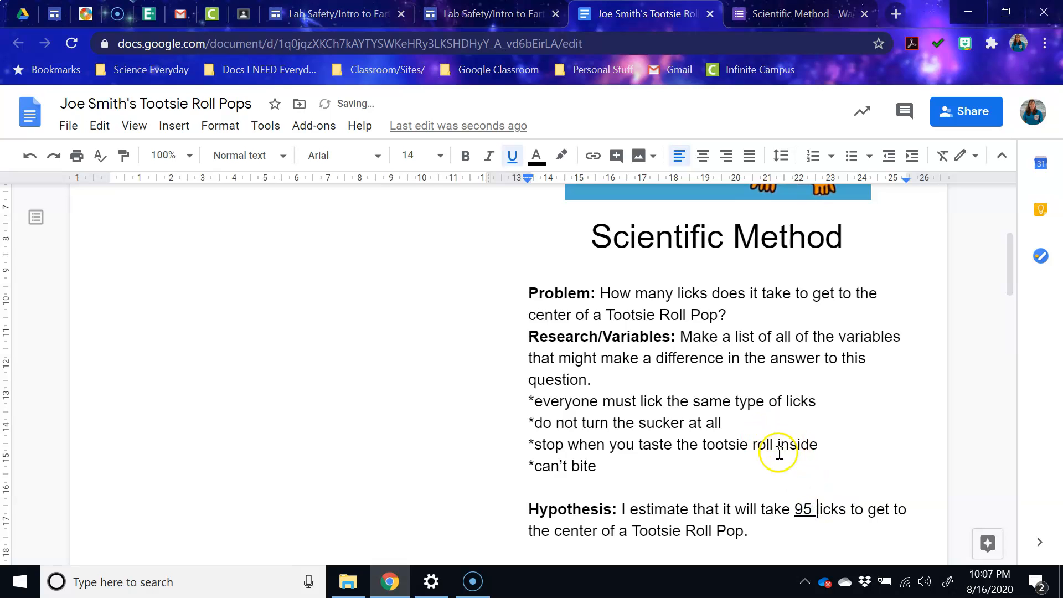
- Underline the four variable lines under Research/Variables
{"action": "left_click_drag", "start_coordinate": [613, 466], "coordinate": [530, 399]}
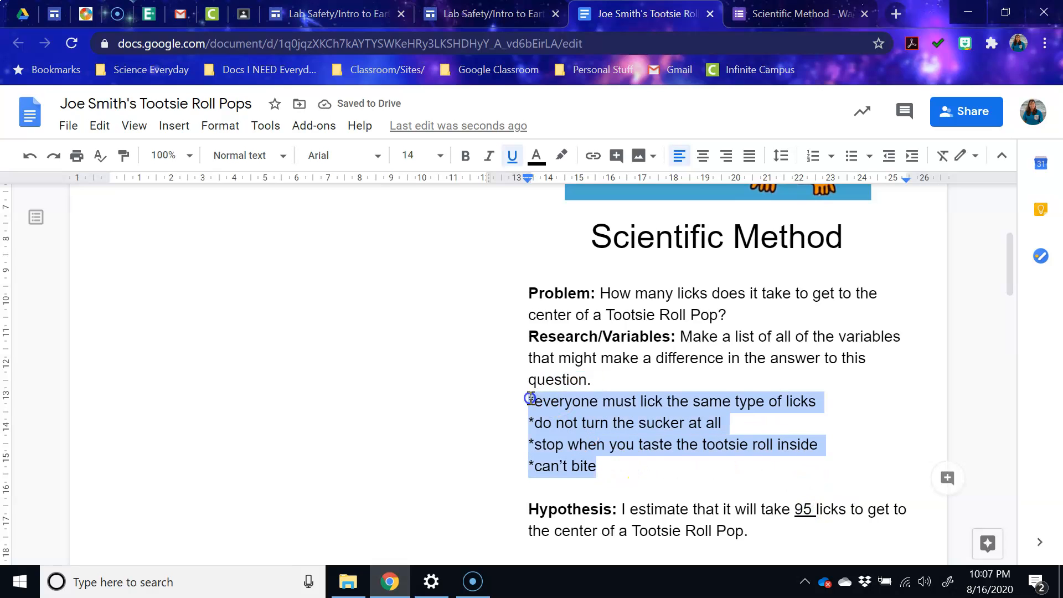
{"action": "left_click", "coordinate": [512, 156]}
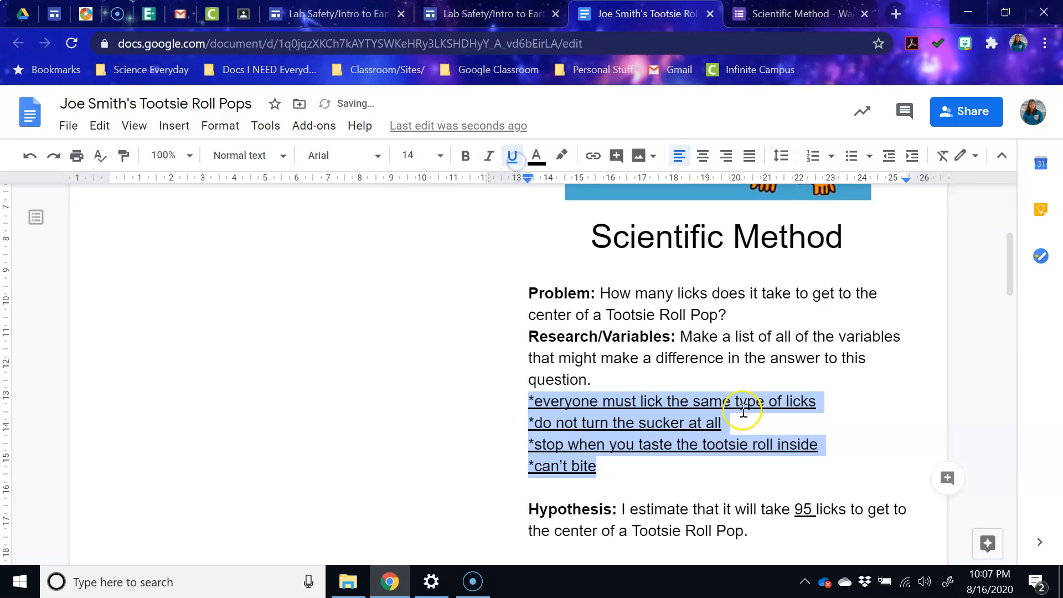
{"action": "left_click", "coordinate": [894, 442]}
{"action": "scroll", "coordinate": [641, 385], "scroll_direction": "down", "scroll_amount": 4}
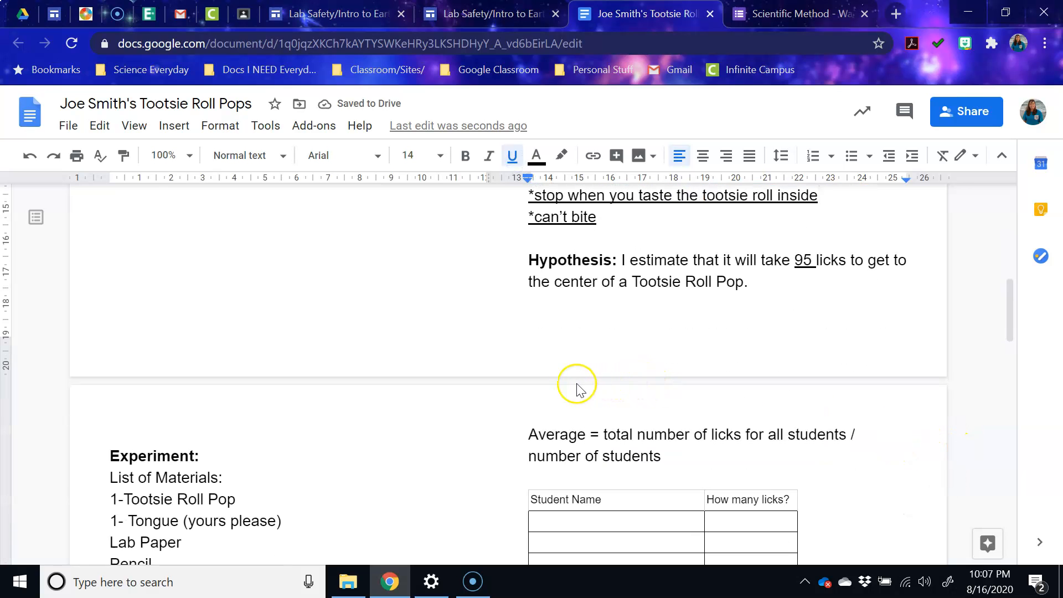
{"action": "scroll", "coordinate": [443, 338], "scroll_direction": "down", "scroll_amount": 5}
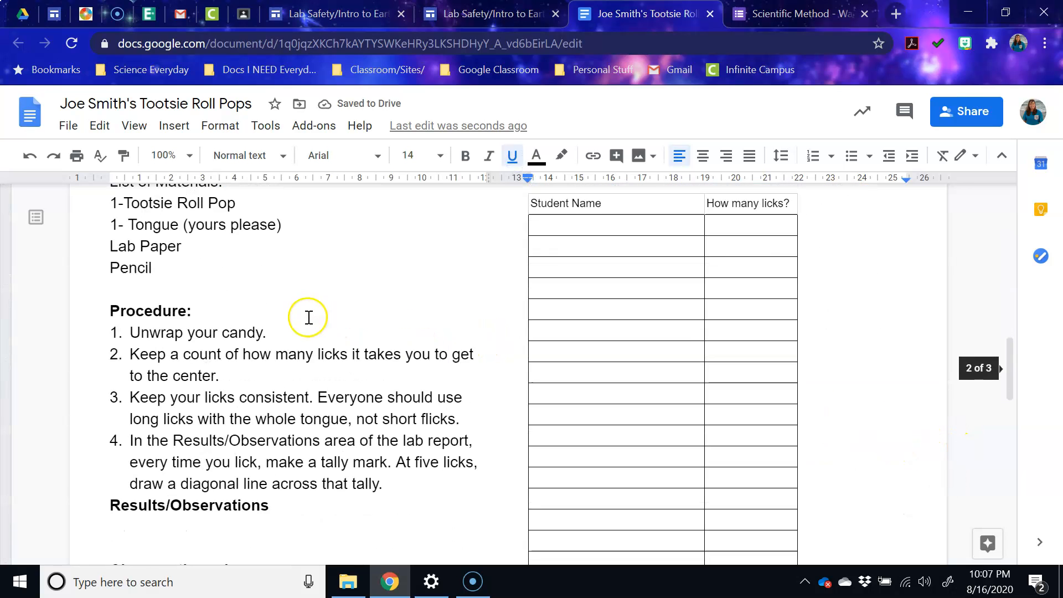
{"action": "scroll", "coordinate": [308, 317], "scroll_direction": "up", "scroll_amount": 1}
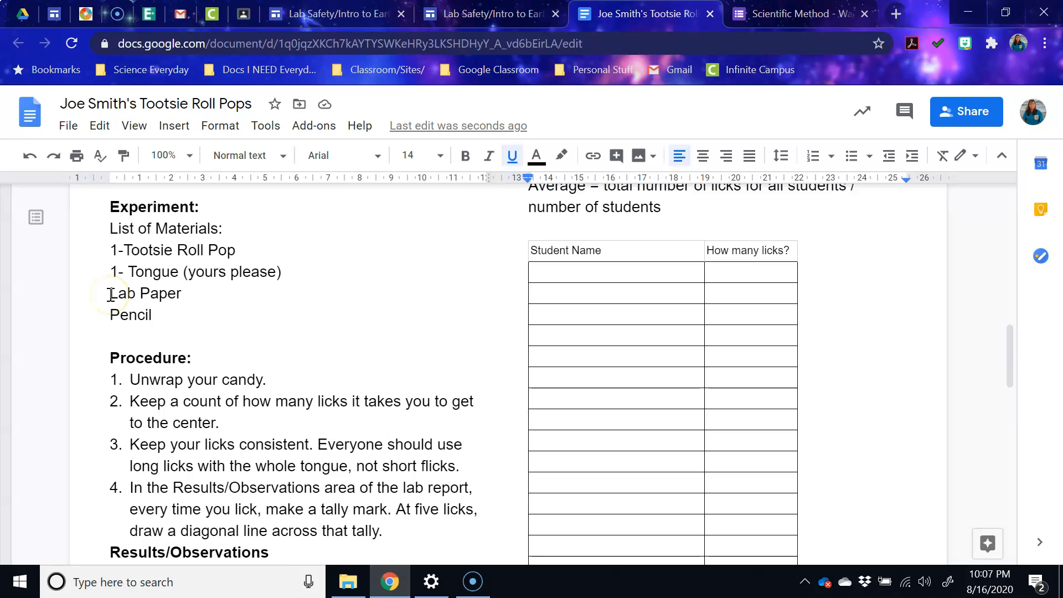
{"action": "scroll", "coordinate": [326, 349], "scroll_direction": "down", "scroll_amount": 2}
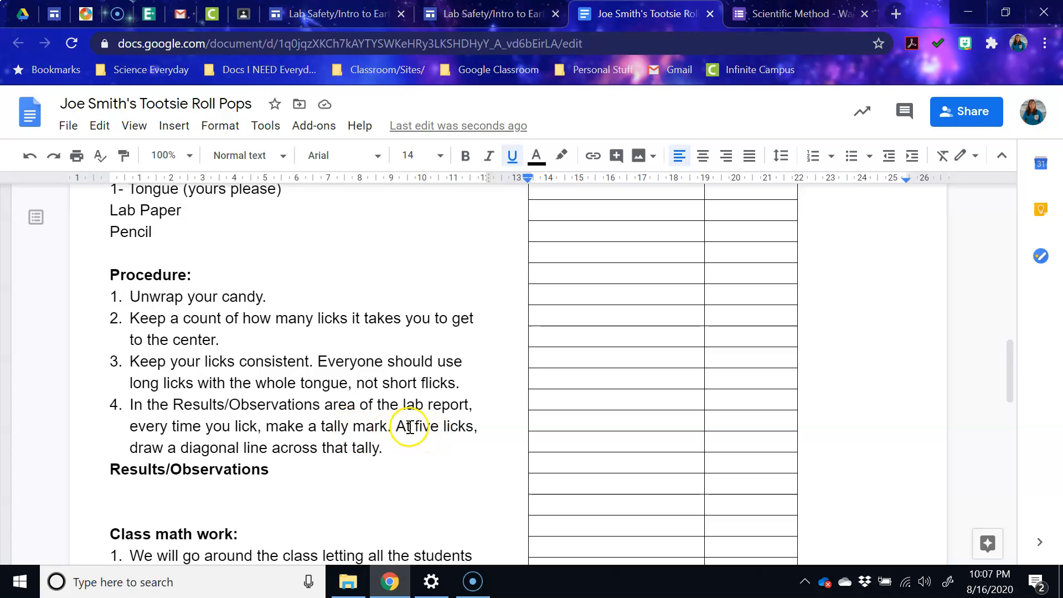
{"action": "left_click_drag", "start_coordinate": [397, 427], "coordinate": [471, 440]}
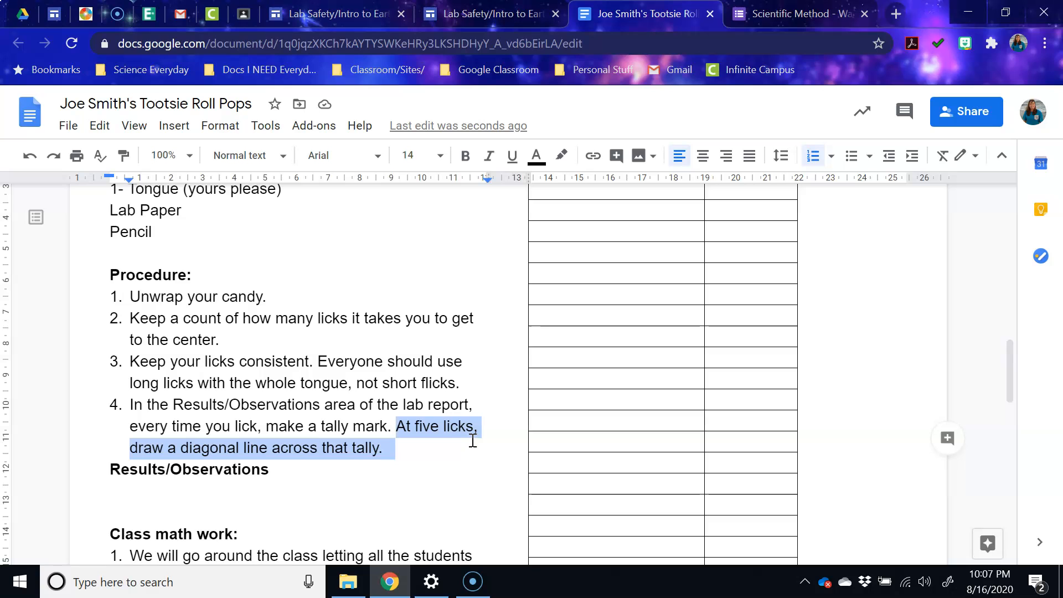
{"action": "scroll", "coordinate": [449, 424], "scroll_direction": "down", "scroll_amount": 4}
{"action": "scroll", "coordinate": [451, 423], "scroll_direction": "up", "scroll_amount": 2}
{"action": "scroll", "coordinate": [452, 423], "scroll_direction": "down", "scroll_amount": 2}
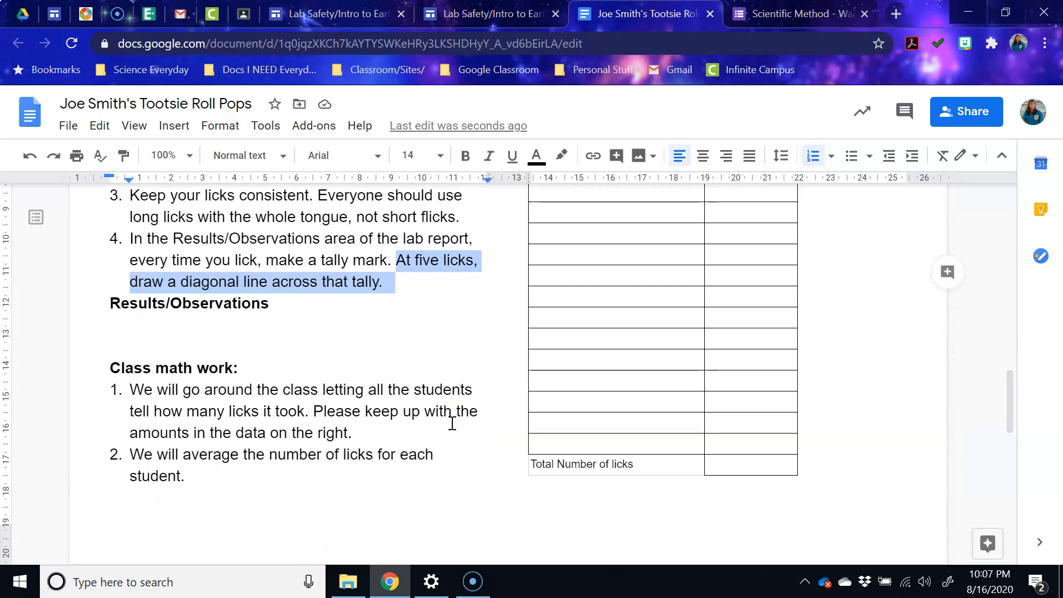
- Enter a number in the Total Number of licks cell, then clear it again
{"action": "left_click", "coordinate": [734, 468]}
{"action": "left_click", "coordinate": [735, 463]}
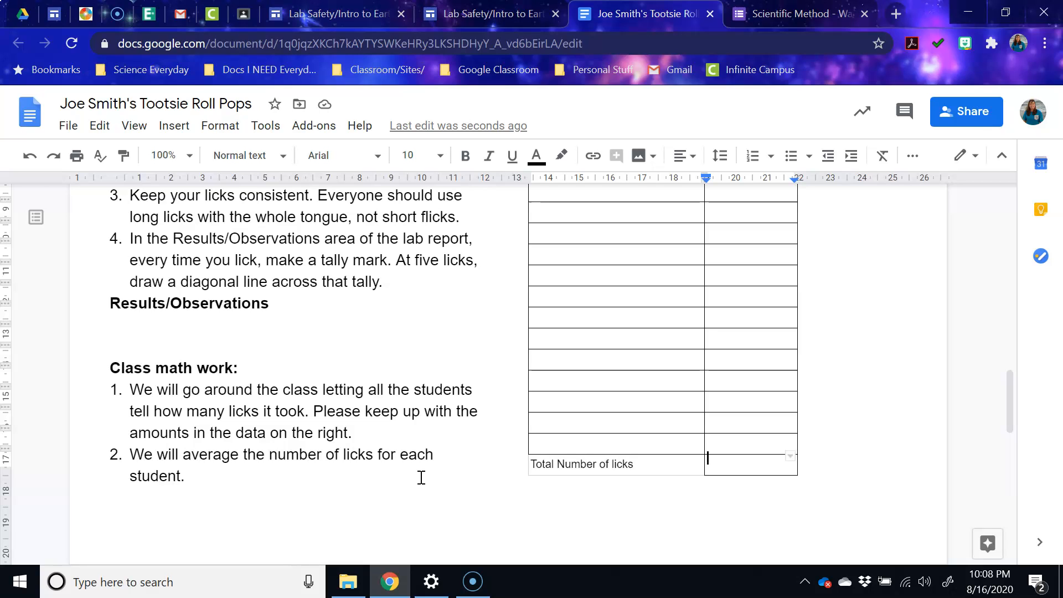
{"action": "type", "text": "96"}
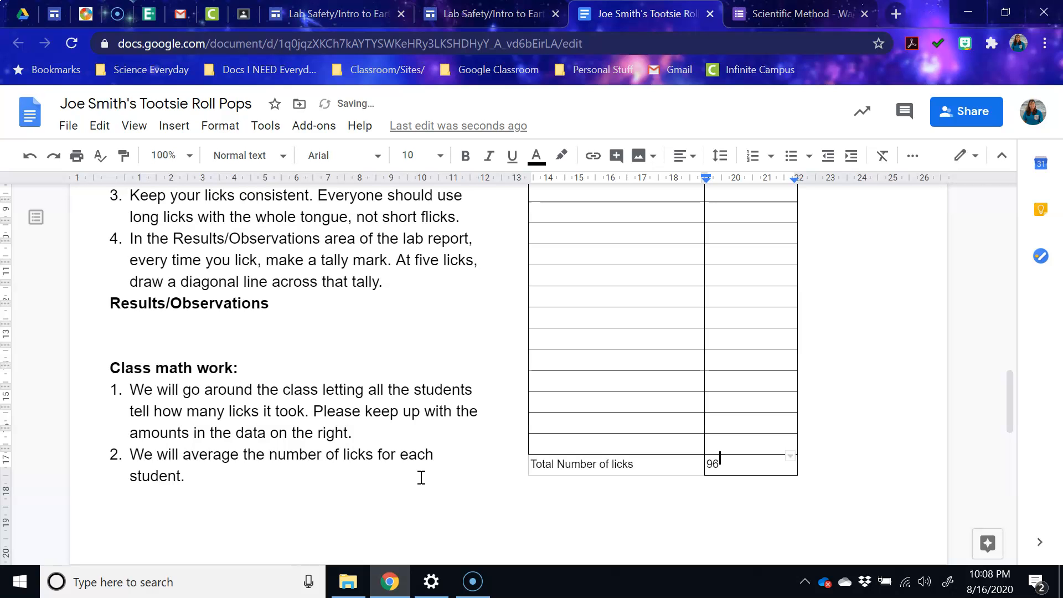
{"action": "double_click", "coordinate": [712, 464]}
{"action": "key", "text": "BackSpace"}
- Record 96 licks and the student's name in the table's first row, then return to the total cell
{"action": "scroll", "coordinate": [712, 431], "scroll_direction": "up", "scroll_amount": 5}
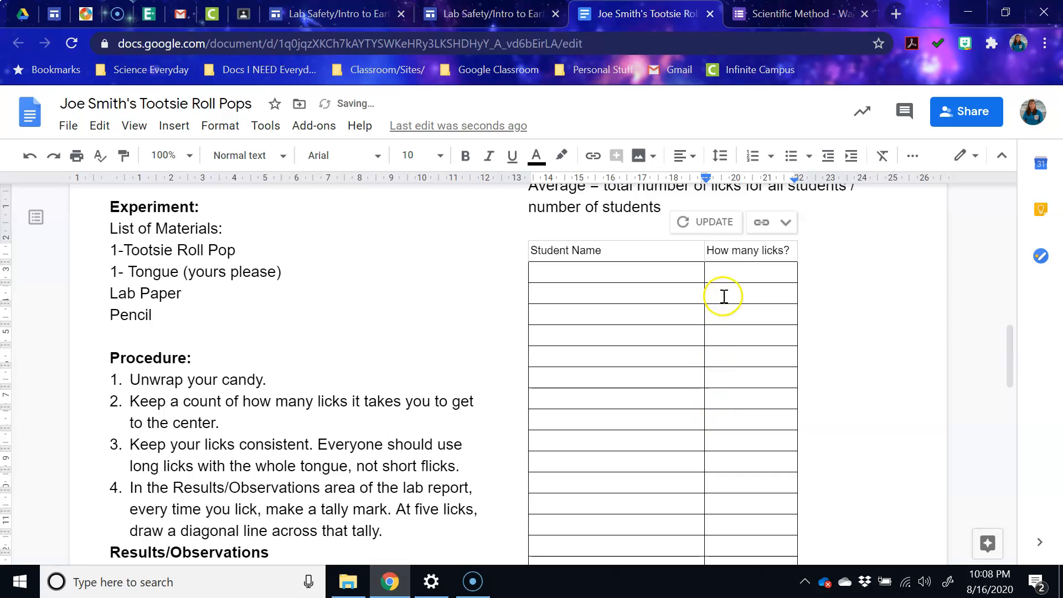
{"action": "left_click", "coordinate": [726, 270]}
{"action": "type", "text": "96"}
{"action": "left_click", "coordinate": [666, 268]}
{"action": "type", "text": "Joe Smith"}
{"action": "scroll", "coordinate": [686, 293], "scroll_direction": "down", "scroll_amount": 5}
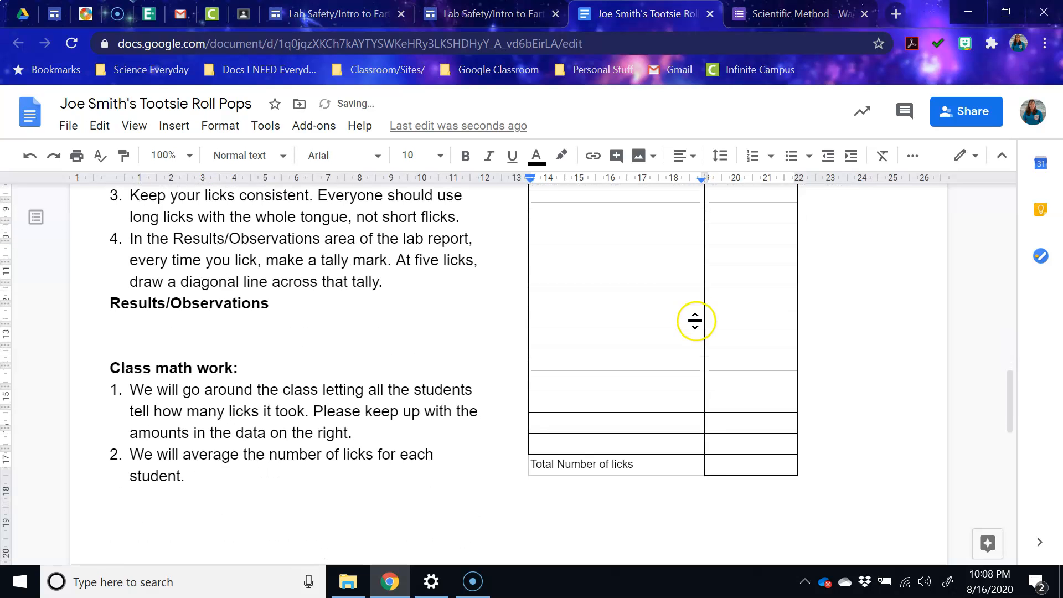
{"action": "left_click", "coordinate": [725, 468]}
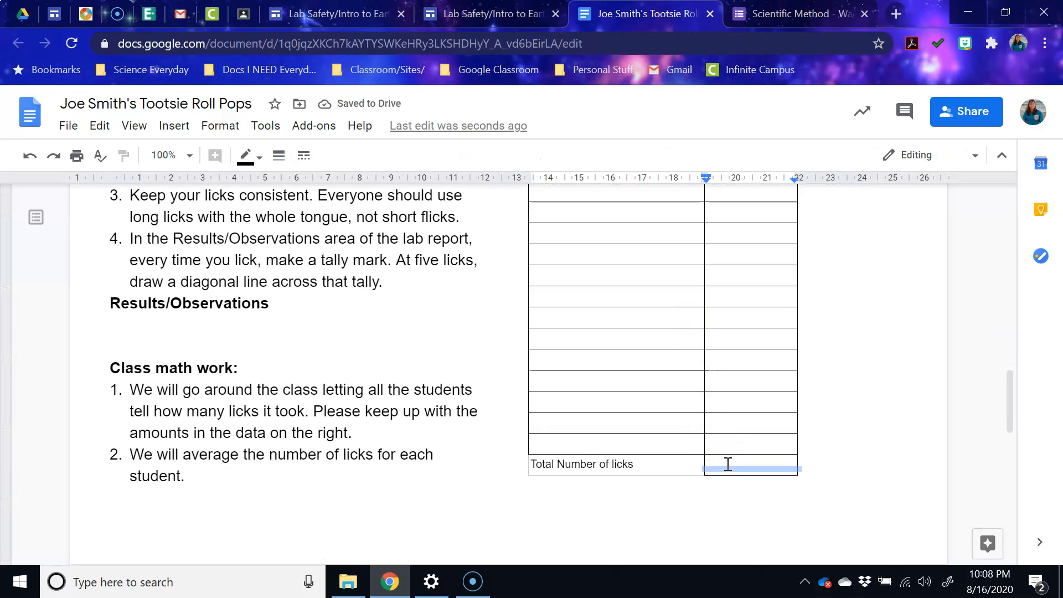
{"action": "double_click", "coordinate": [727, 463]}
{"action": "scroll", "coordinate": [712, 373], "scroll_direction": "up", "scroll_amount": 5}
{"action": "scroll", "coordinate": [708, 344], "scroll_direction": "down", "scroll_amount": 7}
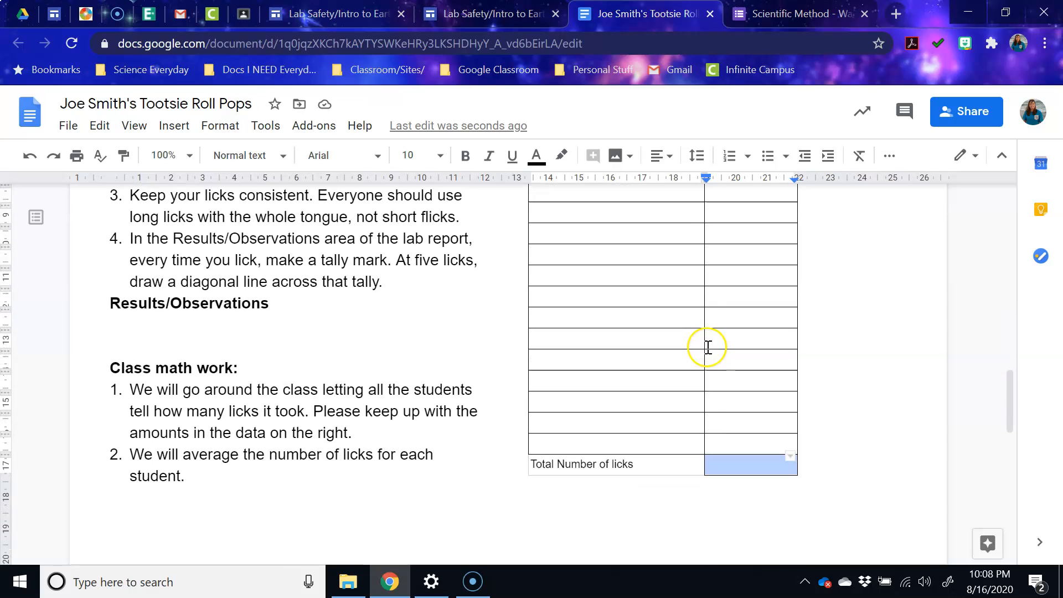
- Make the total cell read 96*5= and put 1 in the Average line's number-of-students blank
{"action": "type", "text": "96"}
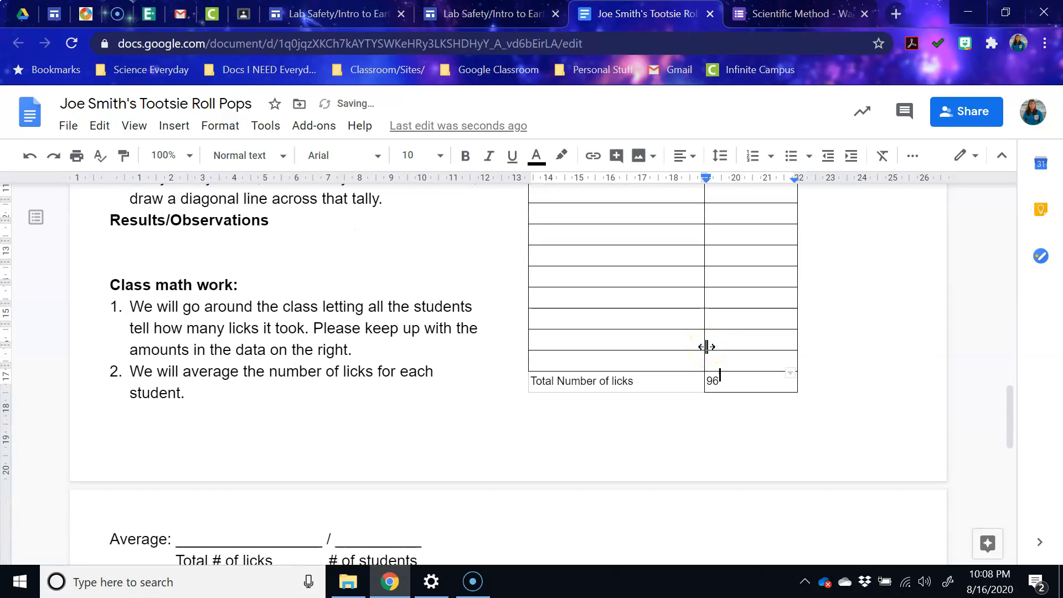
{"action": "type", "text": "*"}
{"action": "scroll", "coordinate": [457, 360], "scroll_direction": "down", "scroll_amount": 3}
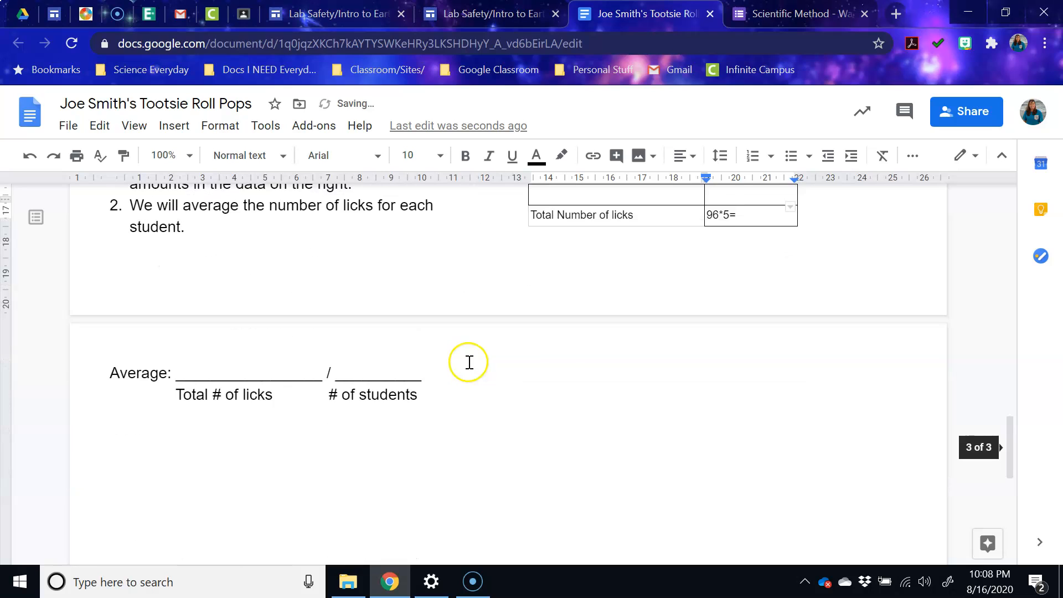
{"action": "left_click", "coordinate": [257, 374]}
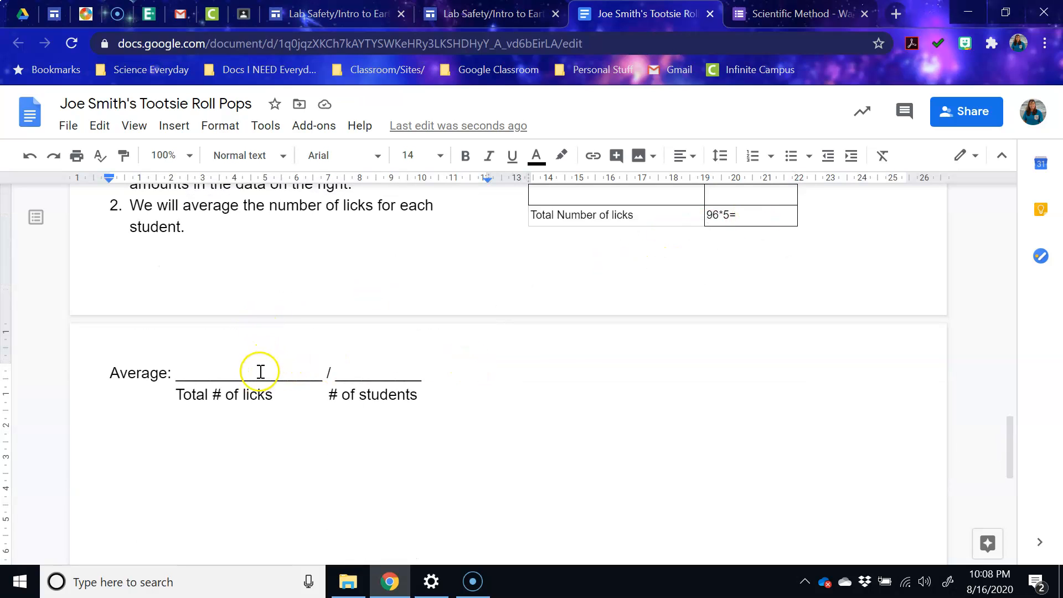
{"action": "left_click", "coordinate": [368, 372]}
{"action": "type", "text": "1"}
{"action": "left_click", "coordinate": [476, 367]}
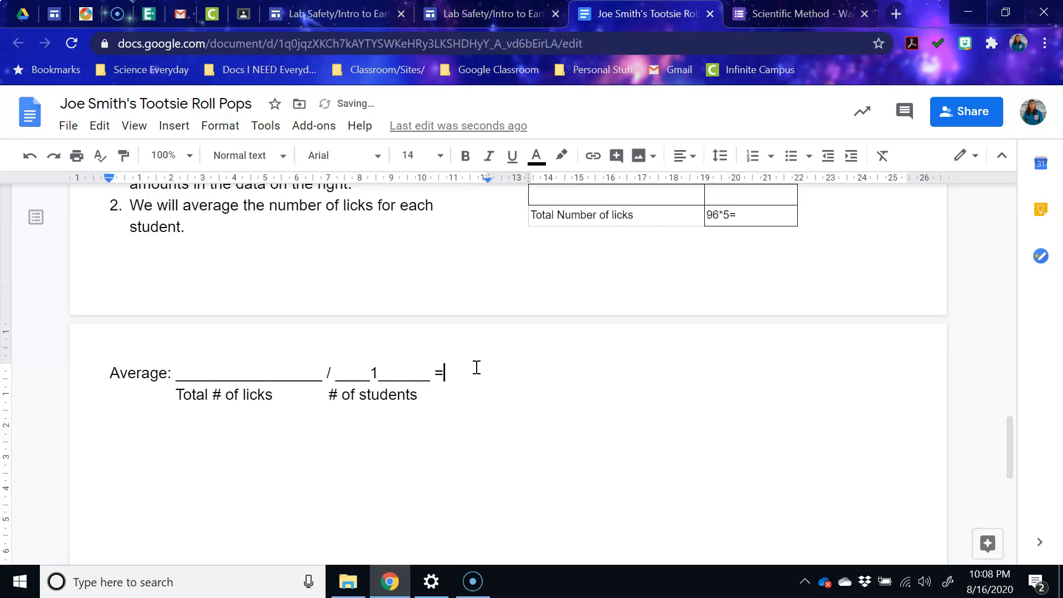
{"action": "scroll", "coordinate": [443, 365], "scroll_direction": "up", "scroll_amount": 2}
- Under Results/Observations, write 'It took me ___ licks to get to the center of my tootsie roll pop.'
{"action": "left_click", "coordinate": [280, 351]}
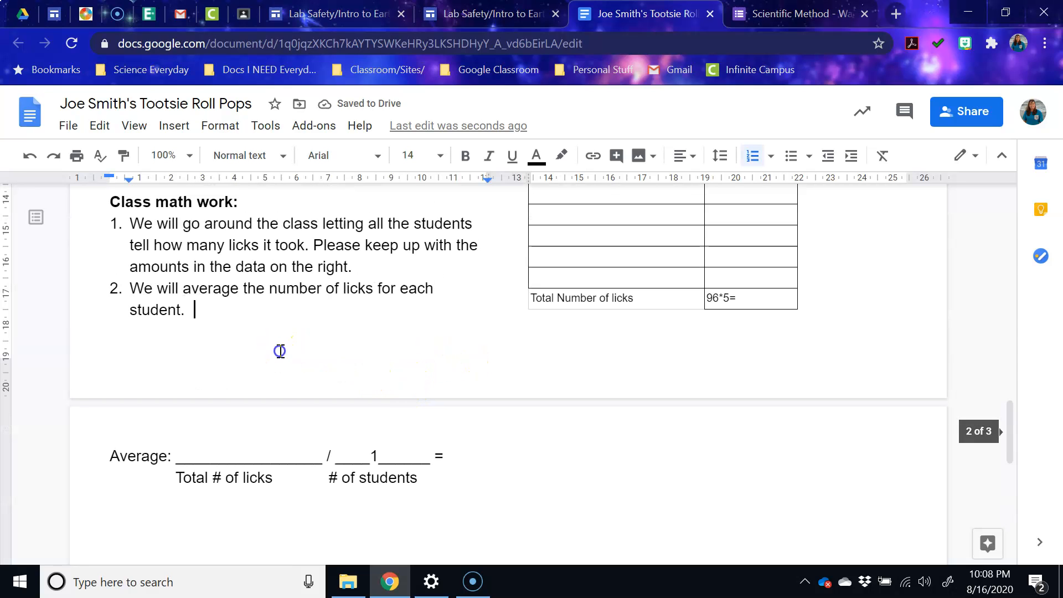
{"action": "key", "text": "Delete"}
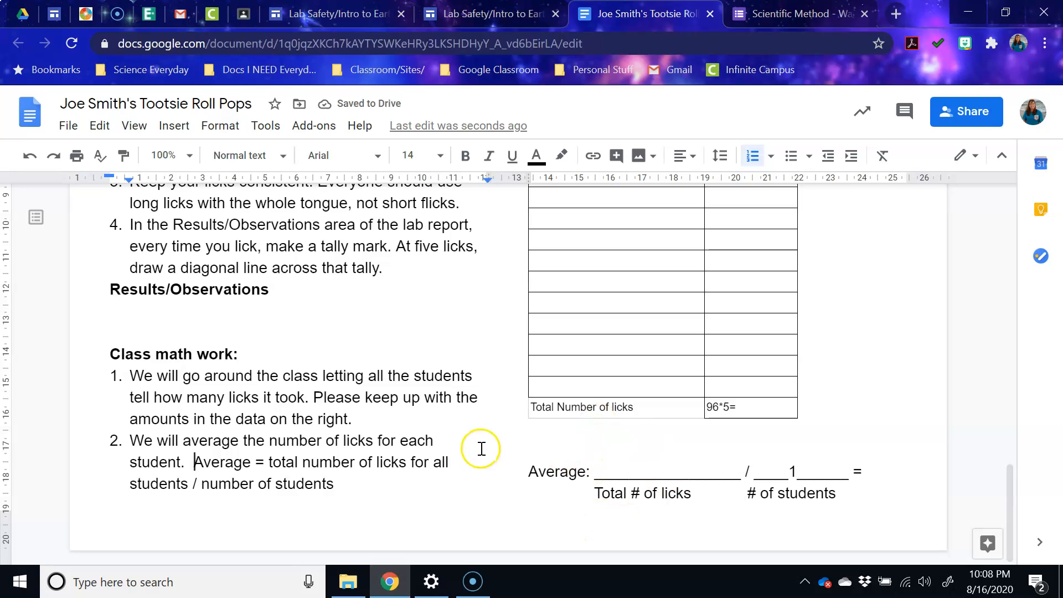
{"action": "left_click", "coordinate": [137, 298]}
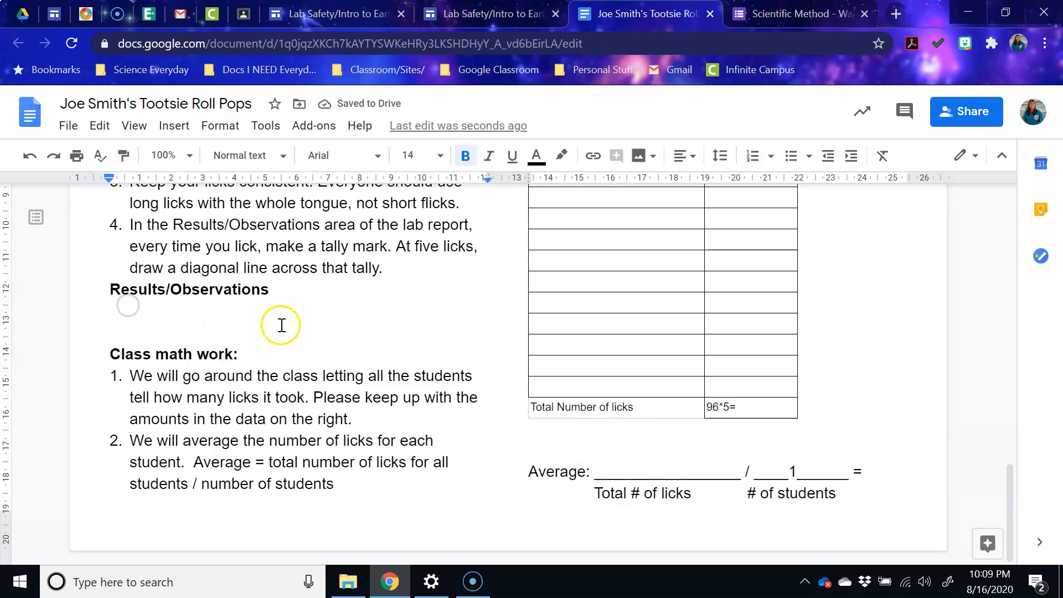
{"action": "type", "text": "It to"}
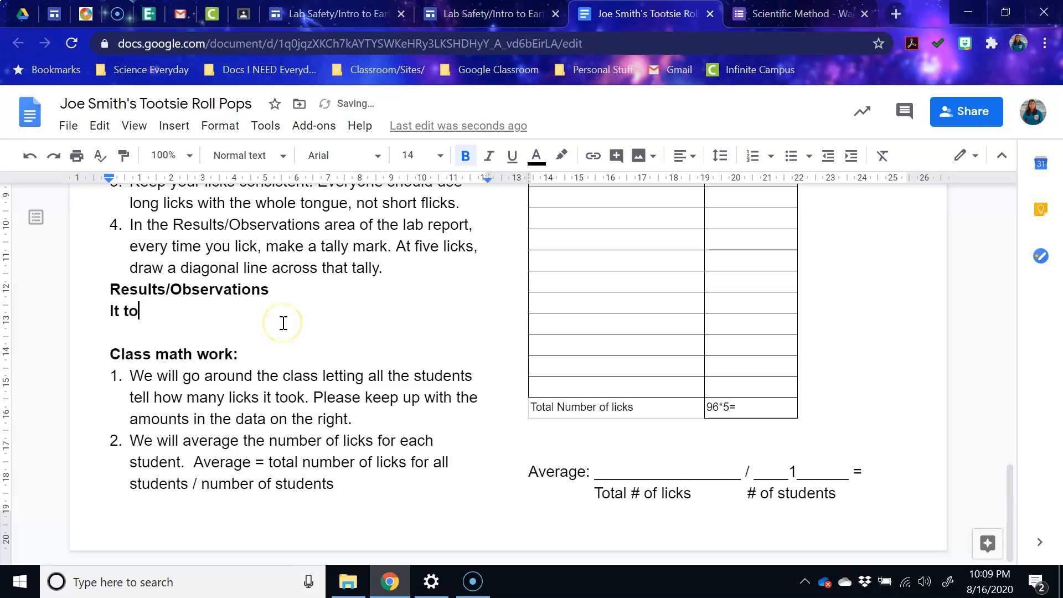
{"action": "type", "text": "ok me ___ "}
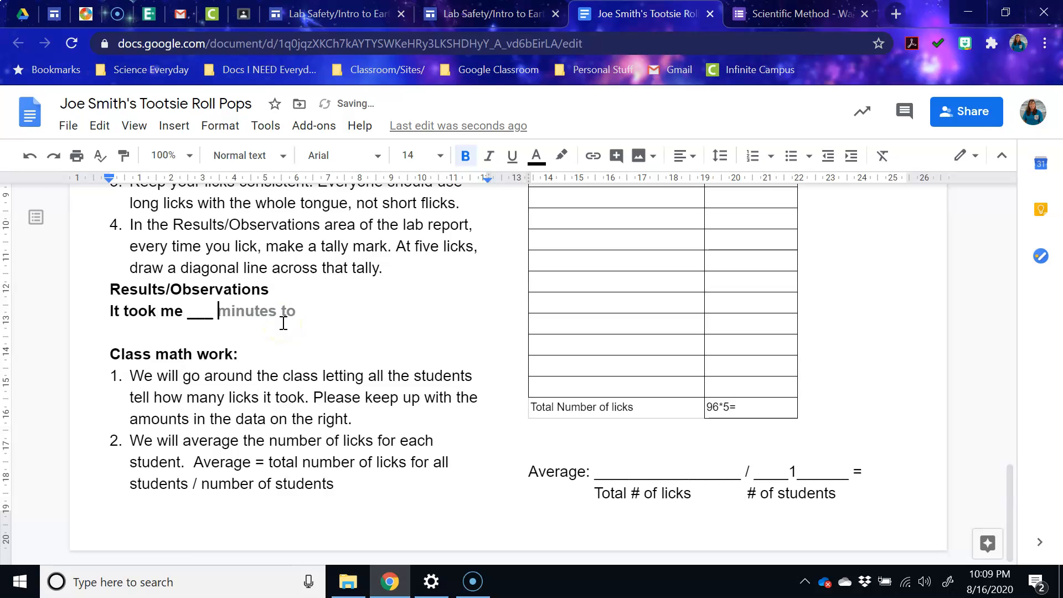
{"action": "type", "text": "licks to get"}
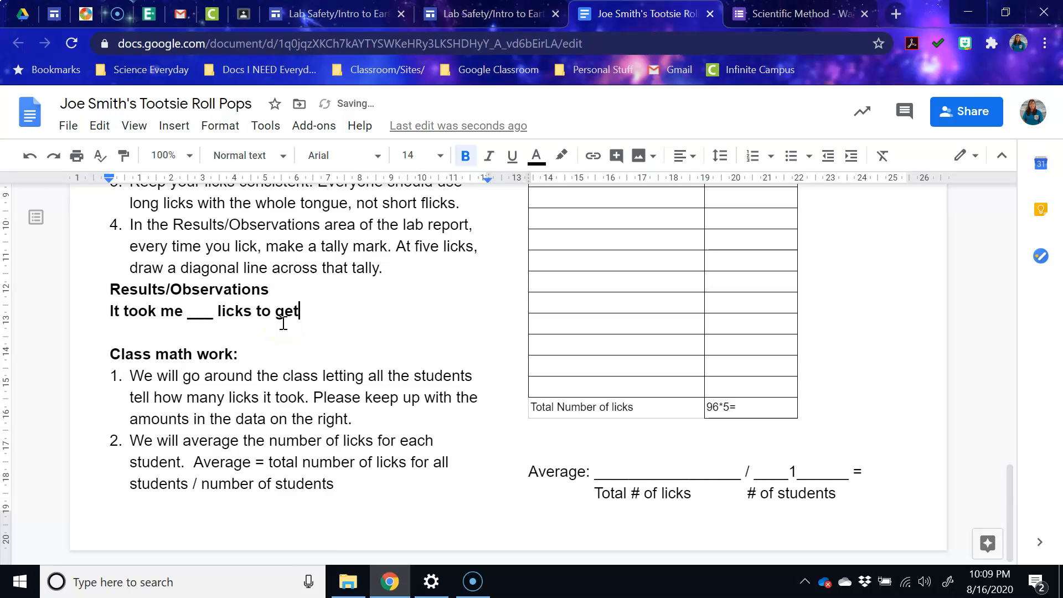
{"action": "type", "text": " to the center of my"}
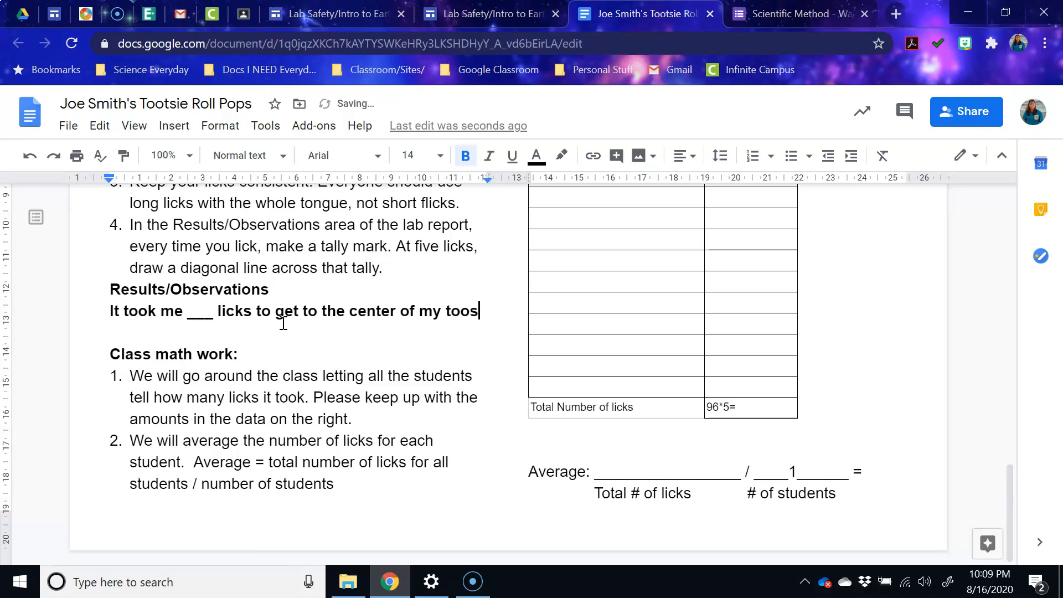
{"action": "type", "text": " tootsie"}
{"action": "key", "text": "BackSpace"}
{"action": "key", "text": "BackSpace"}
{"action": "type", "text": "ie roll pop."}
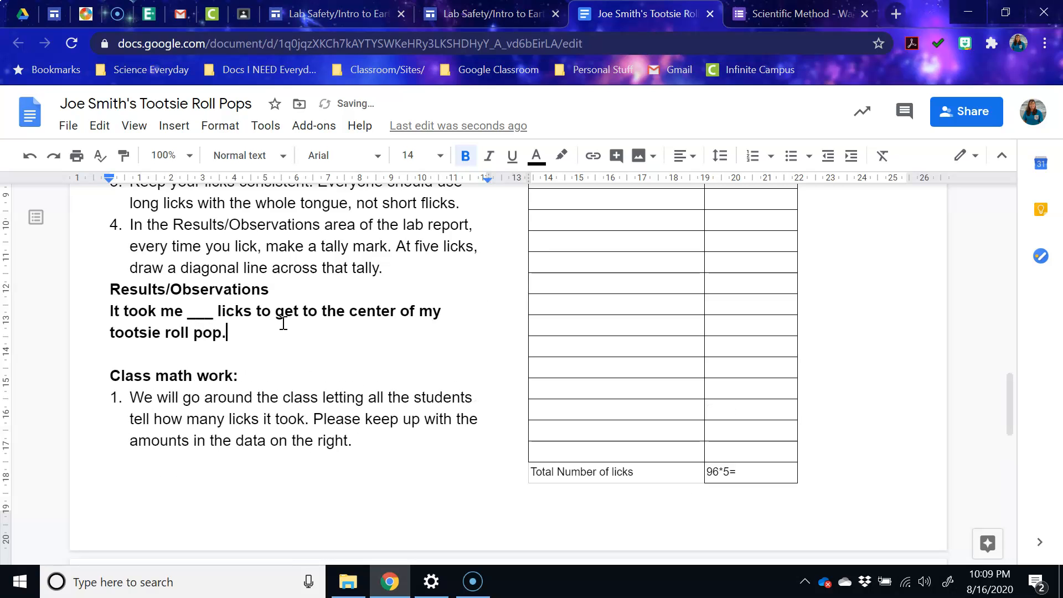
{"action": "scroll", "coordinate": [283, 324], "scroll_direction": "up", "scroll_amount": 3}
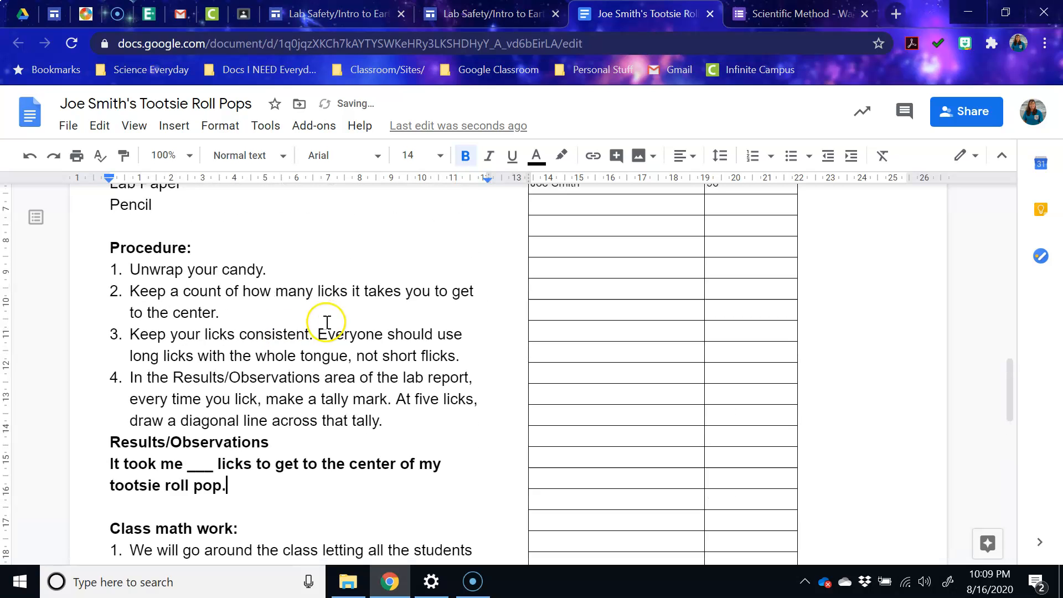
- Delete the blank line under the licks table to pull the Average line up, restoring its 'A'
{"action": "scroll", "coordinate": [277, 360], "scroll_direction": "down", "scroll_amount": 3}
{"action": "scroll", "coordinate": [651, 429], "scroll_direction": "down", "scroll_amount": 4}
{"action": "scroll", "coordinate": [637, 426], "scroll_direction": "up", "scroll_amount": 4}
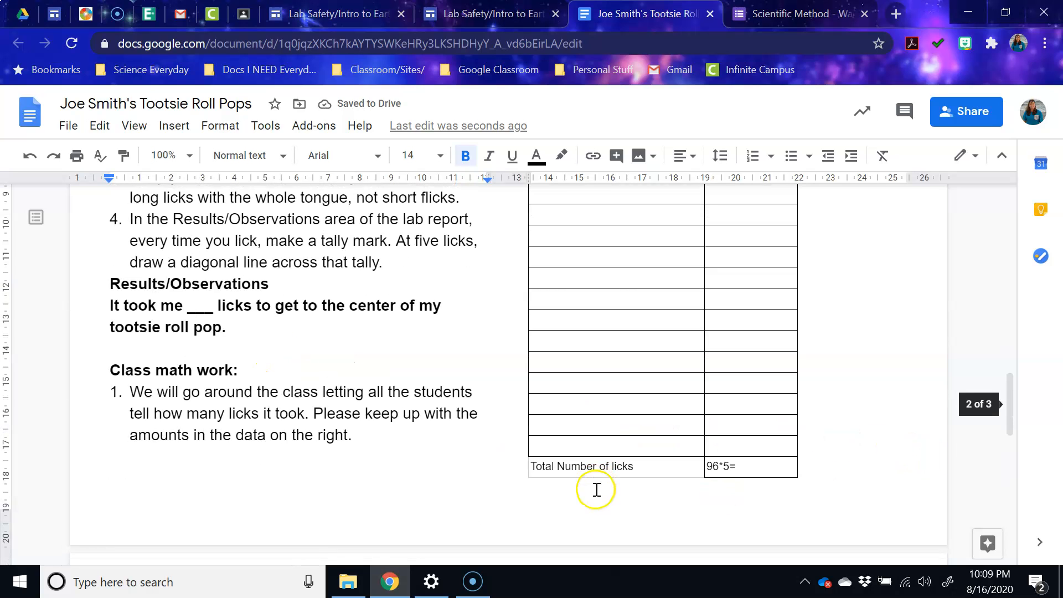
{"action": "scroll", "coordinate": [587, 471], "scroll_direction": "down", "scroll_amount": 1}
{"action": "left_click", "coordinate": [561, 421]}
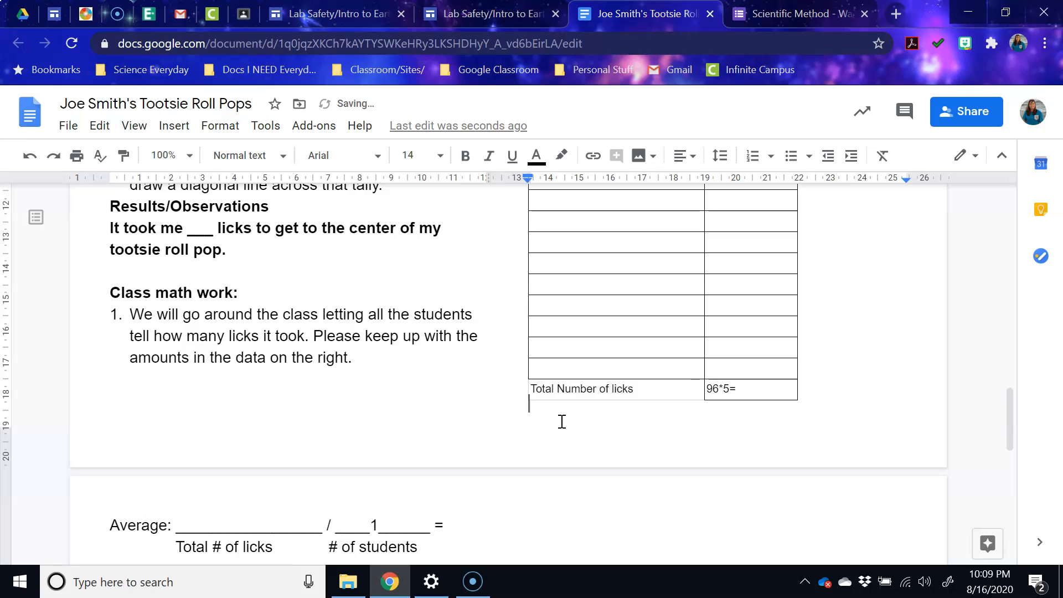
{"action": "key", "text": "Delete"}
{"action": "type", "text": "A"}
{"action": "scroll", "coordinate": [439, 458], "scroll_direction": "down", "scroll_amount": 3}
{"action": "scroll", "coordinate": [553, 332], "scroll_direction": "up", "scroll_amount": 2}
{"action": "scroll", "coordinate": [574, 325], "scroll_direction": "up", "scroll_amount": 8}
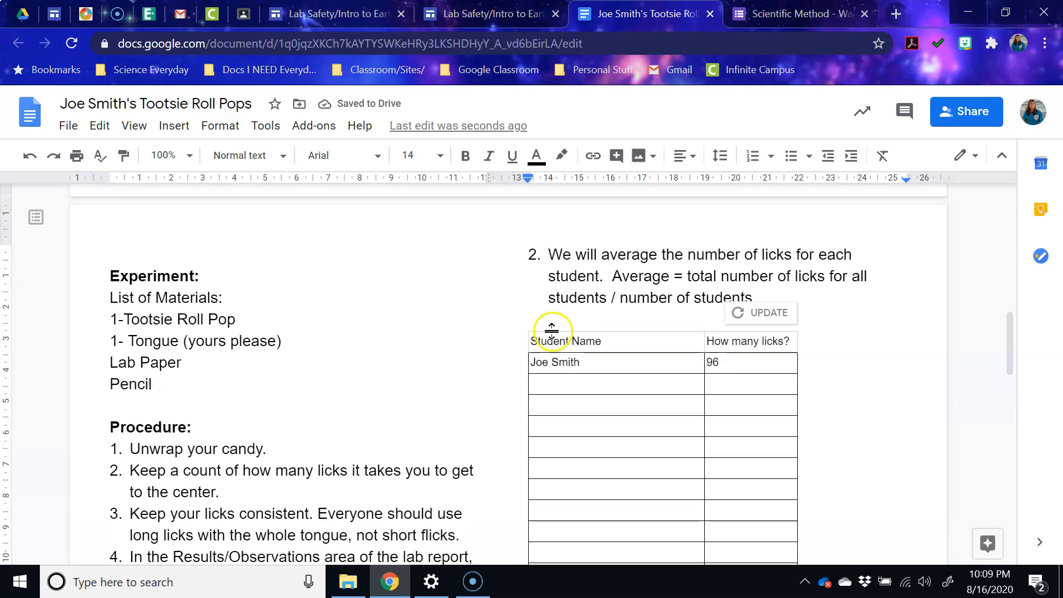
{"action": "scroll", "coordinate": [438, 346], "scroll_direction": "down", "scroll_amount": 6}
{"action": "scroll", "coordinate": [438, 346], "scroll_direction": "down", "scroll_amount": 6}
{"action": "scroll", "coordinate": [438, 352], "scroll_direction": "up", "scroll_amount": 14}
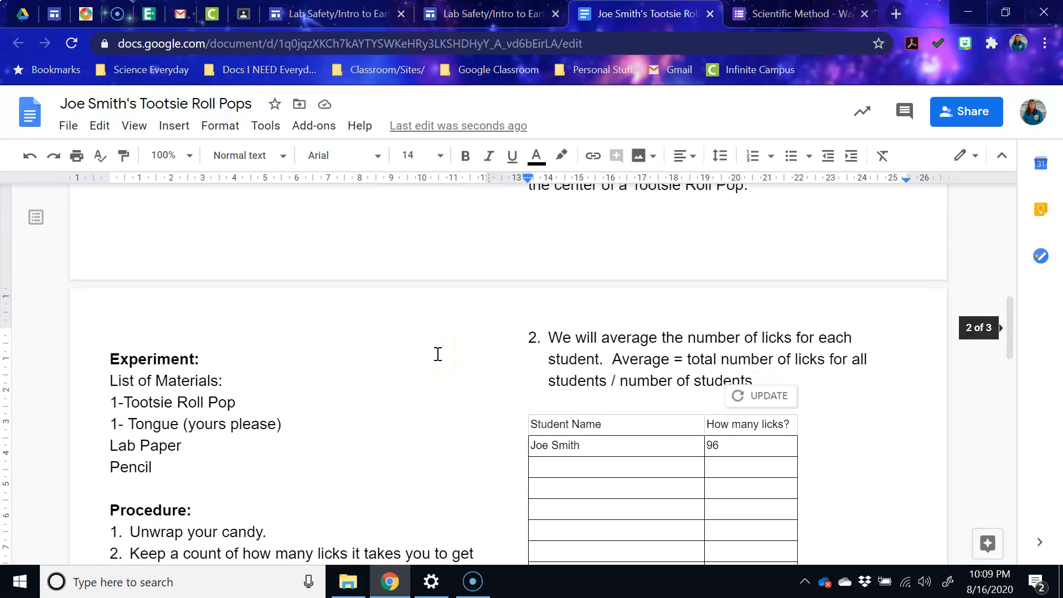
{"action": "scroll", "coordinate": [440, 359], "scroll_direction": "up", "scroll_amount": 10}
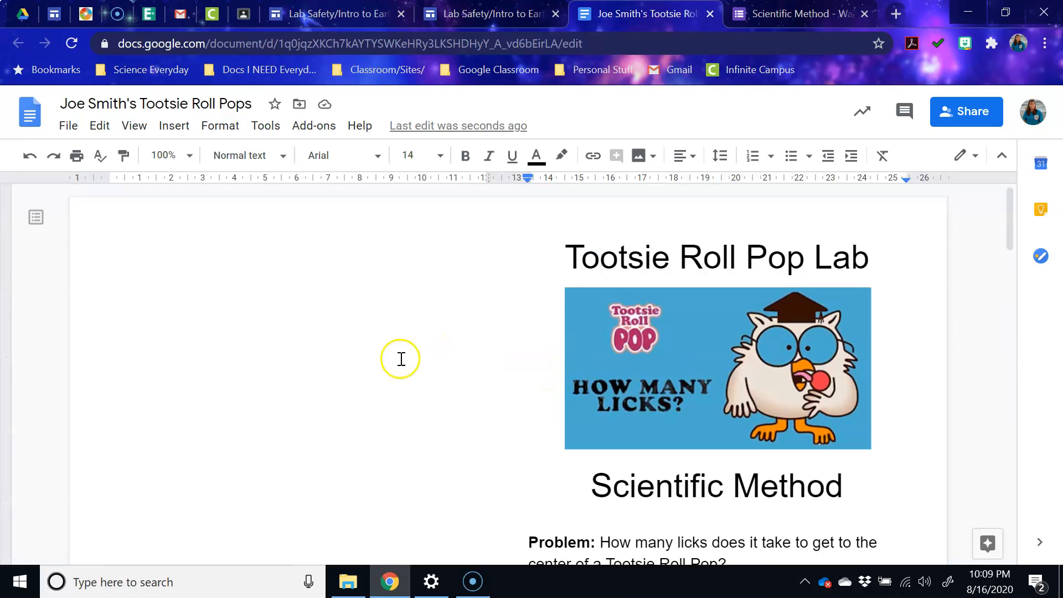
{"action": "left_click", "coordinate": [971, 119]}
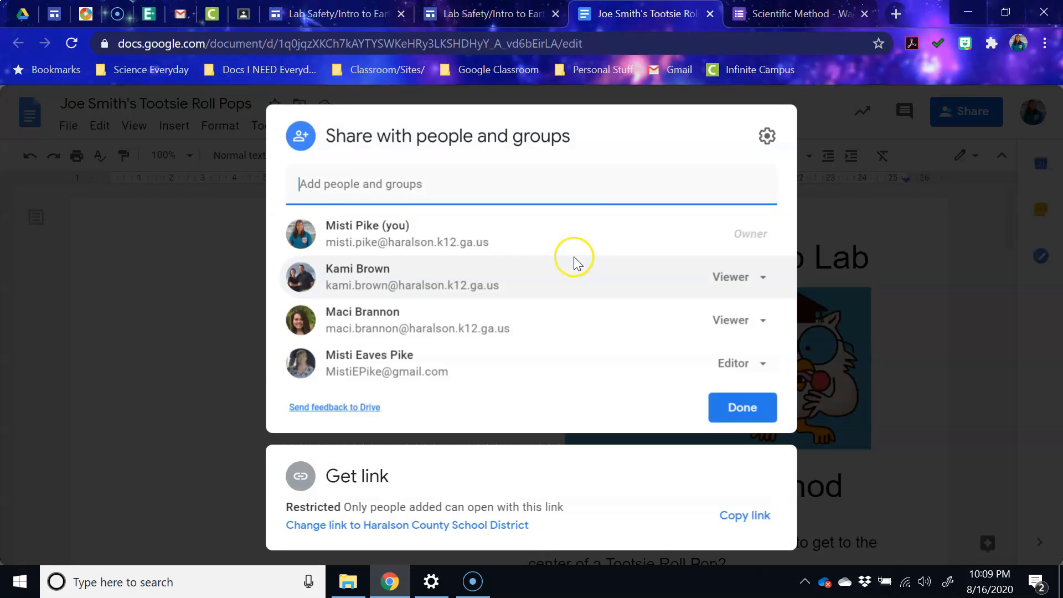
{"action": "left_click", "coordinate": [409, 183]}
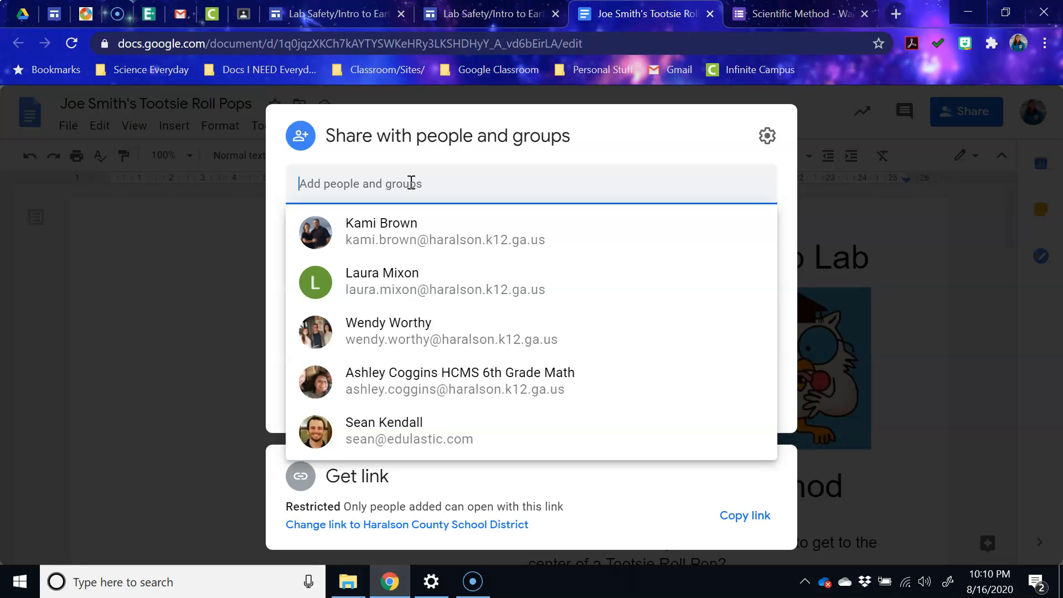
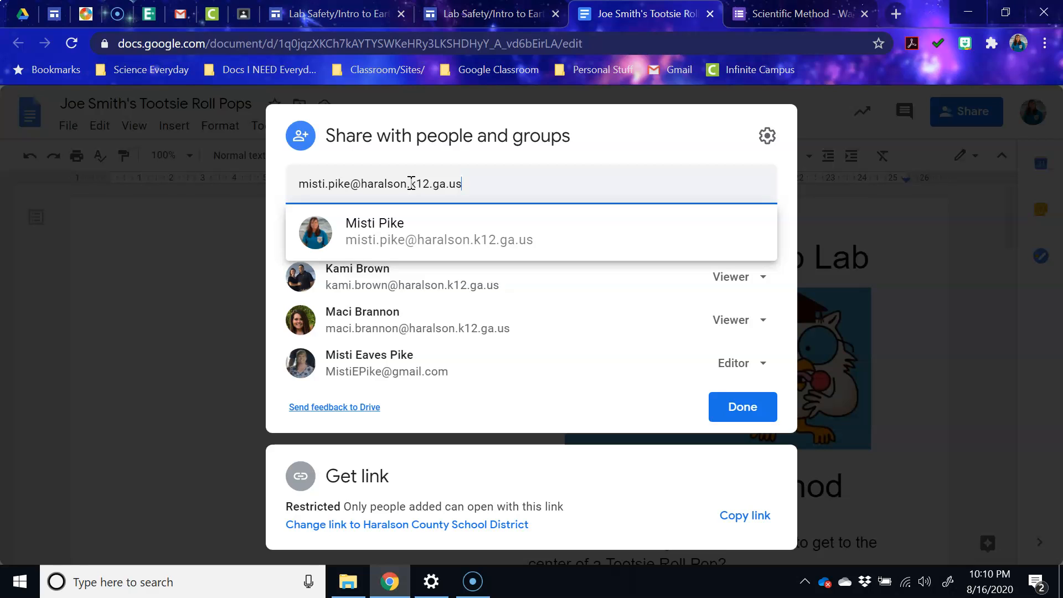
{"action": "left_click", "coordinate": [746, 411]}
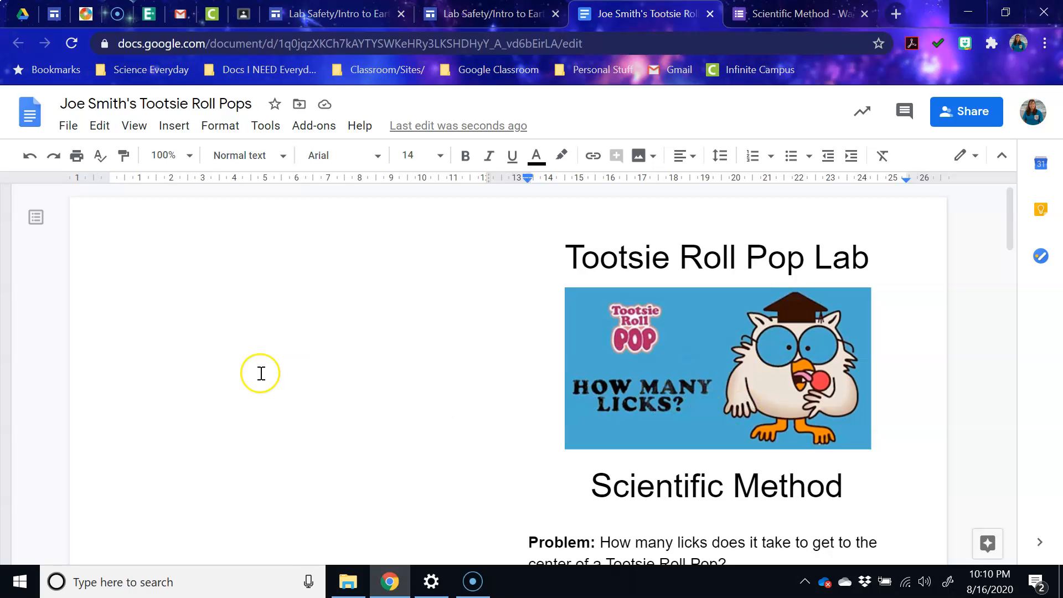
{"action": "left_click", "coordinate": [974, 118]}
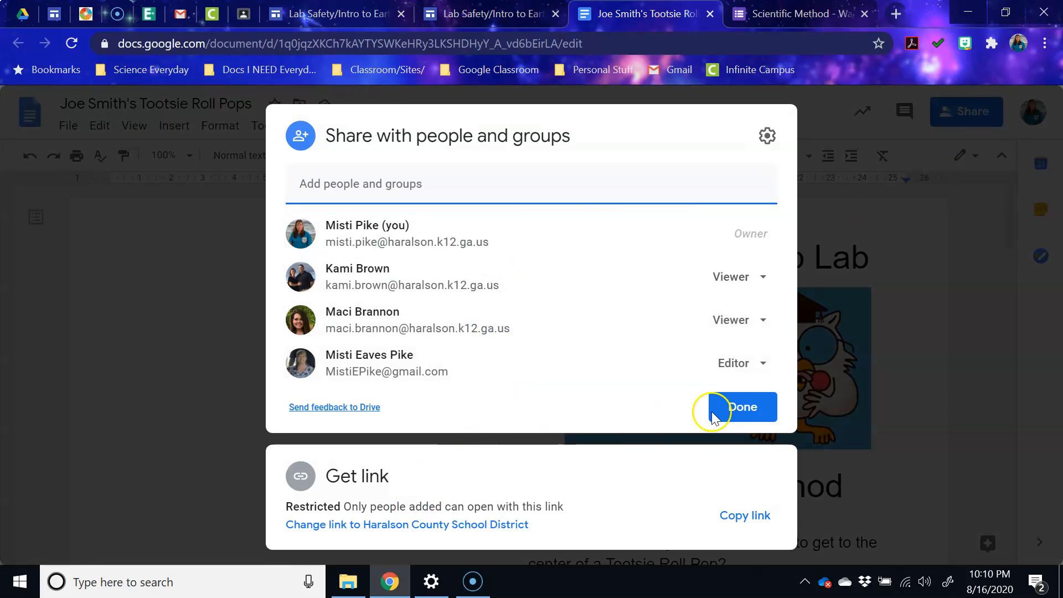
{"action": "left_click", "coordinate": [767, 136]}
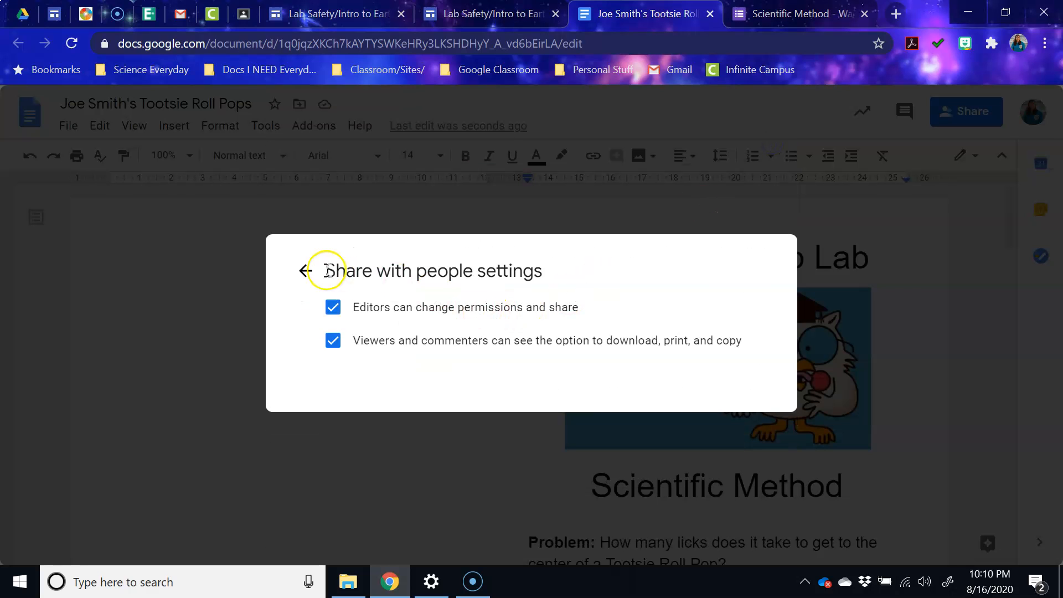
{"action": "left_click", "coordinate": [306, 271]}
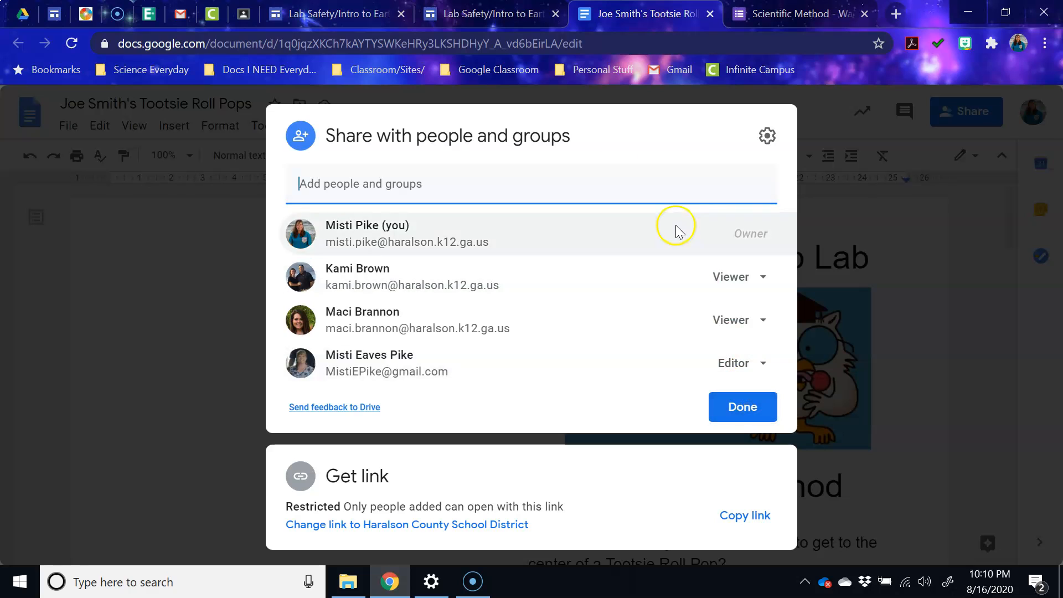
{"action": "left_click", "coordinate": [464, 182]}
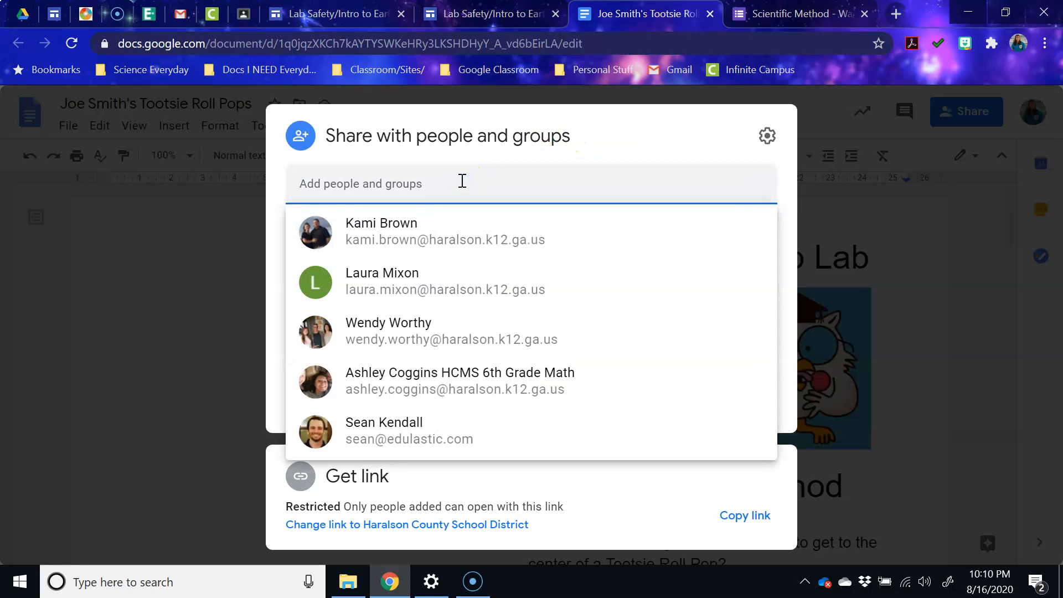
{"action": "left_click", "coordinate": [464, 186]}
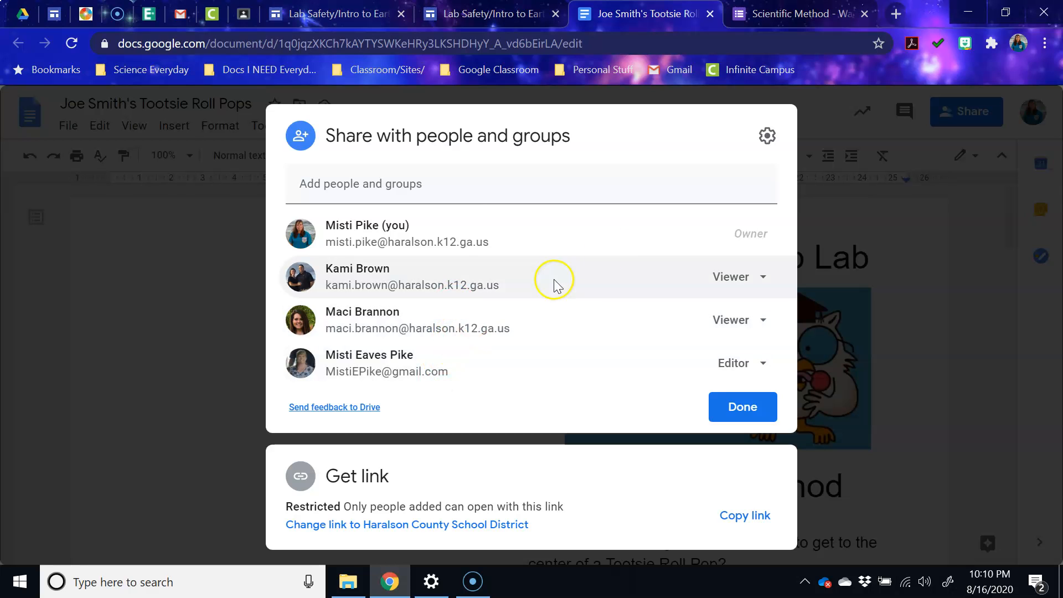
{"action": "left_click", "coordinate": [221, 384]}
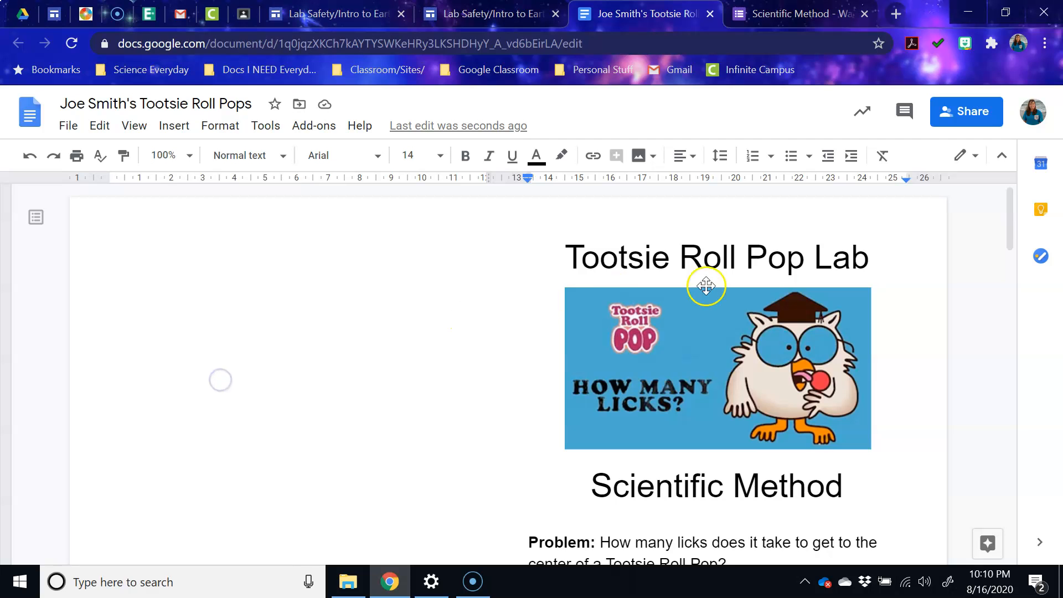
{"action": "left_click", "coordinate": [995, 115]}
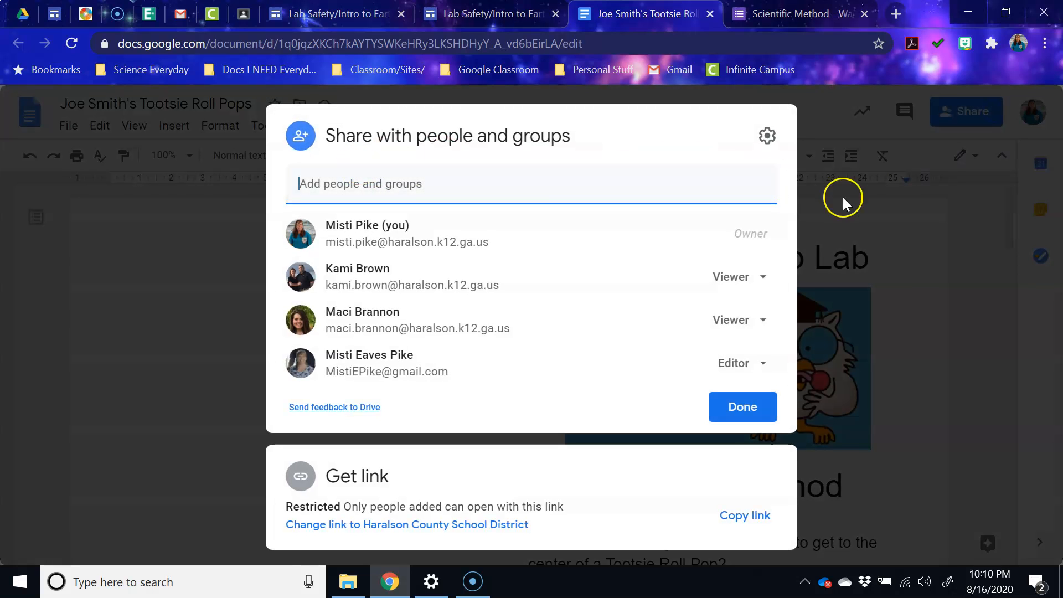
{"action": "left_click", "coordinate": [999, 262]}
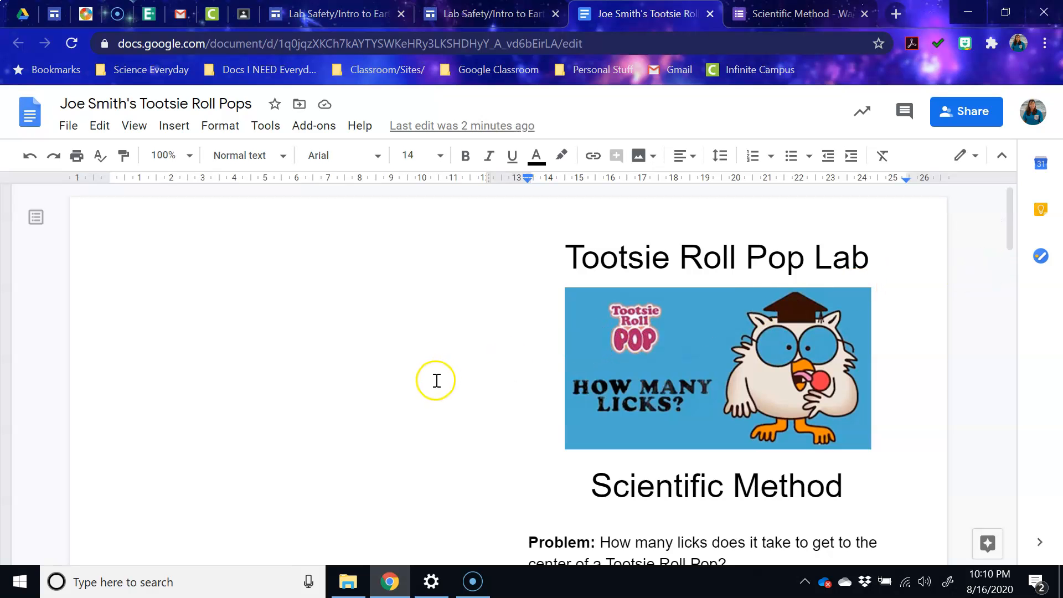
- Replace 96 with 95 in the Total Number of licks cell so it reads 95*5=
{"action": "scroll", "coordinate": [440, 377], "scroll_direction": "down", "scroll_amount": 5}
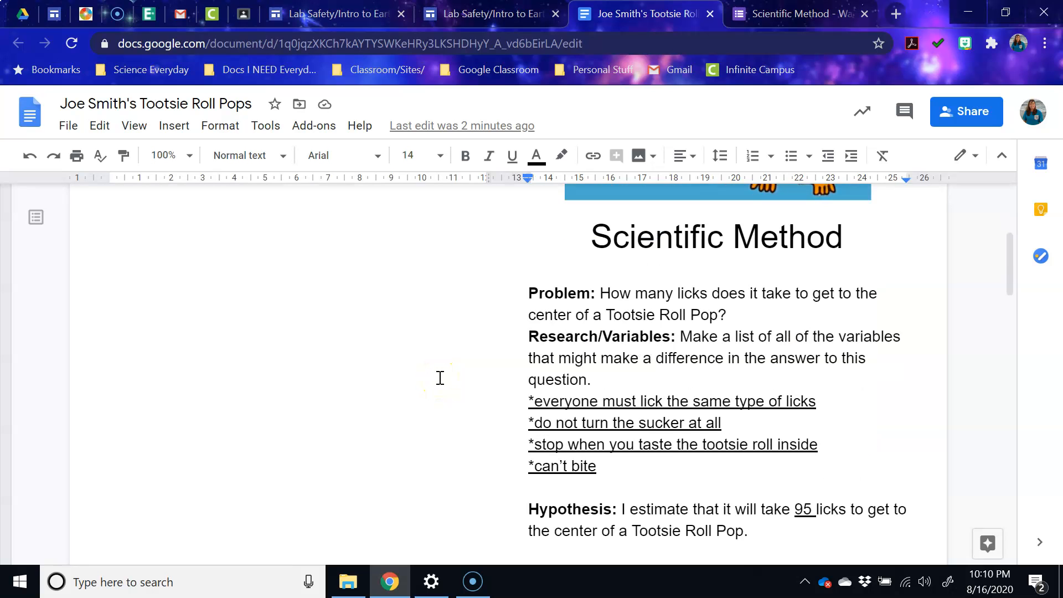
{"action": "scroll", "coordinate": [439, 378], "scroll_direction": "down", "scroll_amount": 10}
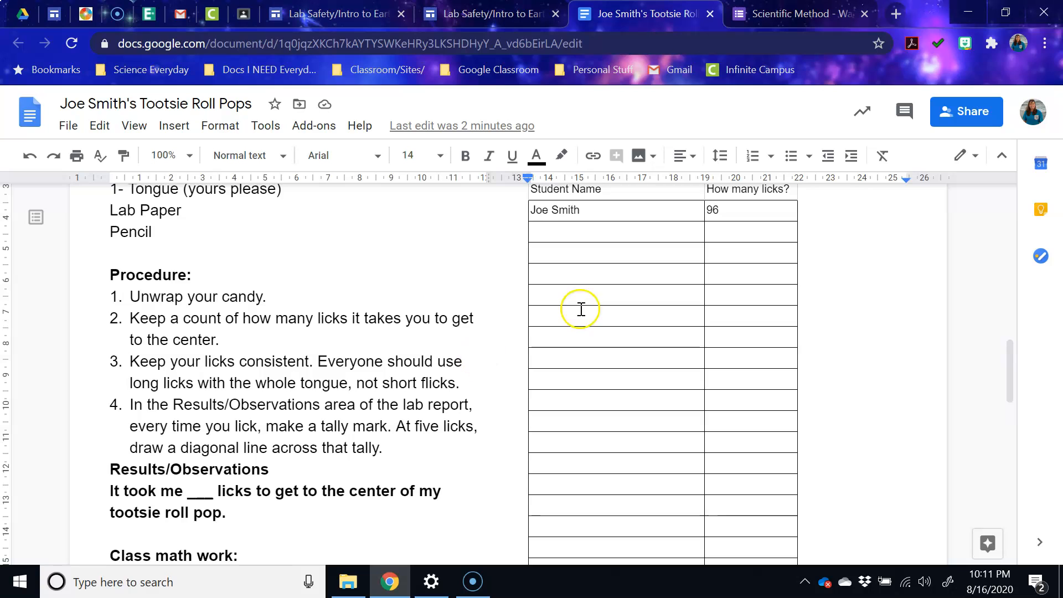
{"action": "left_click", "coordinate": [713, 209]}
{"action": "double_click", "coordinate": [714, 210]}
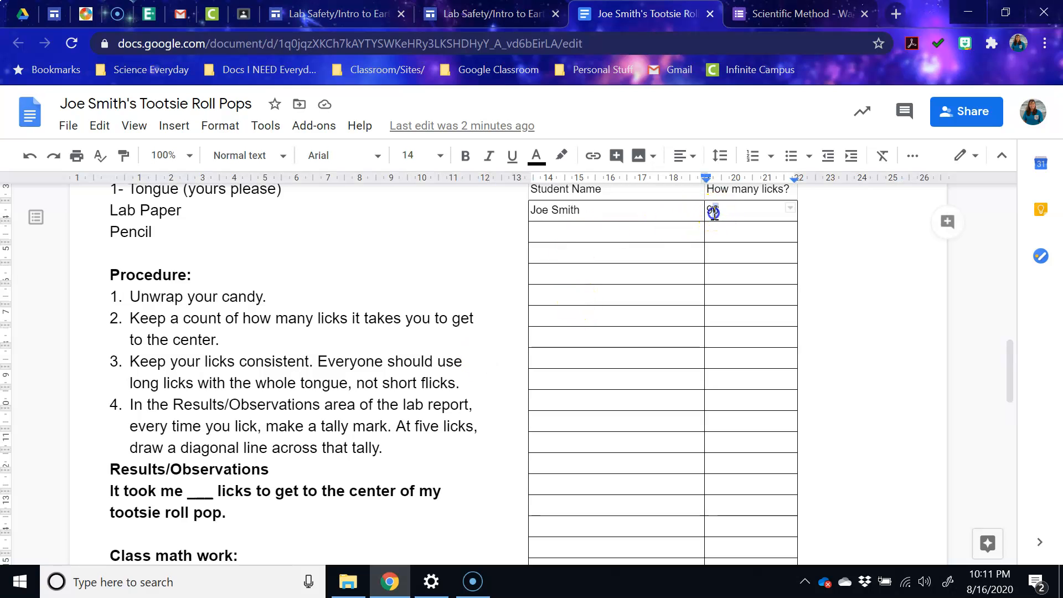
{"action": "scroll", "coordinate": [670, 339], "scroll_direction": "down", "scroll_amount": 6}
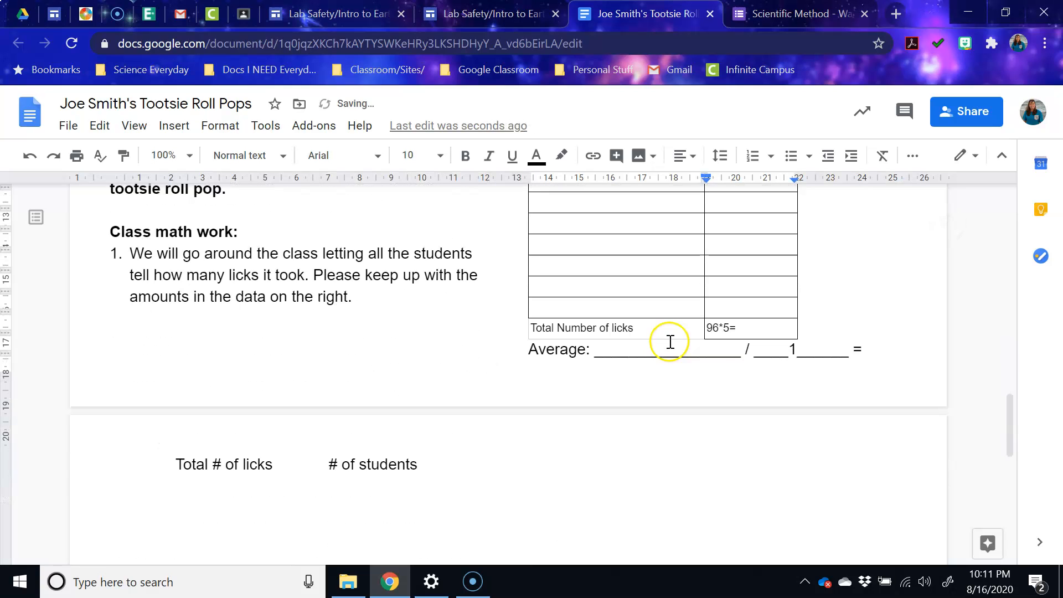
{"action": "left_click", "coordinate": [715, 320]}
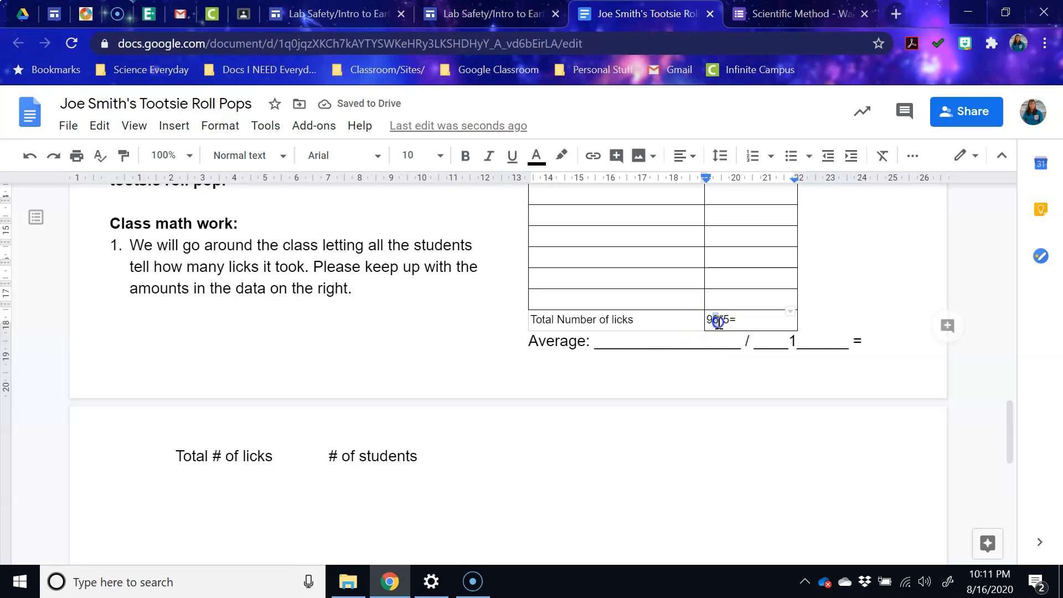
{"action": "left_click", "coordinate": [741, 320]}
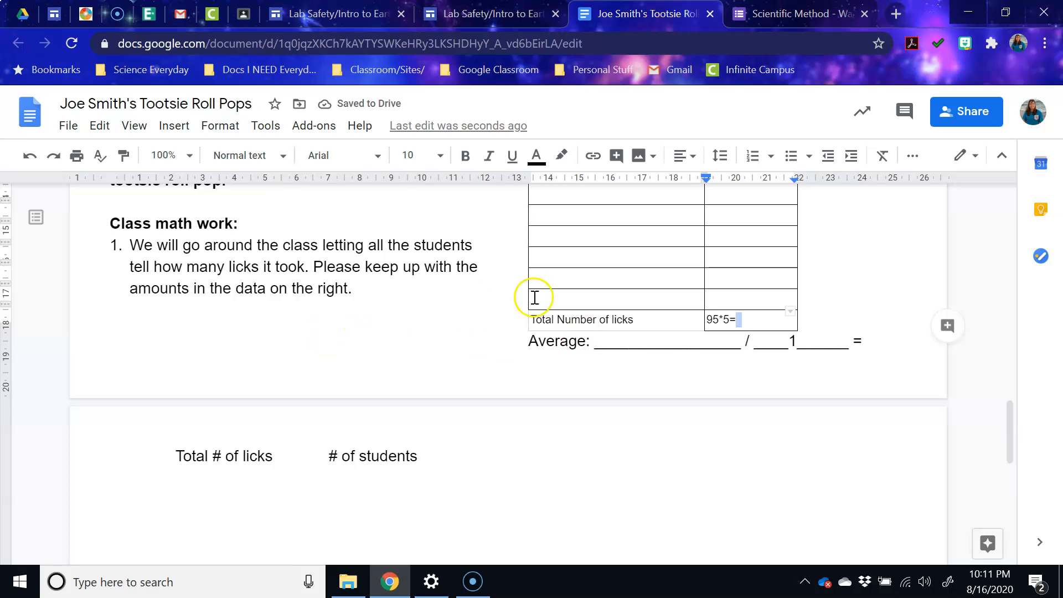
{"action": "scroll", "coordinate": [536, 296], "scroll_direction": "up", "scroll_amount": 20}
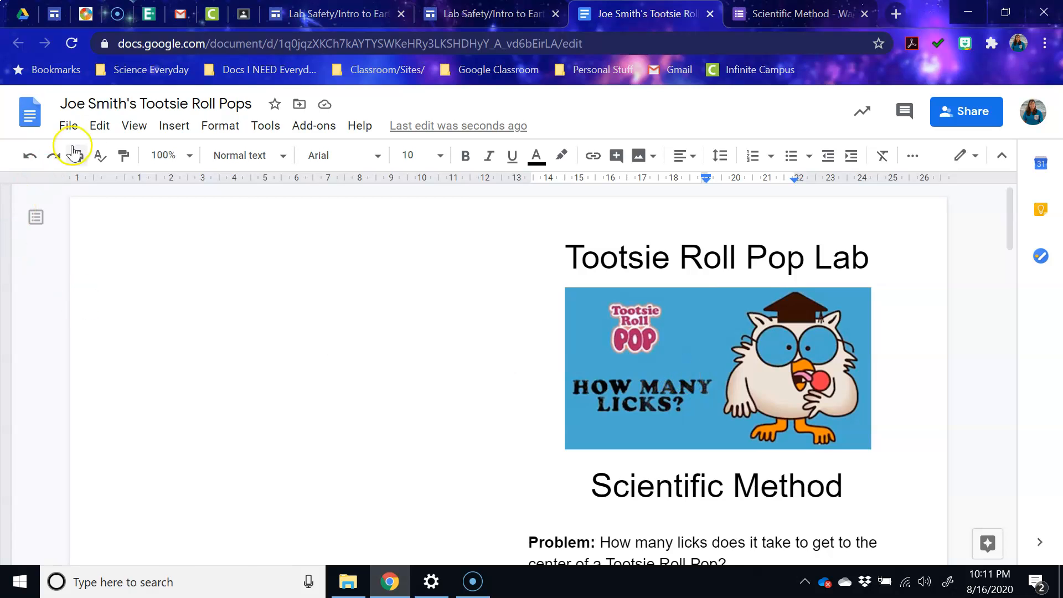
- Look over the Tootsie Roll Pops document's File menu and Share dialog without changing anything
{"action": "left_click", "coordinate": [68, 128]}
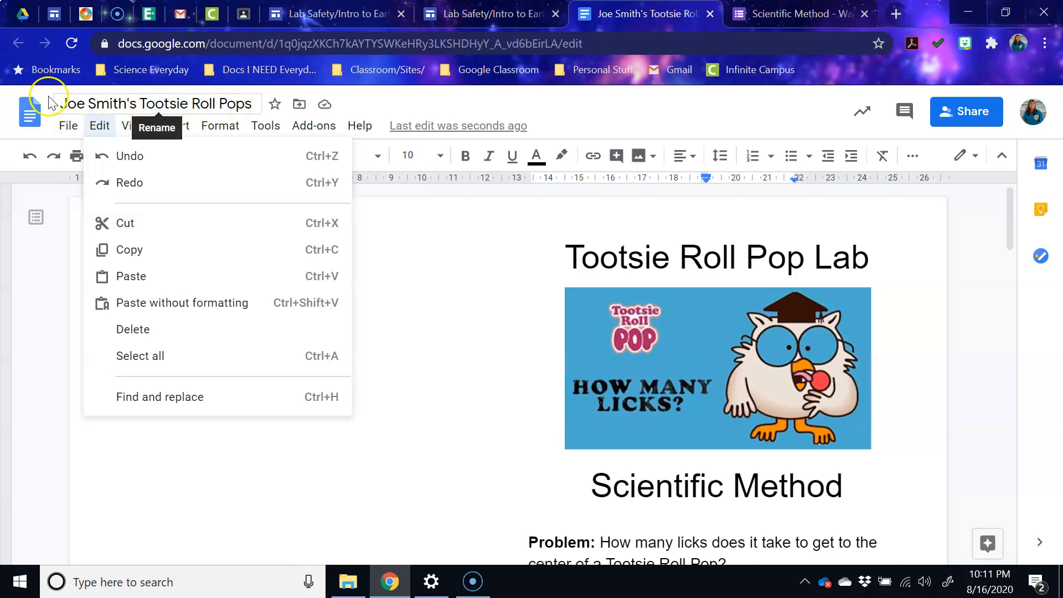
{"action": "left_click", "coordinate": [732, 375]}
{"action": "left_click", "coordinate": [963, 122]}
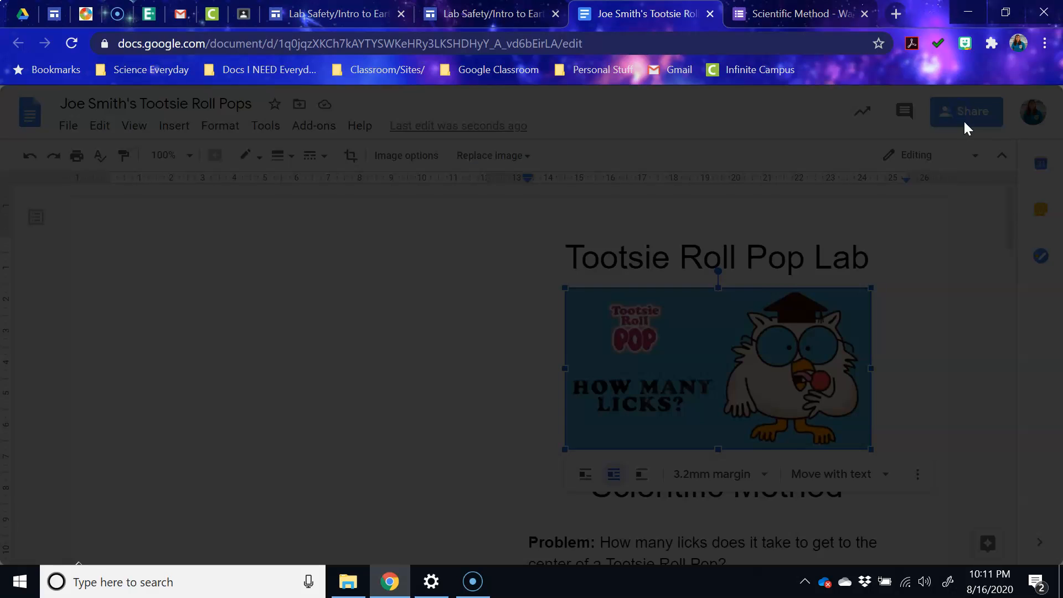
{"action": "left_click", "coordinate": [971, 326]}
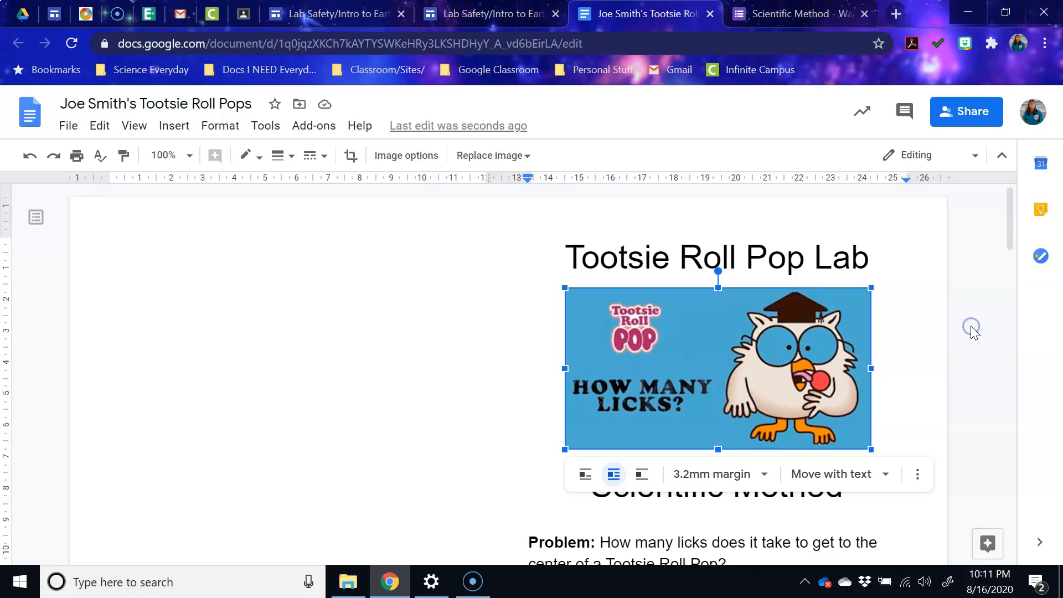
{"action": "scroll", "coordinate": [606, 363], "scroll_direction": "down", "scroll_amount": 1}
{"action": "scroll", "coordinate": [606, 362], "scroll_direction": "down", "scroll_amount": 4}
{"action": "left_click", "coordinate": [422, 400]}
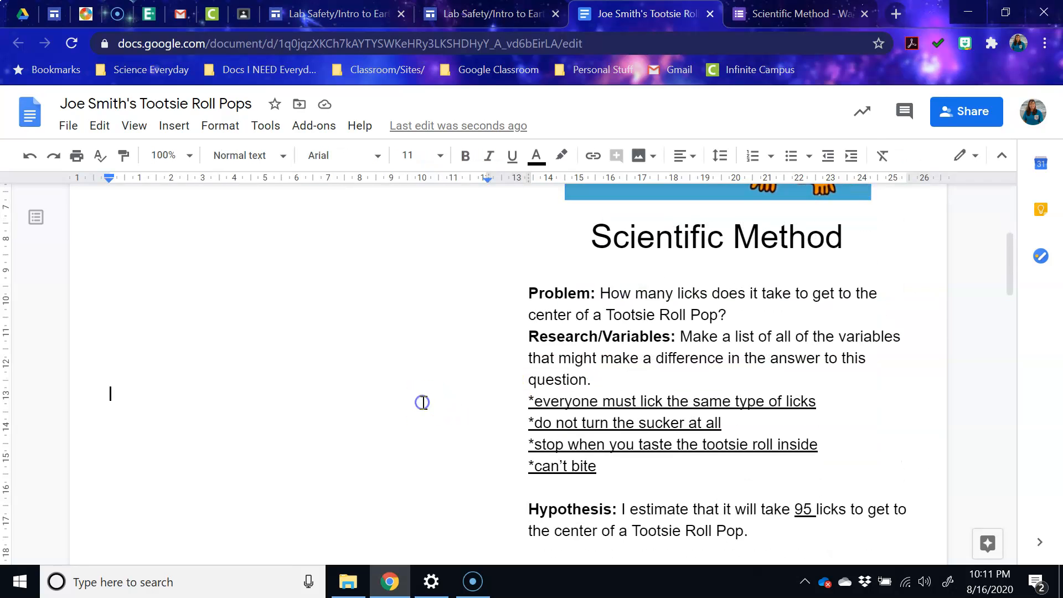
{"action": "scroll", "coordinate": [498, 391], "scroll_direction": "up", "scroll_amount": 5}
- Close the Tootsie Roll Pops tab and pop out the M&M Lab doc from the explain-it-labs page
{"action": "left_click", "coordinate": [709, 14]}
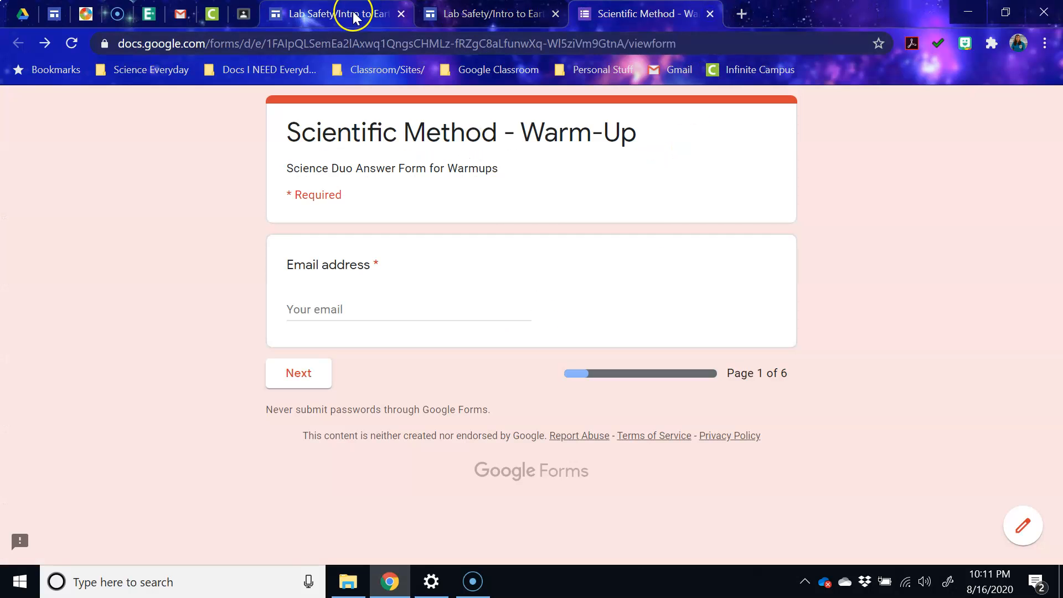
{"action": "left_click", "coordinate": [327, 14]}
{"action": "left_click", "coordinate": [477, 15]}
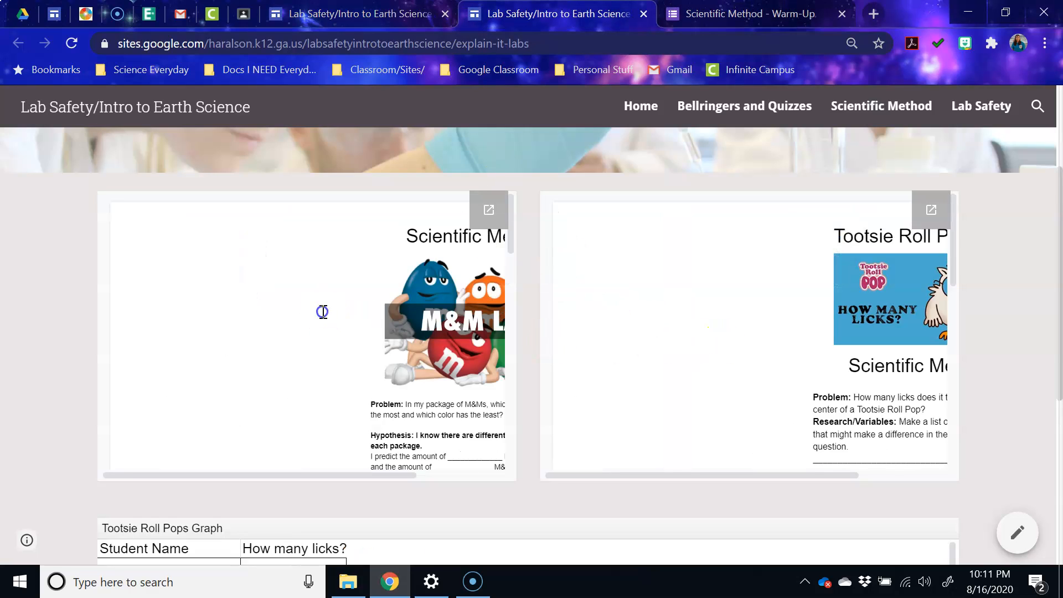
{"action": "left_click", "coordinate": [489, 210]}
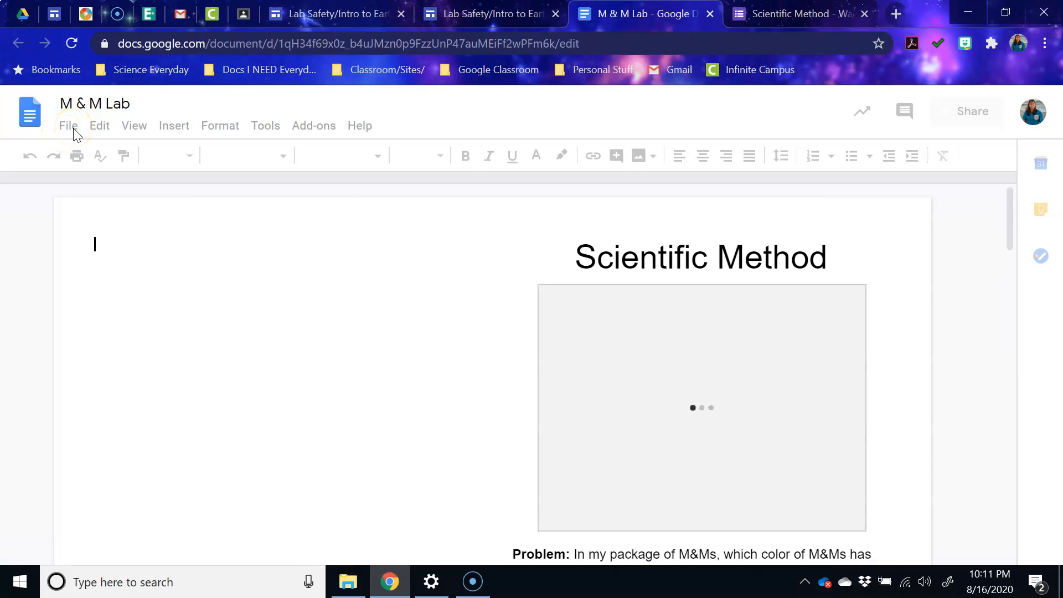
- Copy the M & M Lab, replacing 'Copy of' with the student's name, and close the original
{"action": "left_click", "coordinate": [71, 128]}
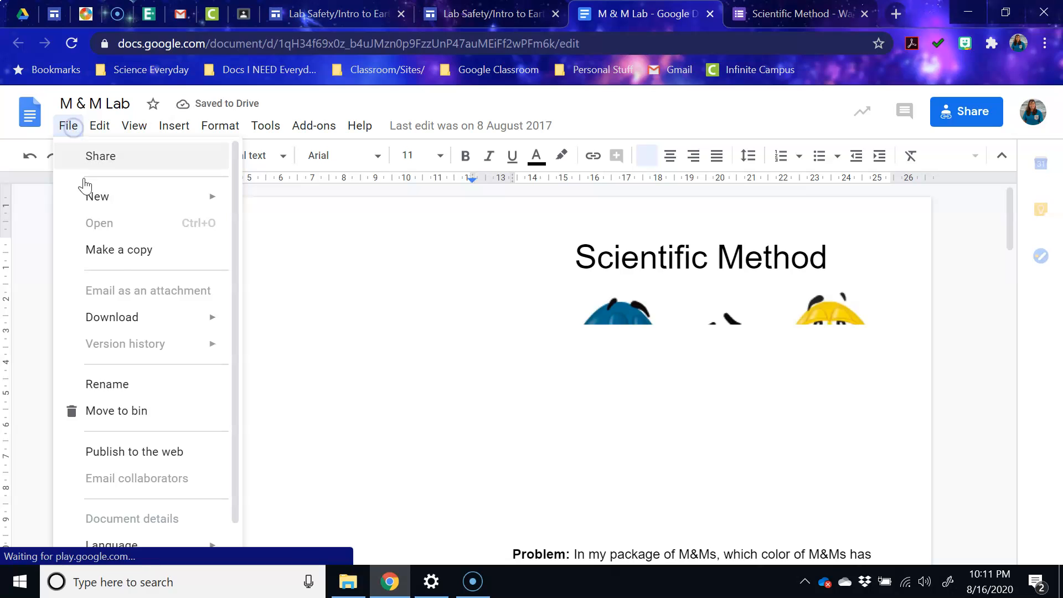
{"action": "left_click", "coordinate": [104, 256]}
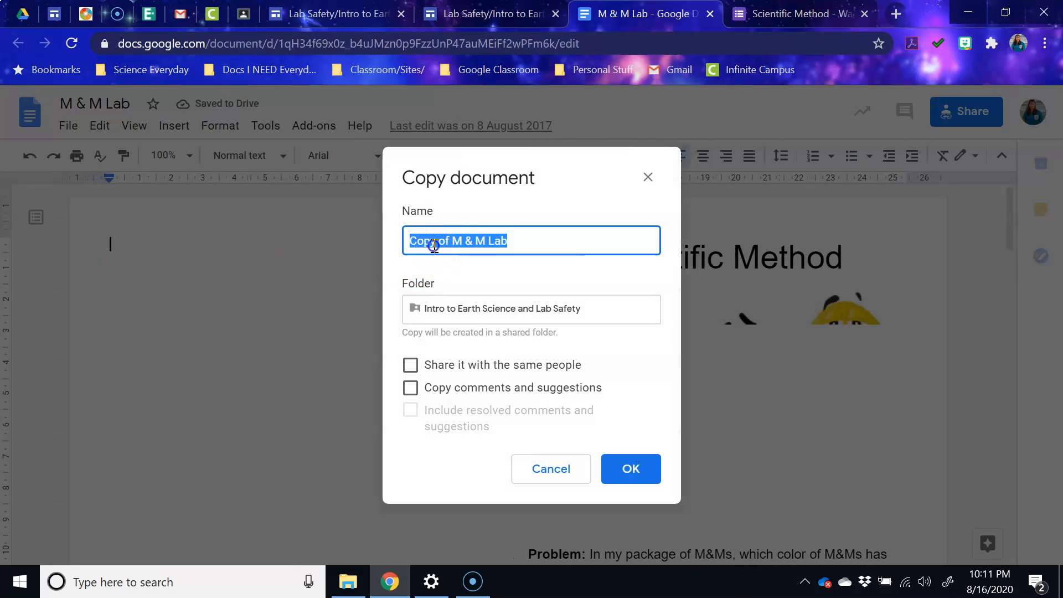
{"action": "left_click", "coordinate": [435, 241]}
{"action": "left_click_drag", "start_coordinate": [449, 242], "coordinate": [404, 242]}
{"action": "type", "text": "Joe Smith's"}
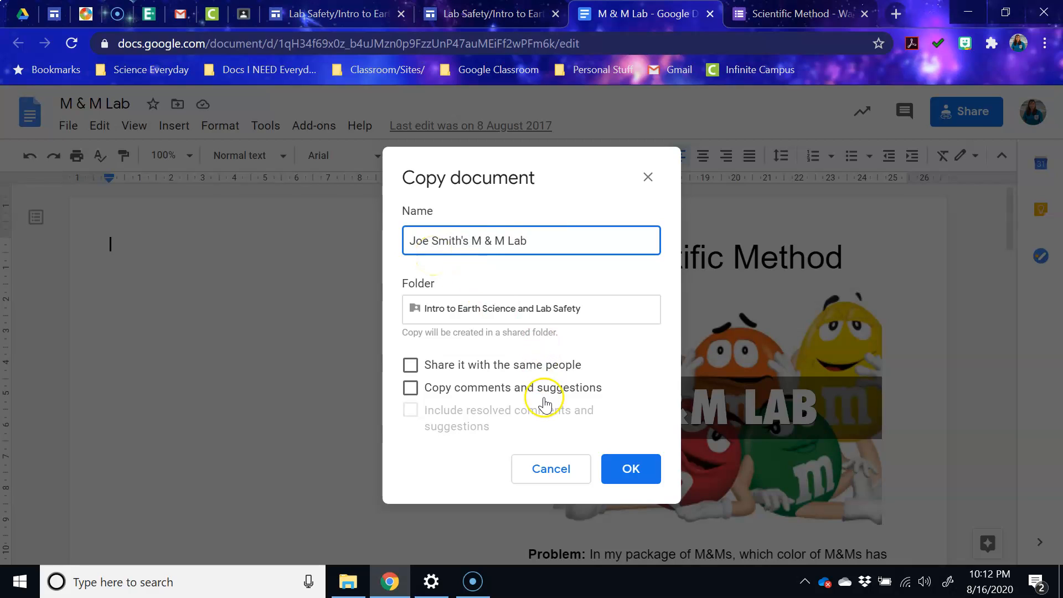
{"action": "left_click", "coordinate": [635, 451]}
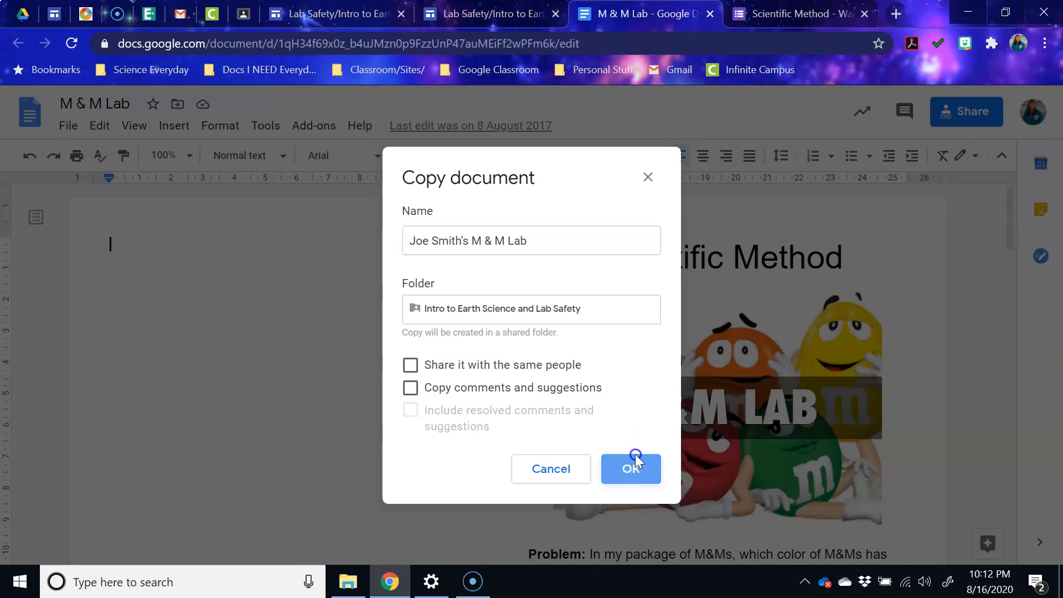
{"action": "left_click", "coordinate": [569, 13]}
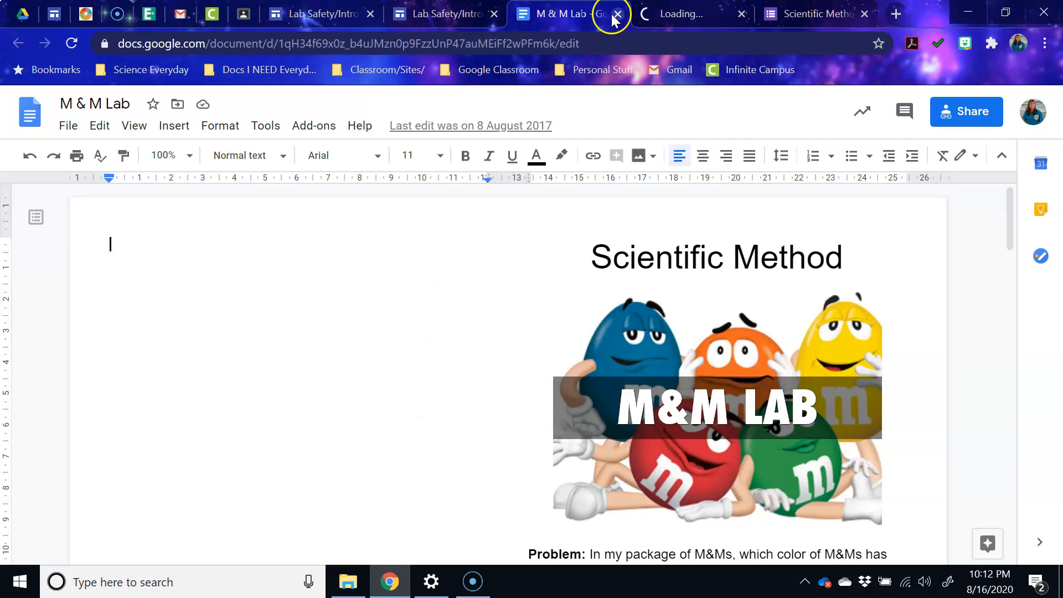
{"action": "left_click", "coordinate": [617, 14]}
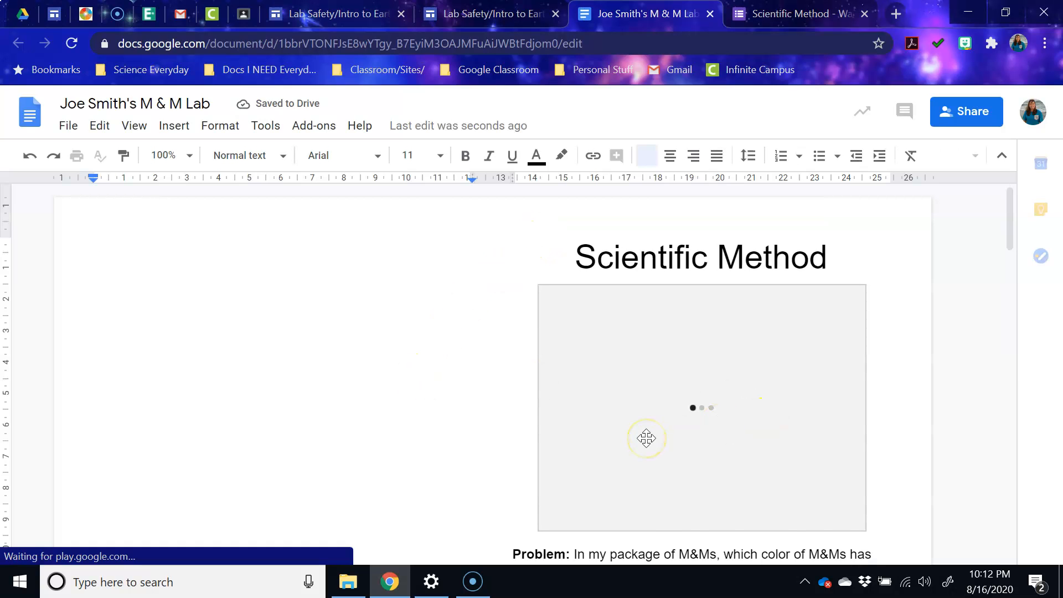
{"action": "scroll", "coordinate": [644, 440], "scroll_direction": "down", "scroll_amount": 6}
{"action": "scroll", "coordinate": [648, 440], "scroll_direction": "up", "scroll_amount": 3}
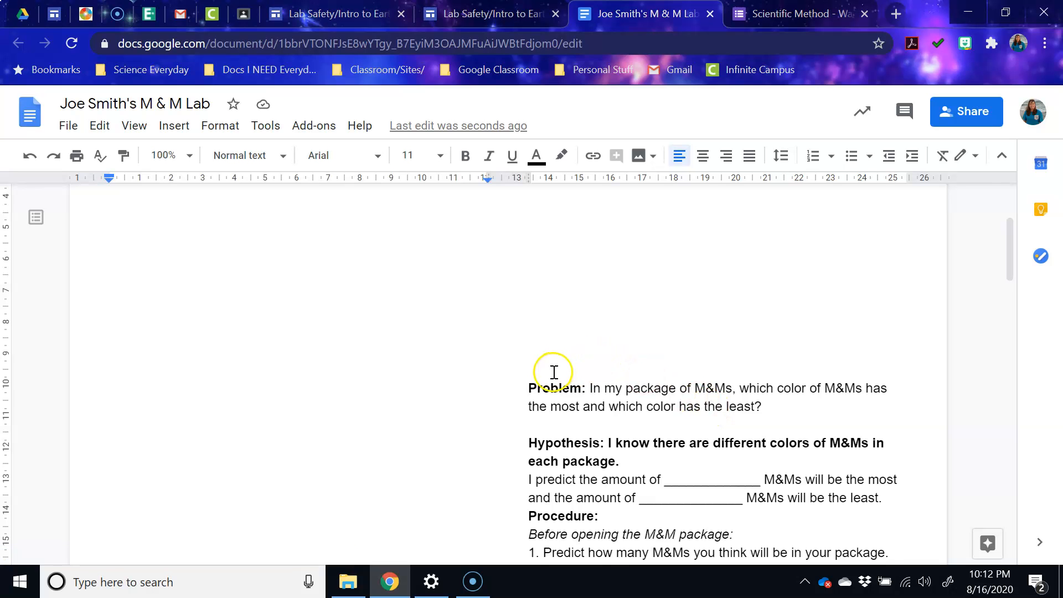
{"action": "scroll", "coordinate": [553, 372], "scroll_direction": "up", "scroll_amount": 1}
{"action": "scroll", "coordinate": [551, 371], "scroll_direction": "down", "scroll_amount": 6}
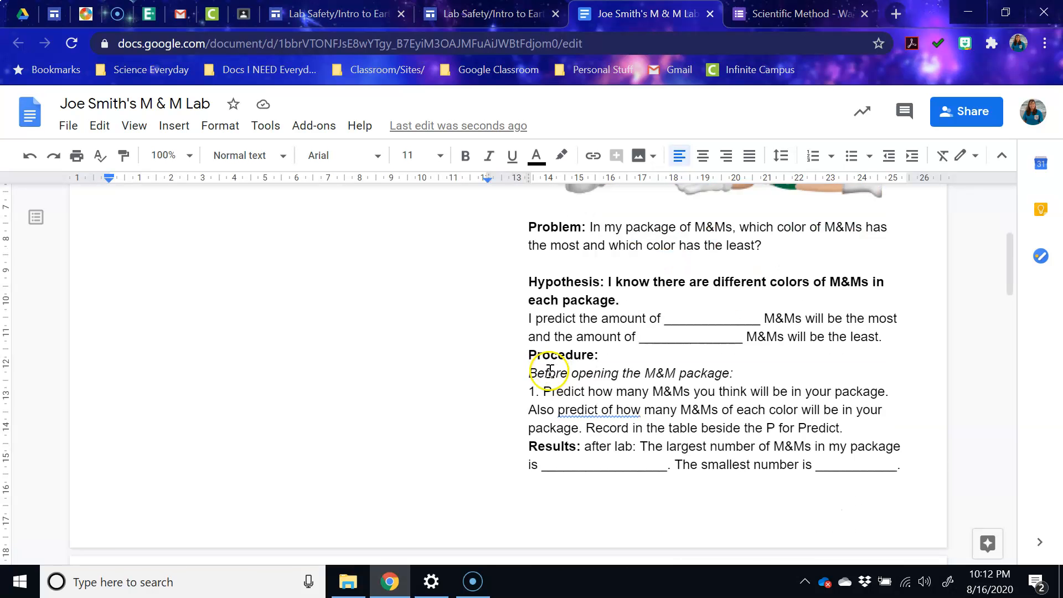
{"action": "scroll", "coordinate": [612, 304], "scroll_direction": "up", "scroll_amount": 3}
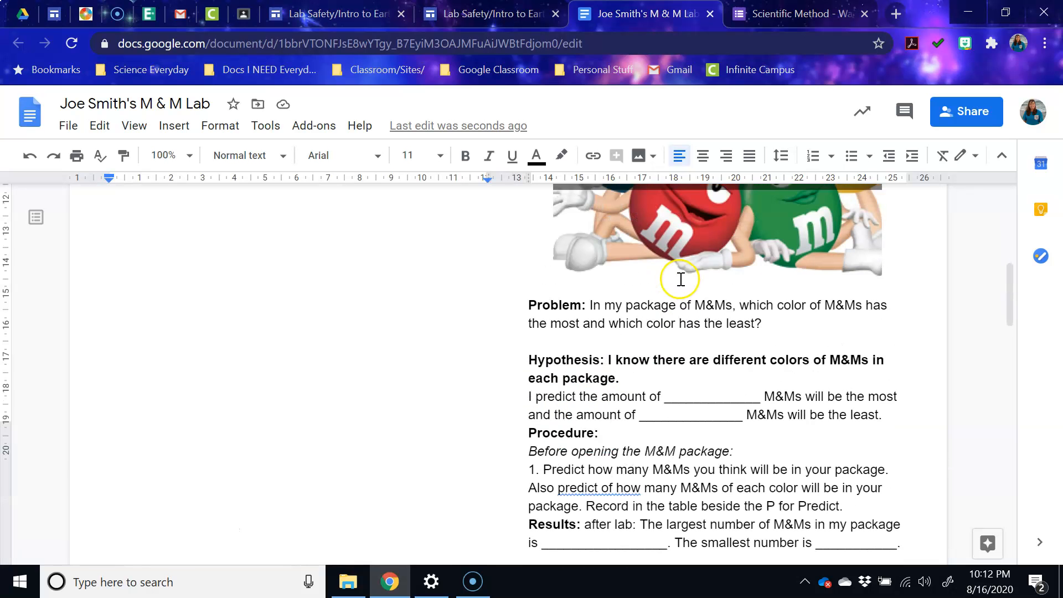
{"action": "double_click", "coordinate": [707, 398]}
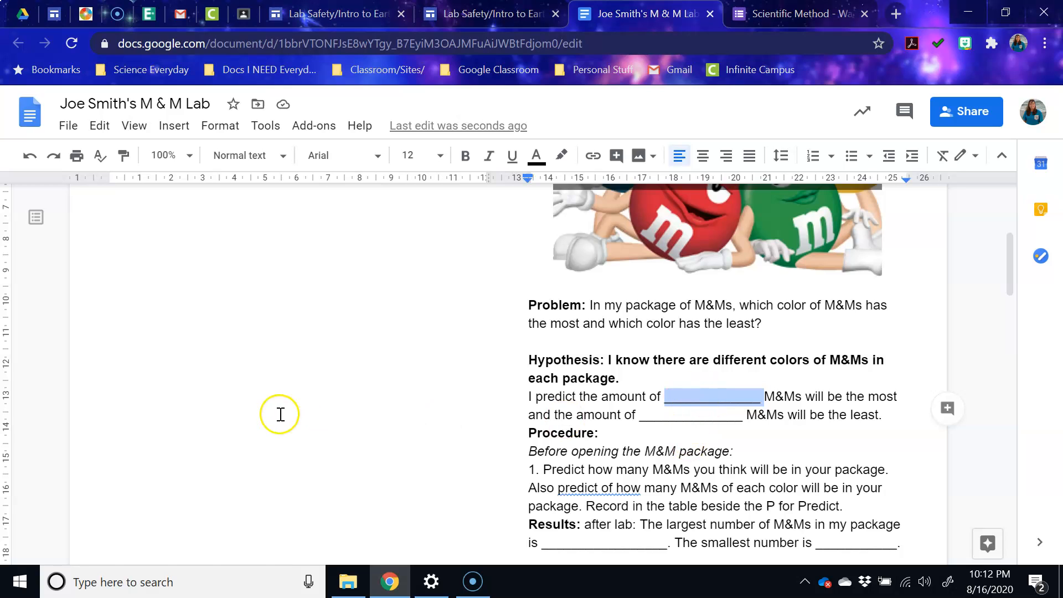
{"action": "scroll", "coordinate": [211, 382], "scroll_direction": "down", "scroll_amount": 8}
{"action": "scroll", "coordinate": [133, 287], "scroll_direction": "up", "scroll_amount": 1}
{"action": "scroll", "coordinate": [119, 229], "scroll_direction": "up", "scroll_amount": 2}
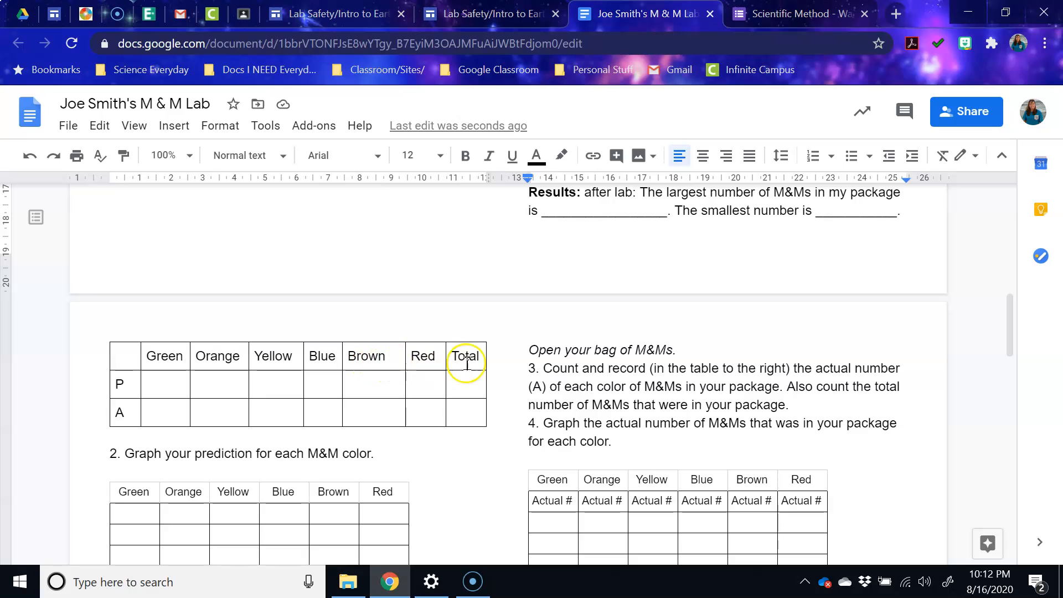
{"action": "scroll", "coordinate": [641, 286], "scroll_direction": "up", "scroll_amount": 1}
{"action": "scroll", "coordinate": [641, 286], "scroll_direction": "up", "scroll_amount": 2}
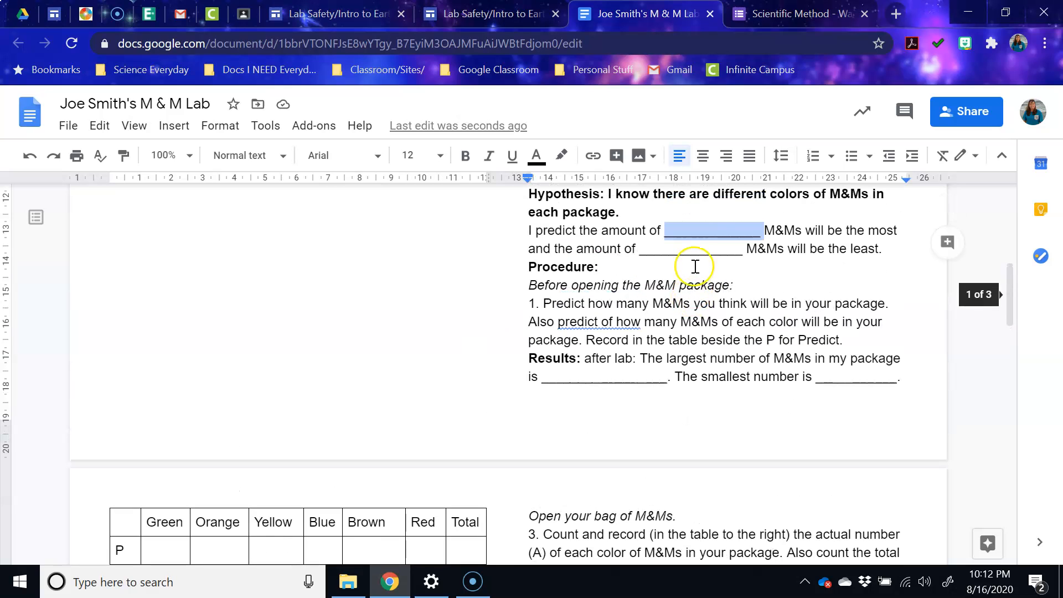
- Fill the hypothesis blanks with 'Red' as most and 'blue' as least, underlining both words
{"action": "type", "text": "R"}
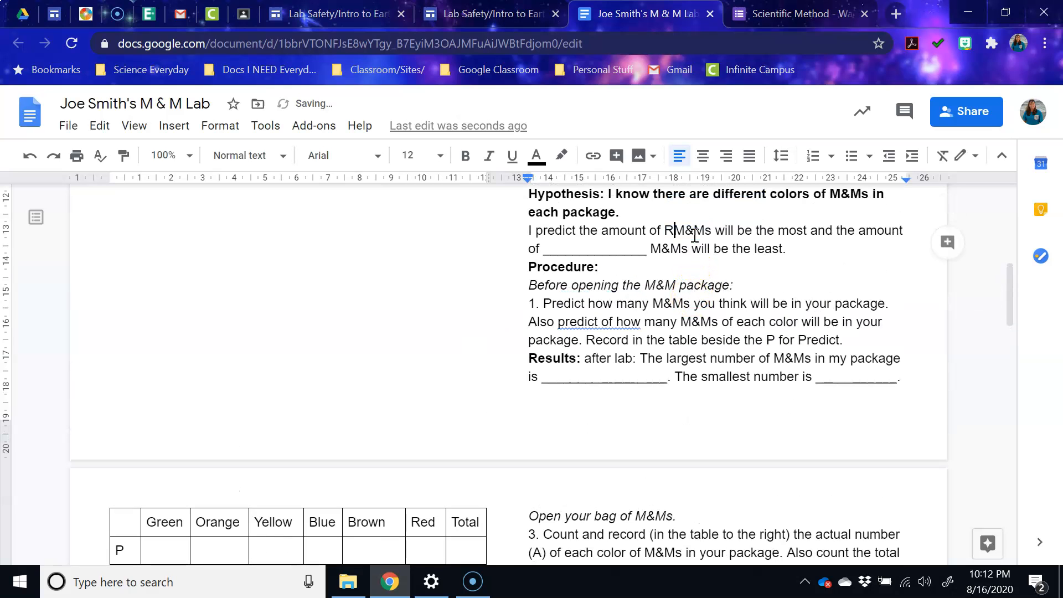
{"action": "type", "text": "ed"}
{"action": "double_click", "coordinate": [673, 234]}
{"action": "left_click", "coordinate": [512, 156]}
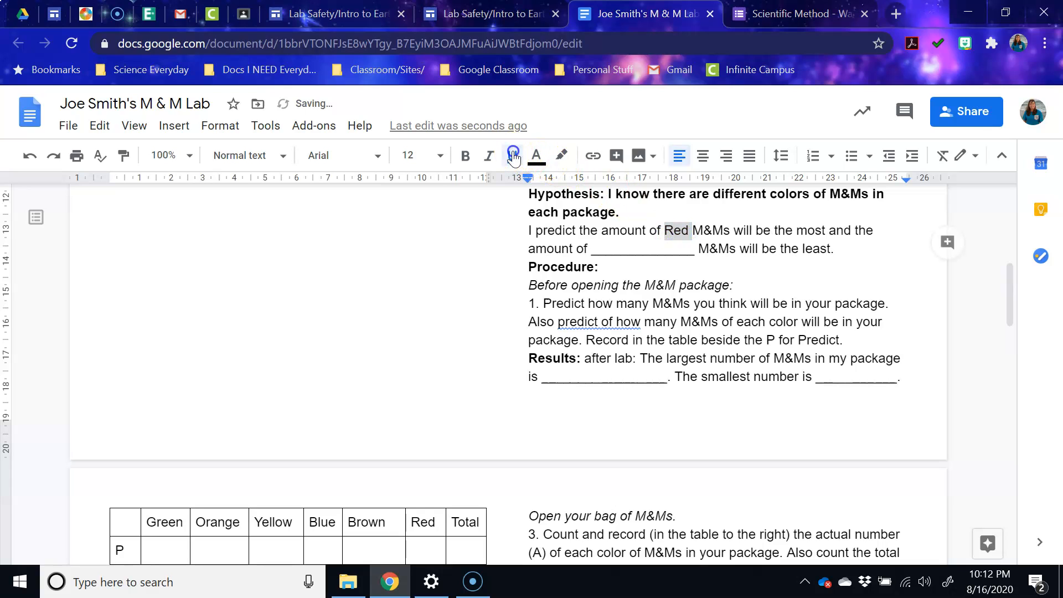
{"action": "double_click", "coordinate": [637, 252]}
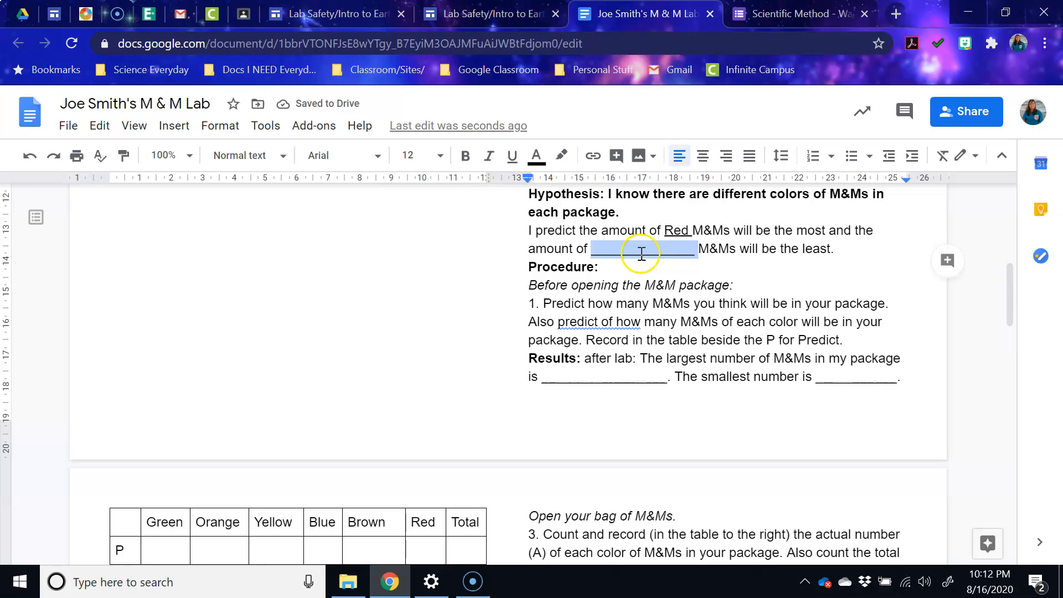
{"action": "type", "text": "blue"}
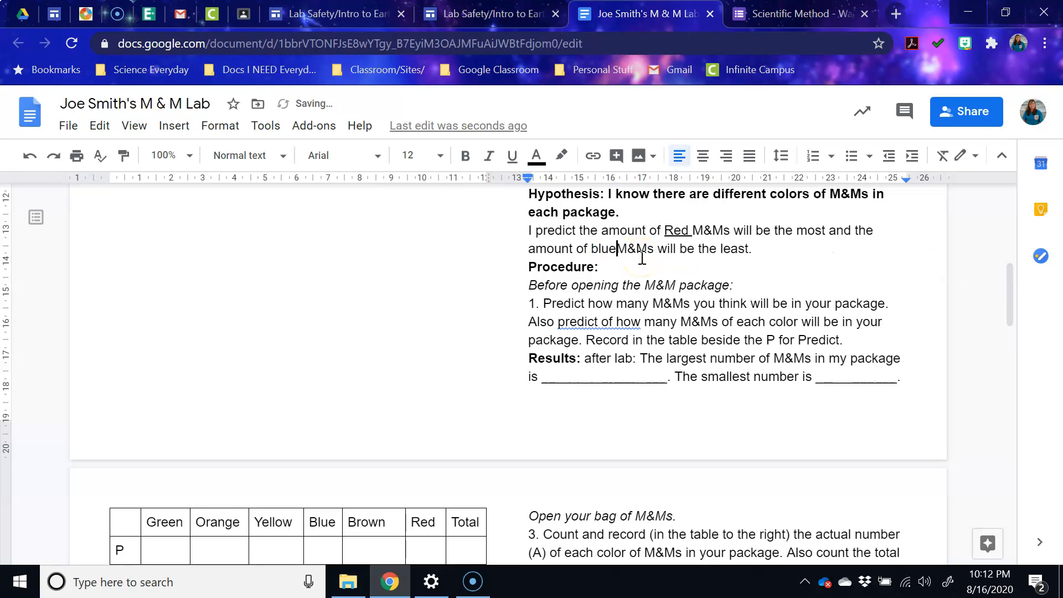
{"action": "double_click", "coordinate": [608, 250]}
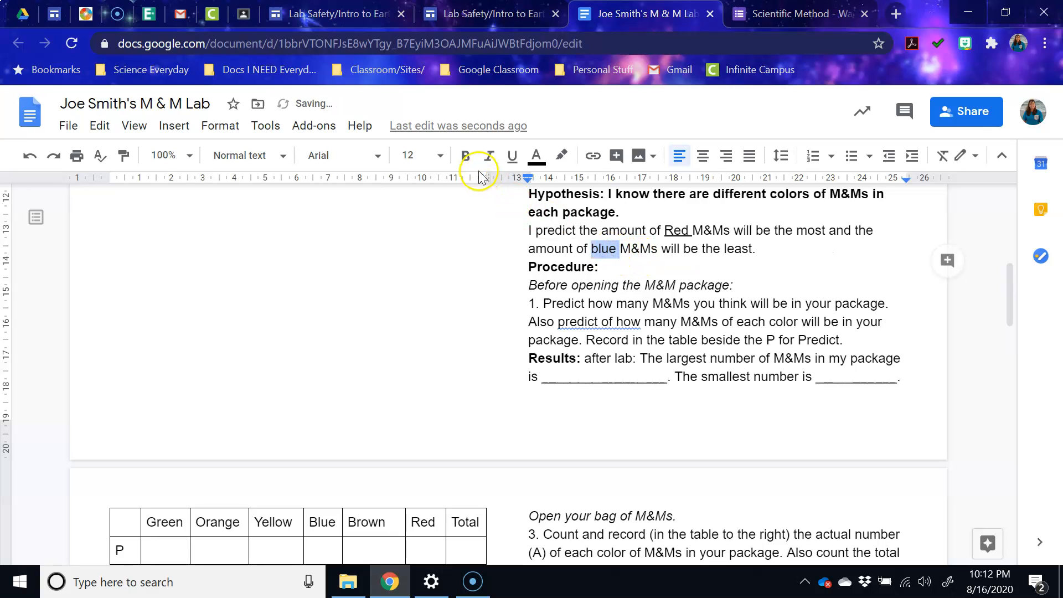
{"action": "left_click", "coordinate": [512, 159]}
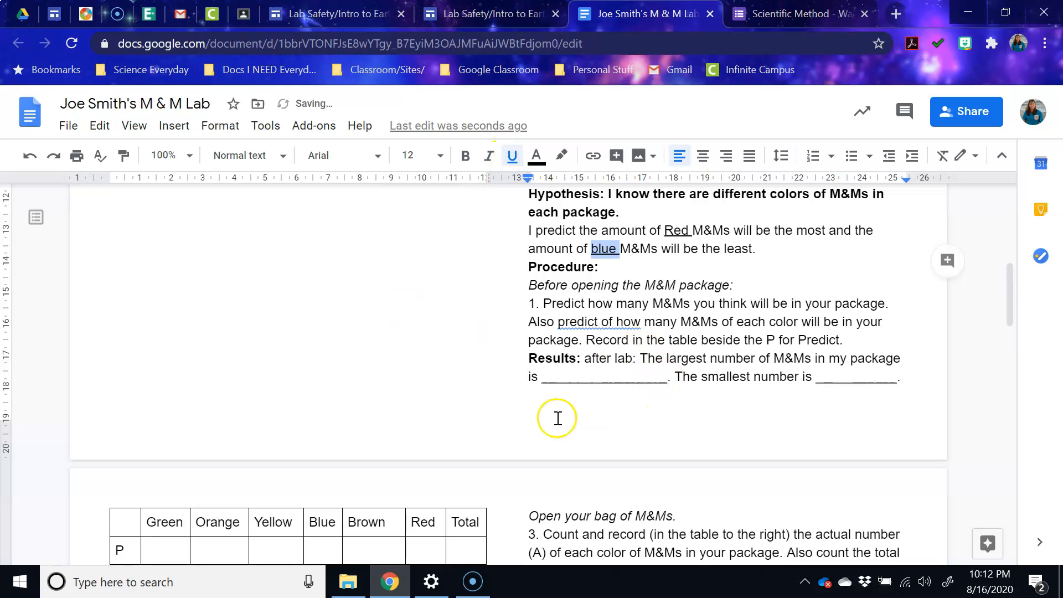
{"action": "scroll", "coordinate": [558, 417], "scroll_direction": "down", "scroll_amount": 5}
{"action": "left_click", "coordinate": [156, 303]}
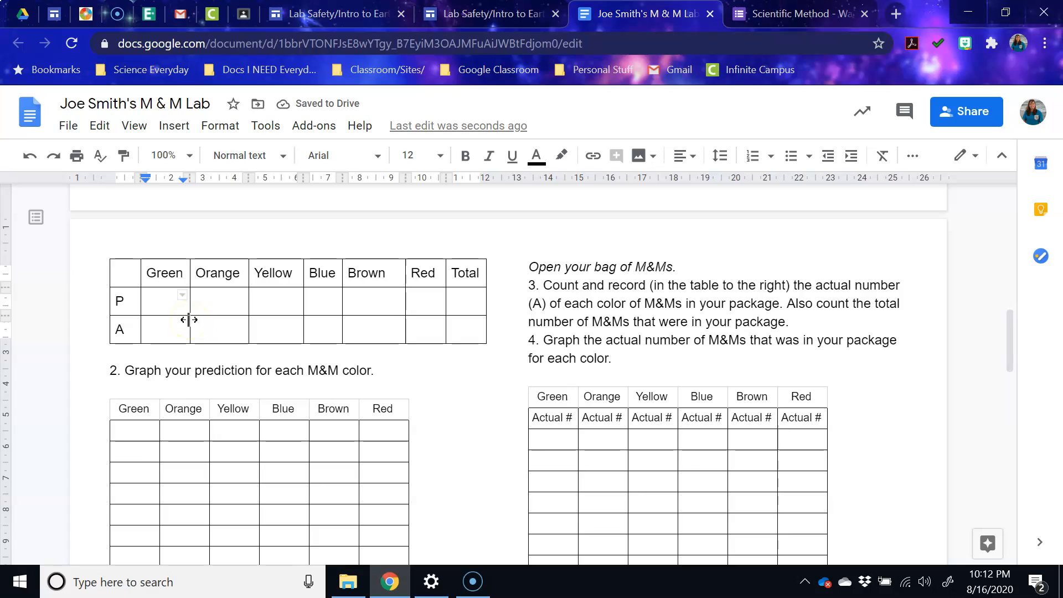
- Type 2 into the prediction Total cell and check the A and P row labels
{"action": "left_click", "coordinate": [460, 302]}
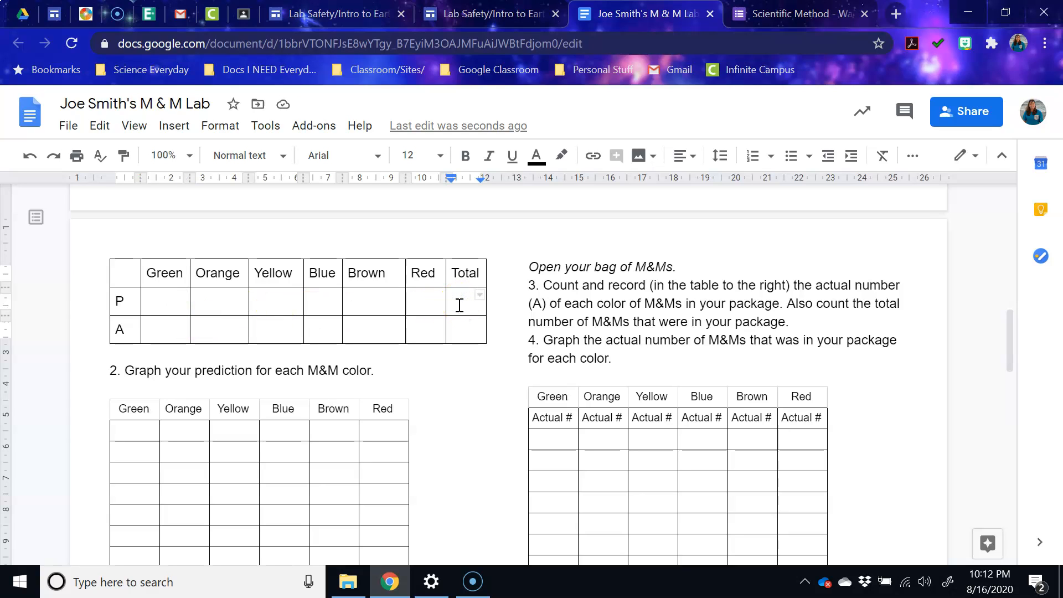
{"action": "type", "text": "20"}
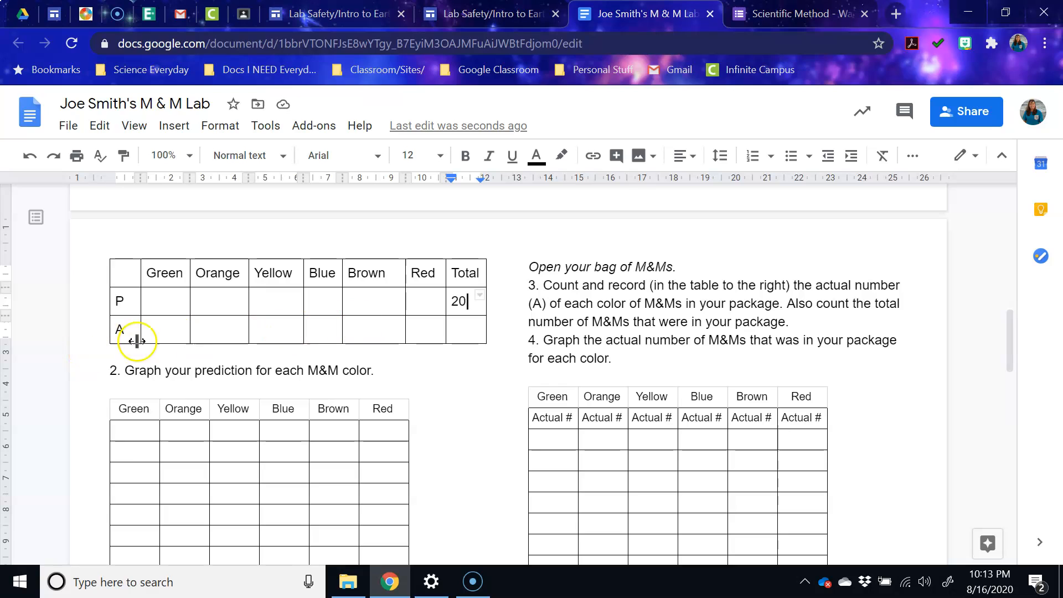
{"action": "double_click", "coordinate": [119, 330]}
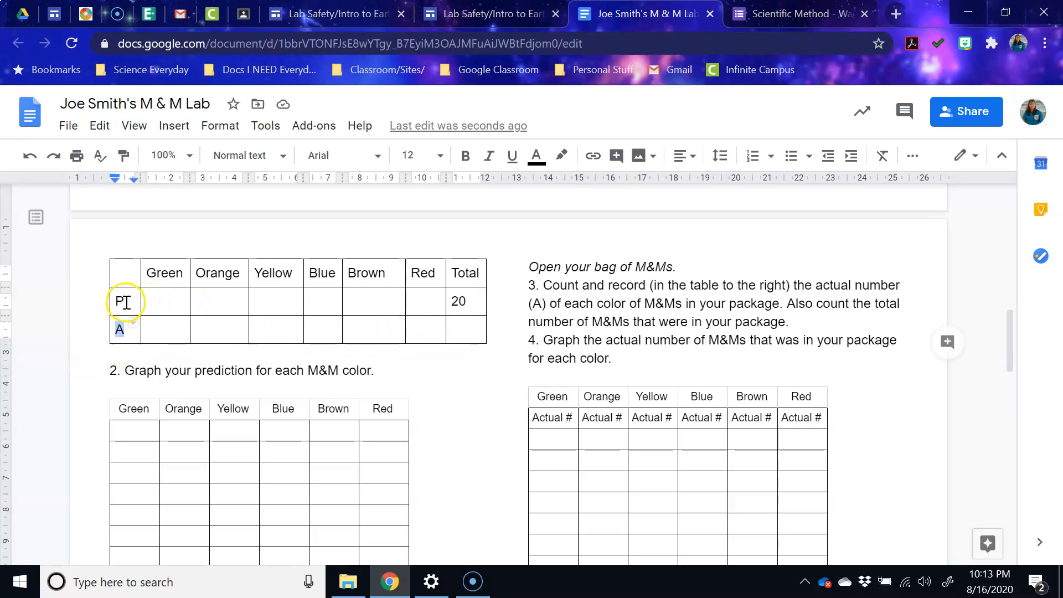
{"action": "double_click", "coordinate": [119, 302]}
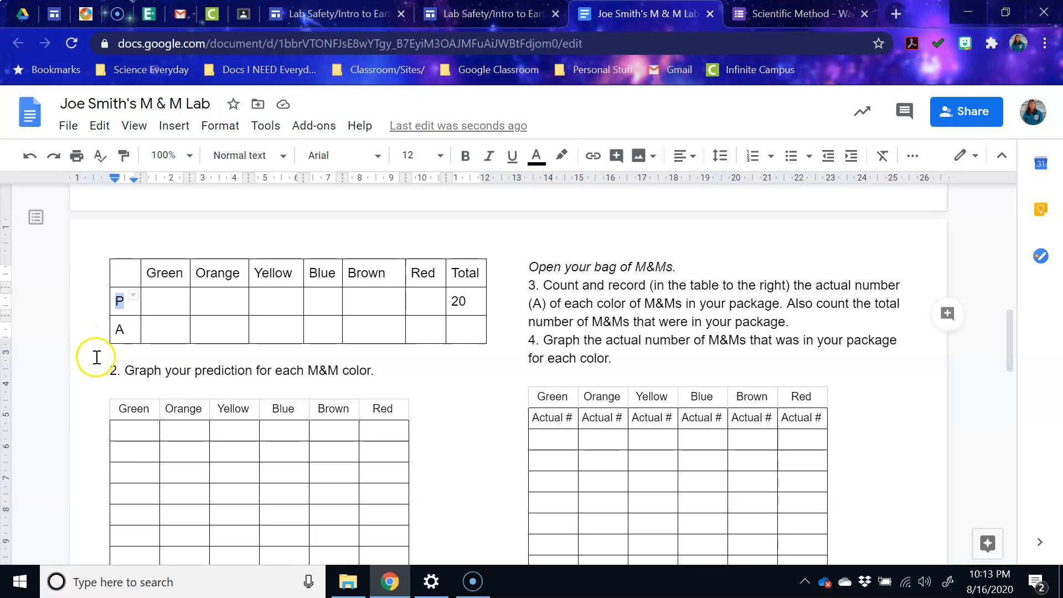
- Enter predicted counts in the P row: Green 4, Orange 3, Yellow 1, Blue 5
{"action": "left_click", "coordinate": [166, 305]}
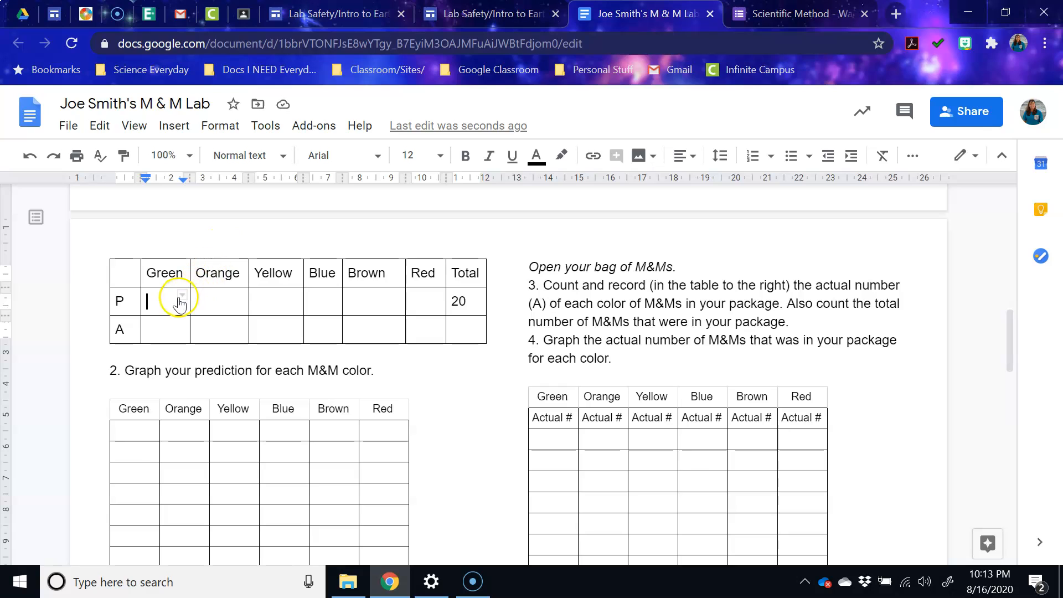
{"action": "type", "text": "4"}
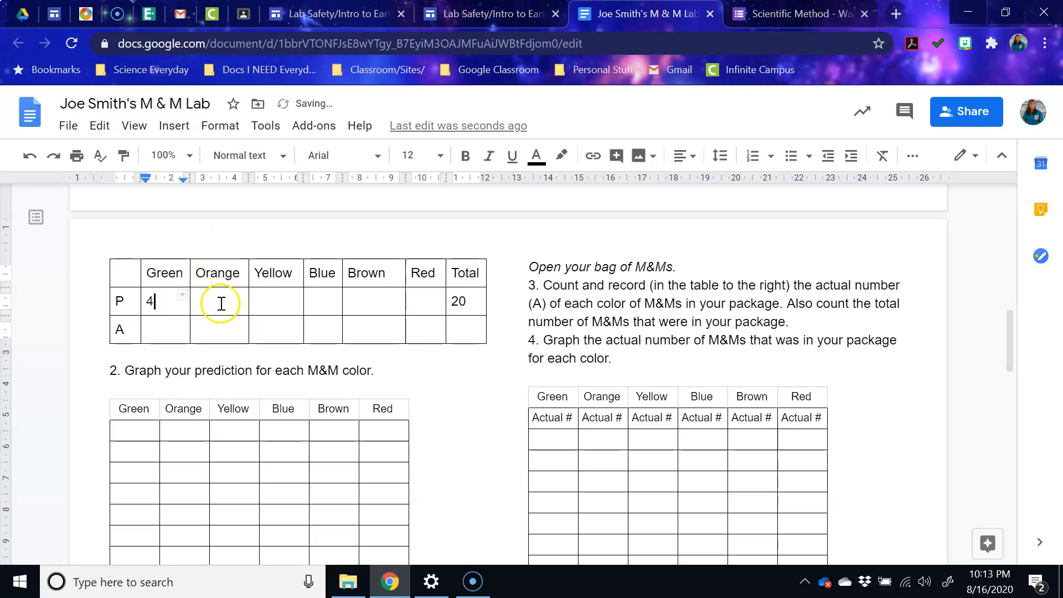
{"action": "left_click", "coordinate": [218, 303]}
{"action": "type", "text": "3"}
{"action": "left_click", "coordinate": [273, 299]}
{"action": "type", "text": "1"}
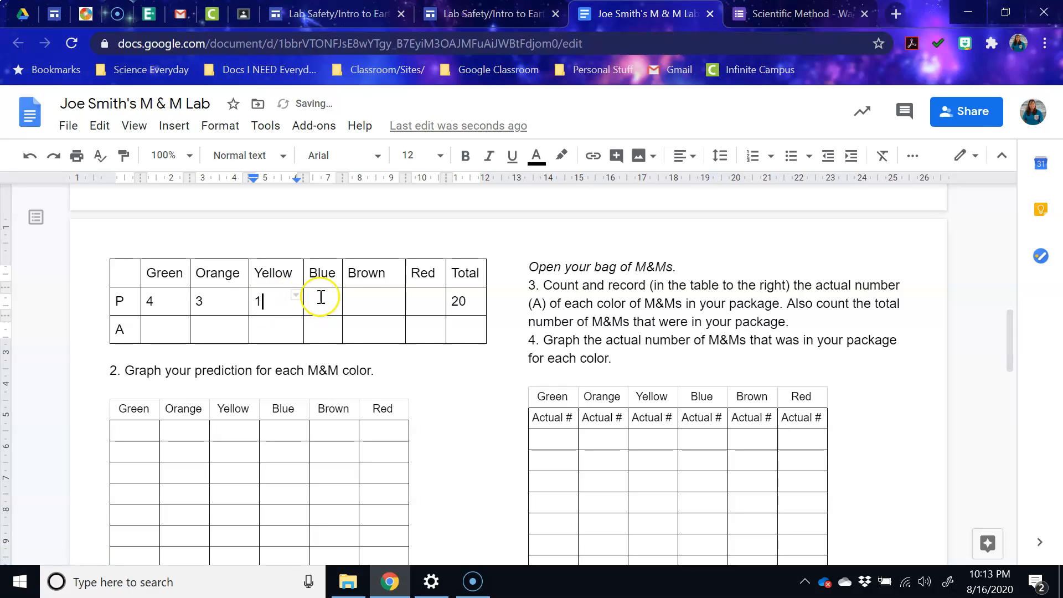
{"action": "left_click", "coordinate": [378, 306]}
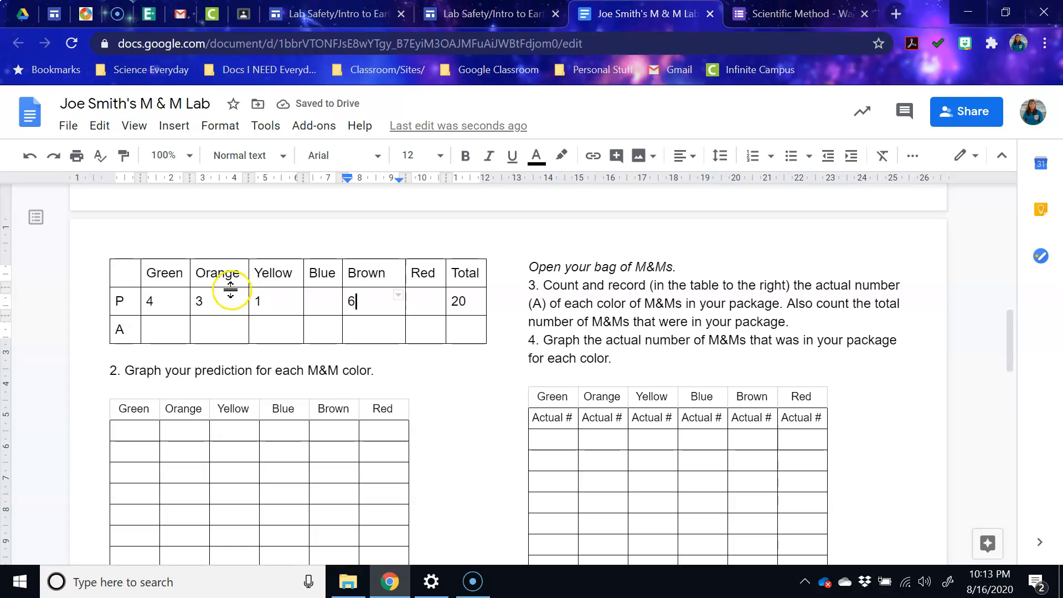
{"action": "left_click", "coordinate": [310, 303]}
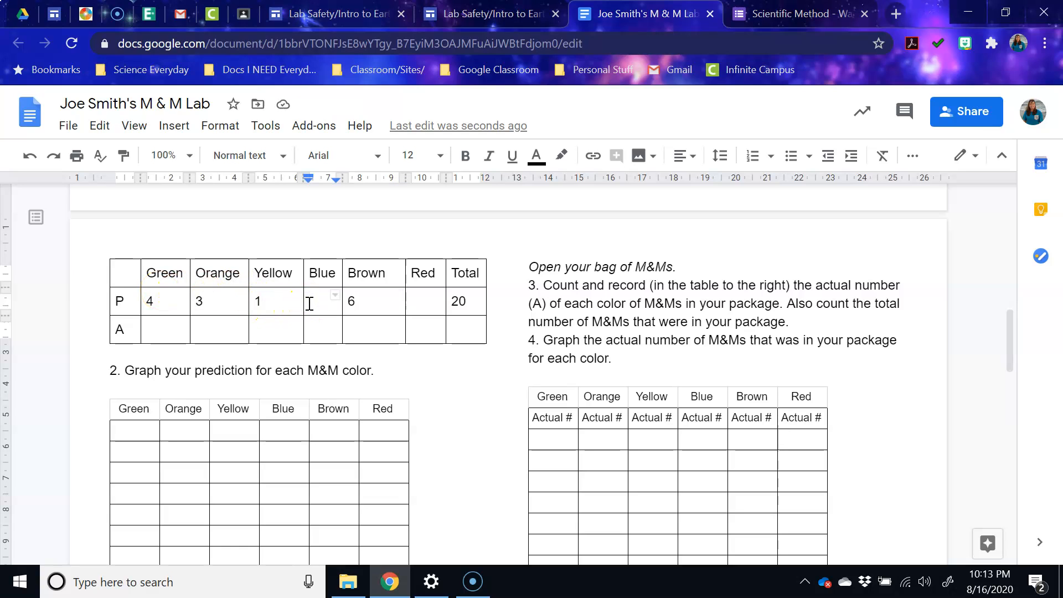
{"action": "type", "text": "5"}
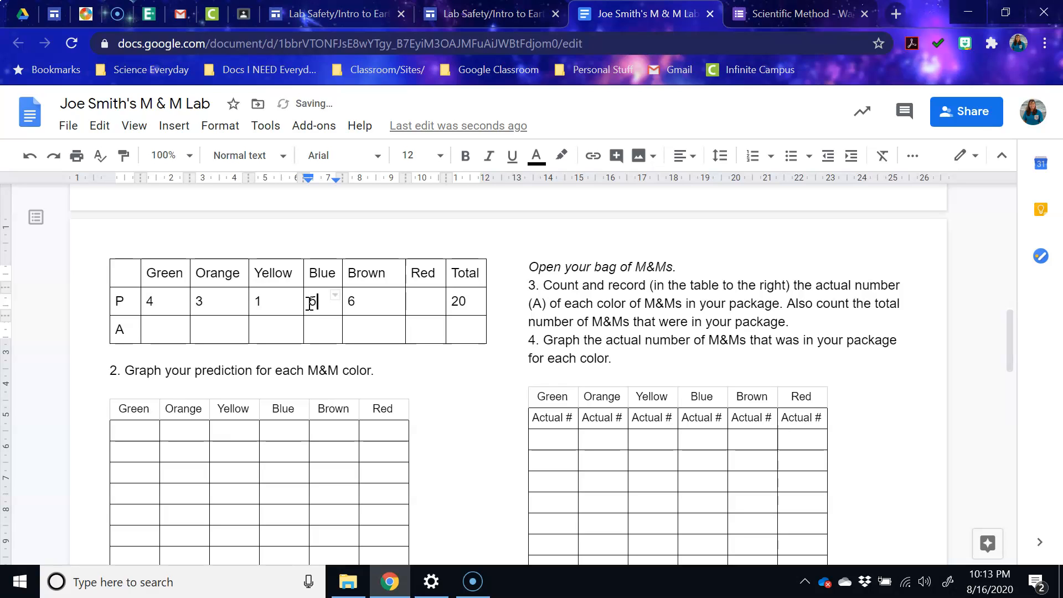
{"action": "left_click", "coordinate": [416, 302]}
- Enter 1 for predicted Red, then colour the four bottom Green graph cells green
{"action": "type", "text": "1"}
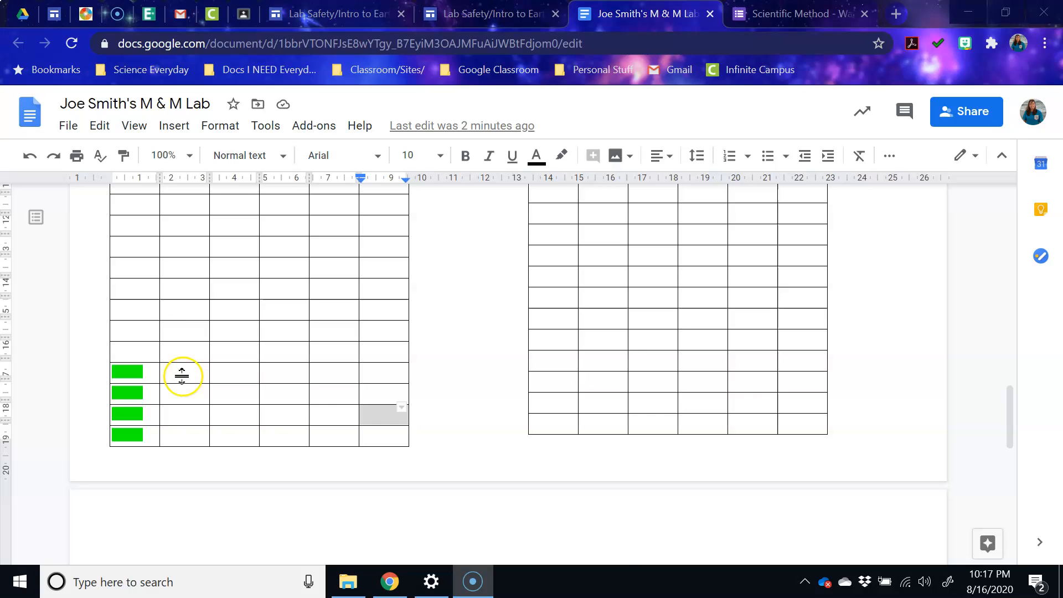
{"action": "scroll", "coordinate": [180, 365], "scroll_direction": "up", "scroll_amount": 5}
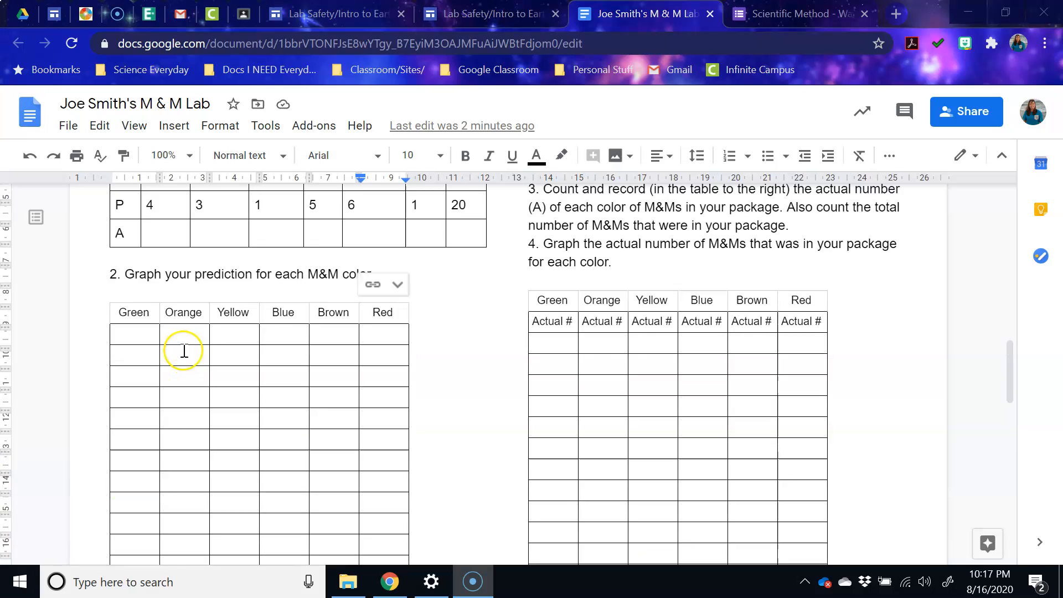
{"action": "scroll", "coordinate": [183, 334], "scroll_direction": "up", "scroll_amount": 1}
{"action": "scroll", "coordinate": [166, 371], "scroll_direction": "down", "scroll_amount": 6}
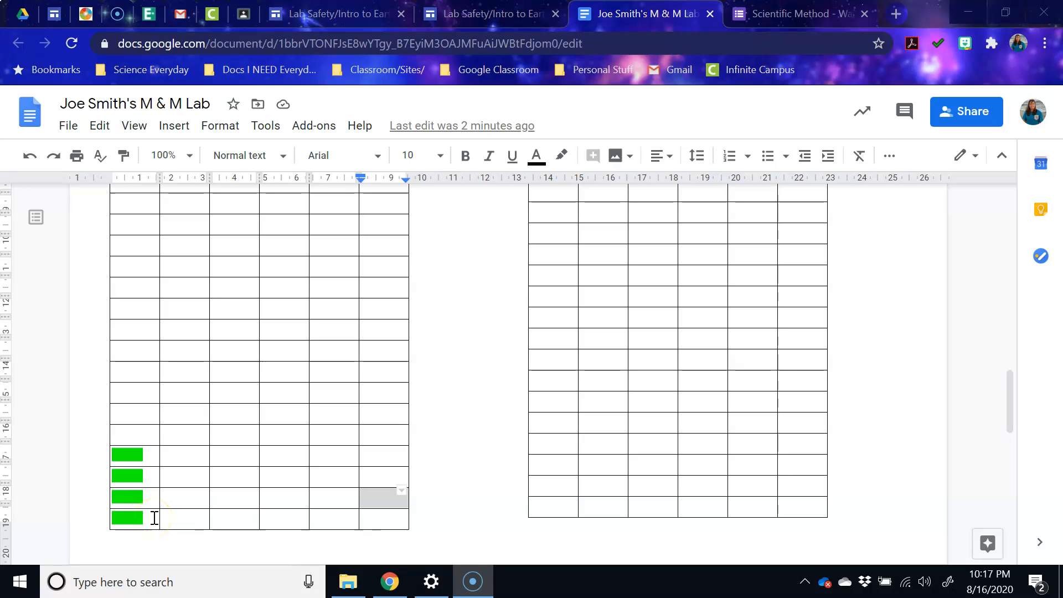
{"action": "left_click_drag", "start_coordinate": [145, 515], "coordinate": [110, 456]}
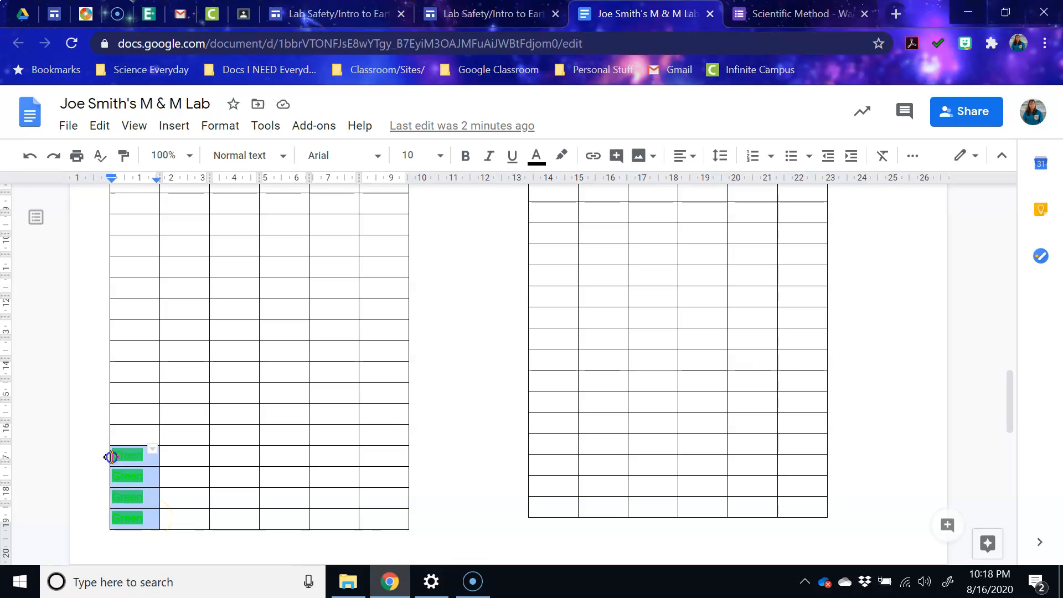
{"action": "left_click", "coordinate": [562, 155]}
{"action": "left_click", "coordinate": [536, 155]}
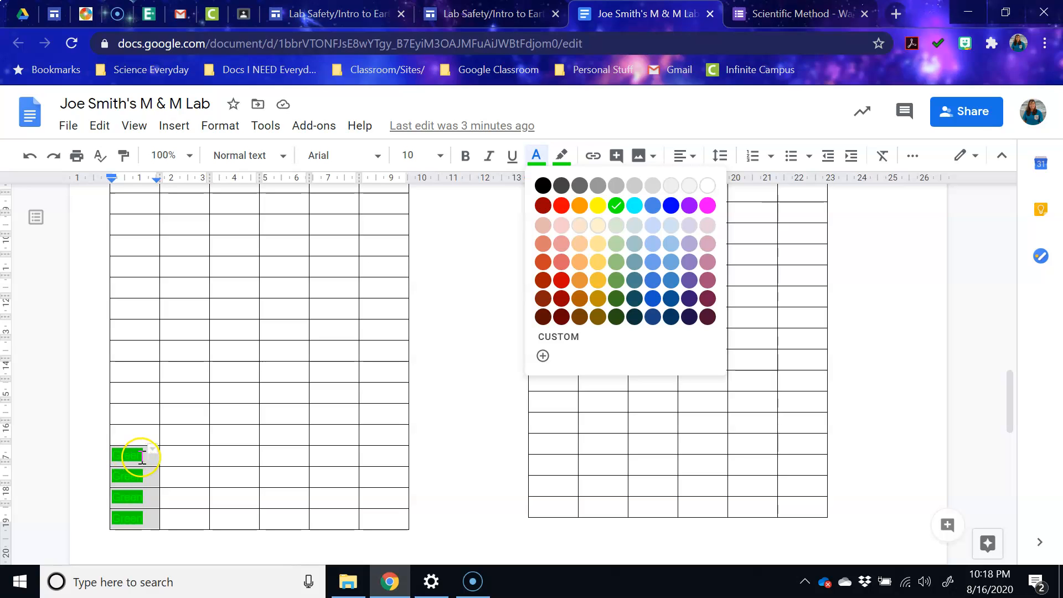
{"action": "left_click", "coordinate": [450, 441]}
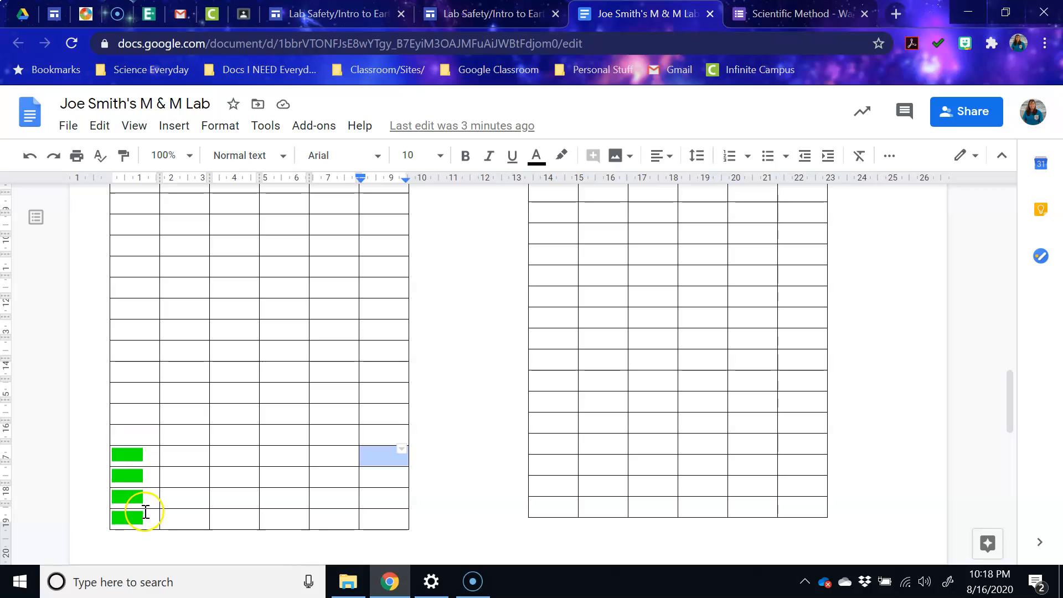
- Tidy the word Green in the green cells, removing an extra line and a spelling suggestion
{"action": "left_click", "coordinate": [141, 459]}
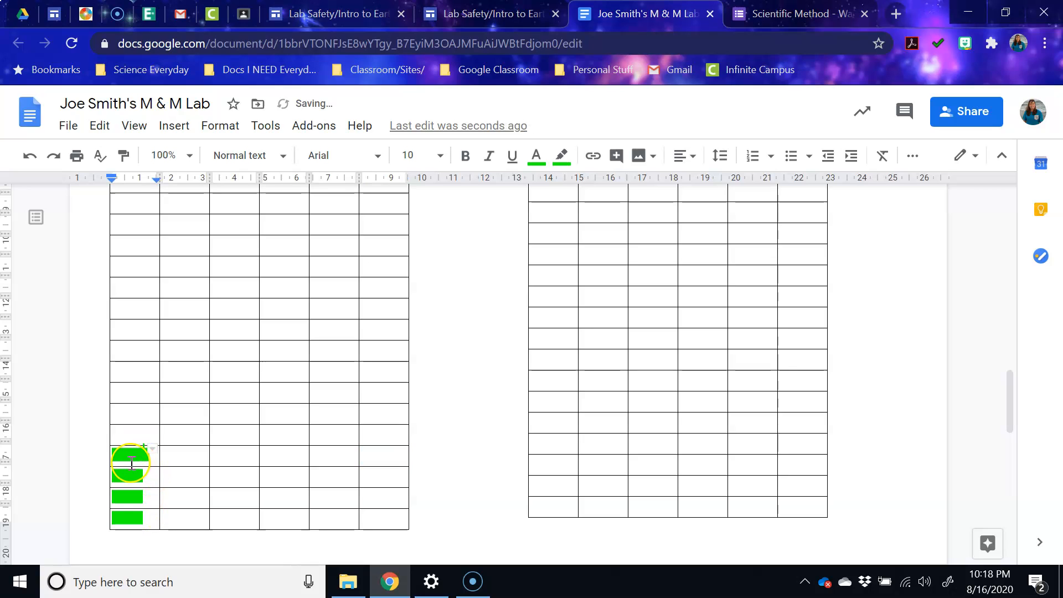
{"action": "key", "text": "Return"}
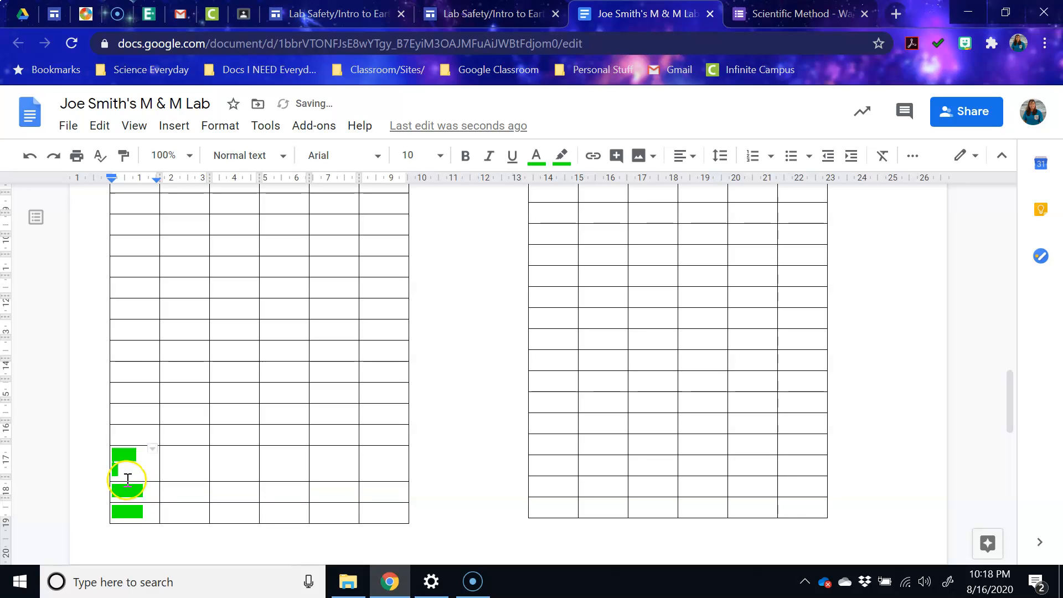
{"action": "key", "text": "BackSpace"}
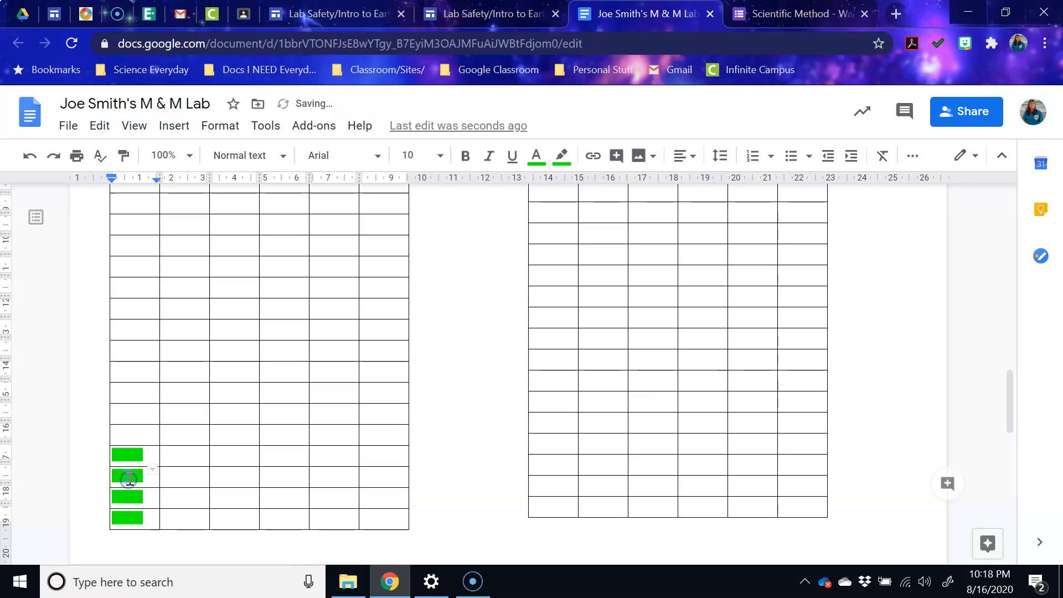
{"action": "left_click", "coordinate": [126, 494]}
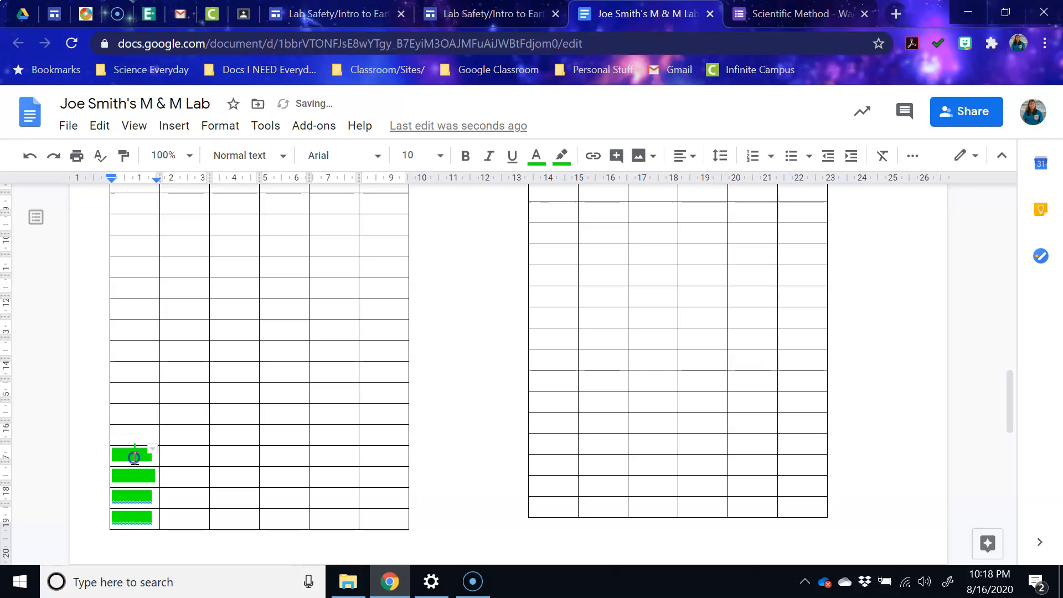
{"action": "left_click", "coordinate": [128, 494]}
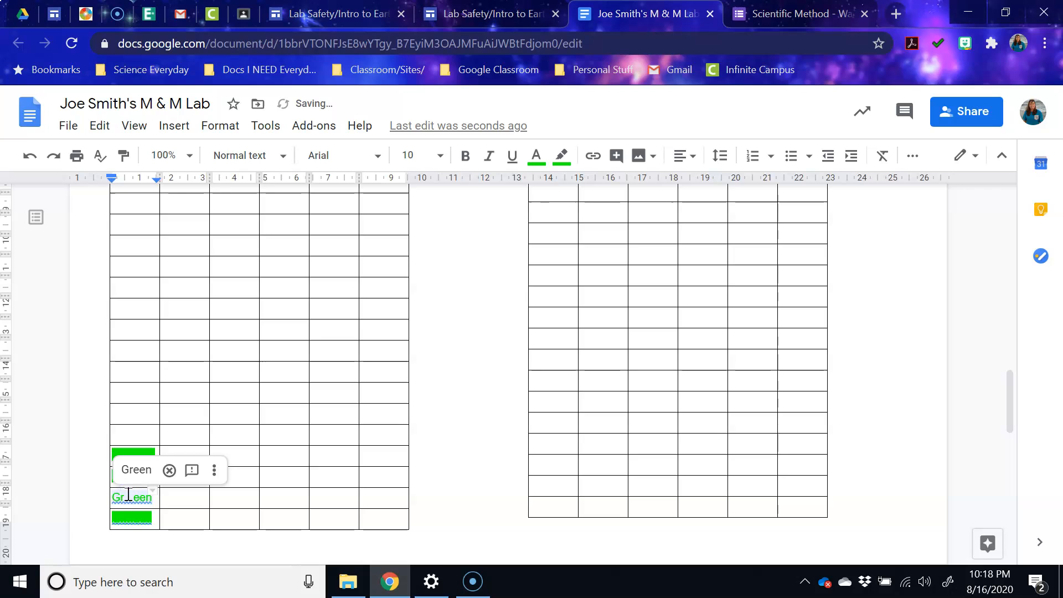
{"action": "left_click", "coordinate": [140, 520]}
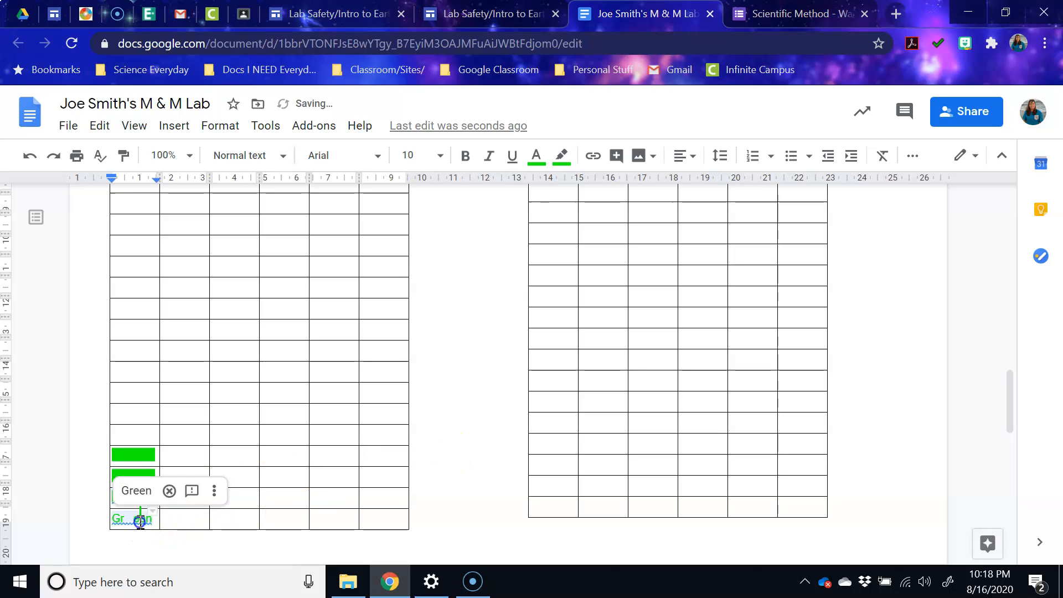
{"action": "left_click", "coordinate": [462, 474]}
{"action": "scroll", "coordinate": [207, 500], "scroll_direction": "down", "scroll_amount": 1}
{"action": "scroll", "coordinate": [207, 499], "scroll_direction": "down", "scroll_amount": 3}
{"action": "scroll", "coordinate": [203, 505], "scroll_direction": "up", "scroll_amount": 10}
{"action": "scroll", "coordinate": [205, 498], "scroll_direction": "up", "scroll_amount": 2}
{"action": "scroll", "coordinate": [207, 491], "scroll_direction": "down", "scroll_amount": 4}
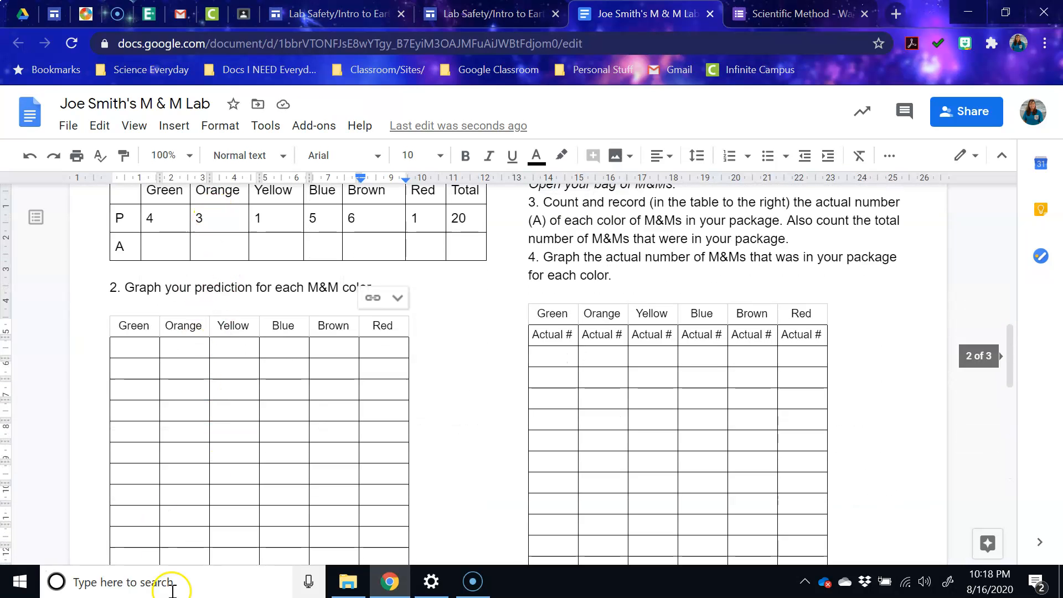
{"action": "scroll", "coordinate": [173, 504], "scroll_direction": "down", "scroll_amount": 6}
- Give the bottom three Orange graph cells orange highlight and orange text
{"action": "left_click_drag", "start_coordinate": [180, 442], "coordinate": [182, 450]}
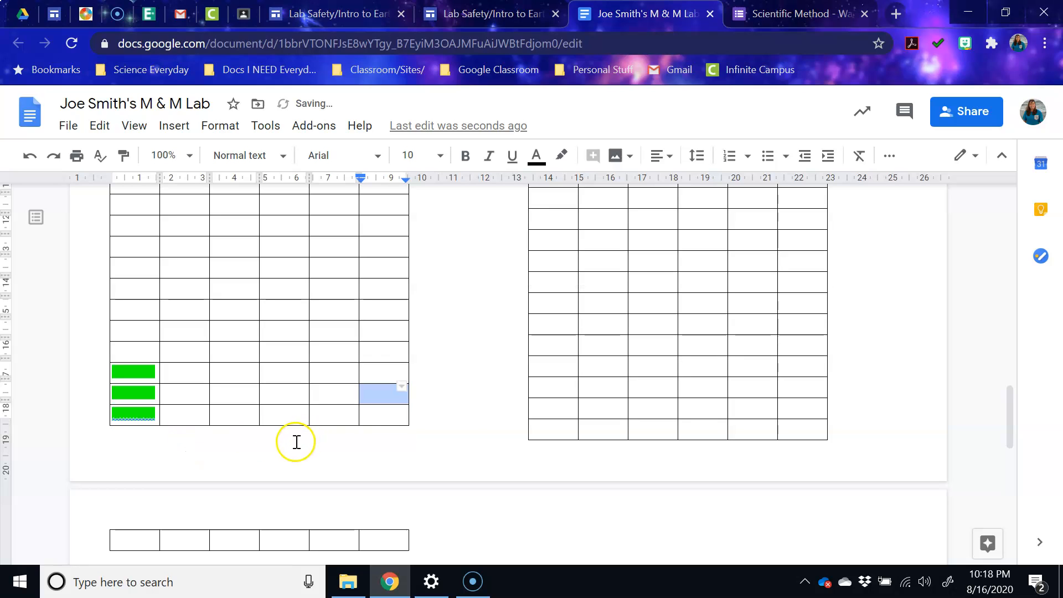
{"action": "left_click", "coordinate": [461, 420]}
{"action": "left_click_drag", "start_coordinate": [197, 432], "coordinate": [190, 393]}
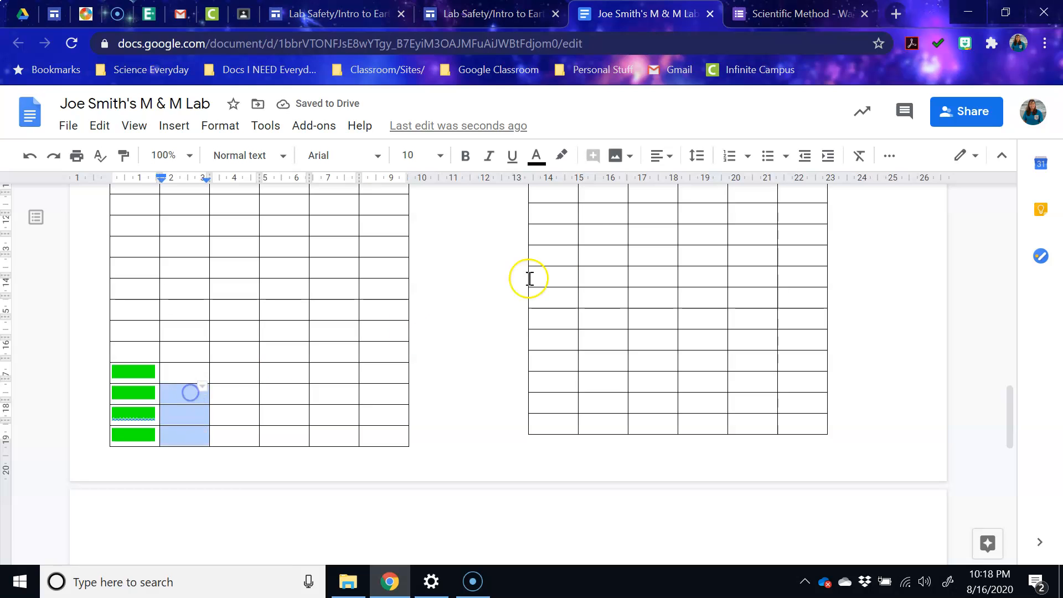
{"action": "left_click", "coordinate": [561, 156]}
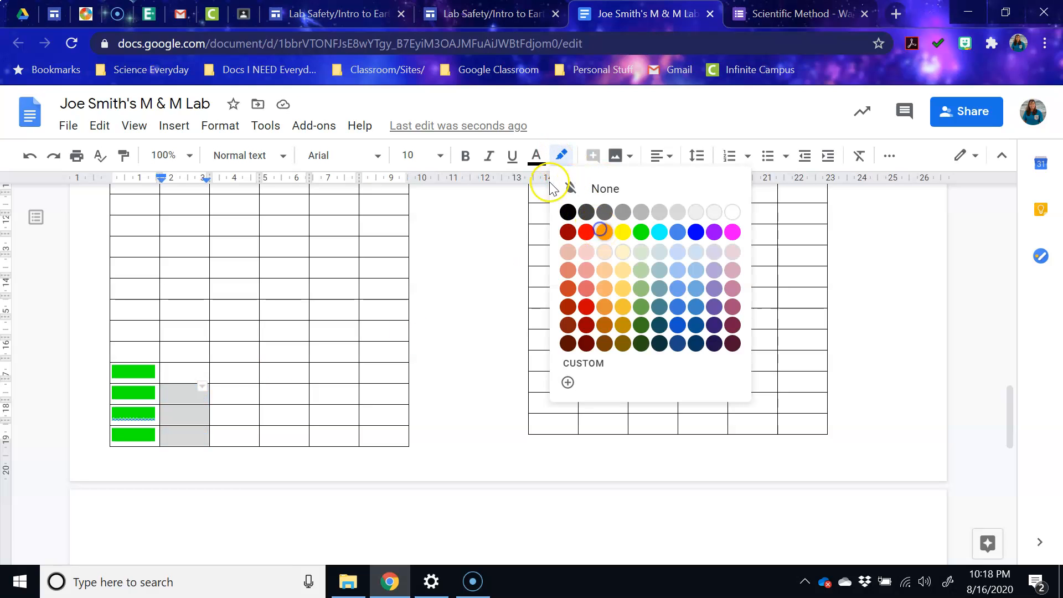
{"action": "left_click", "coordinate": [536, 155]}
{"action": "left_click", "coordinate": [579, 208]}
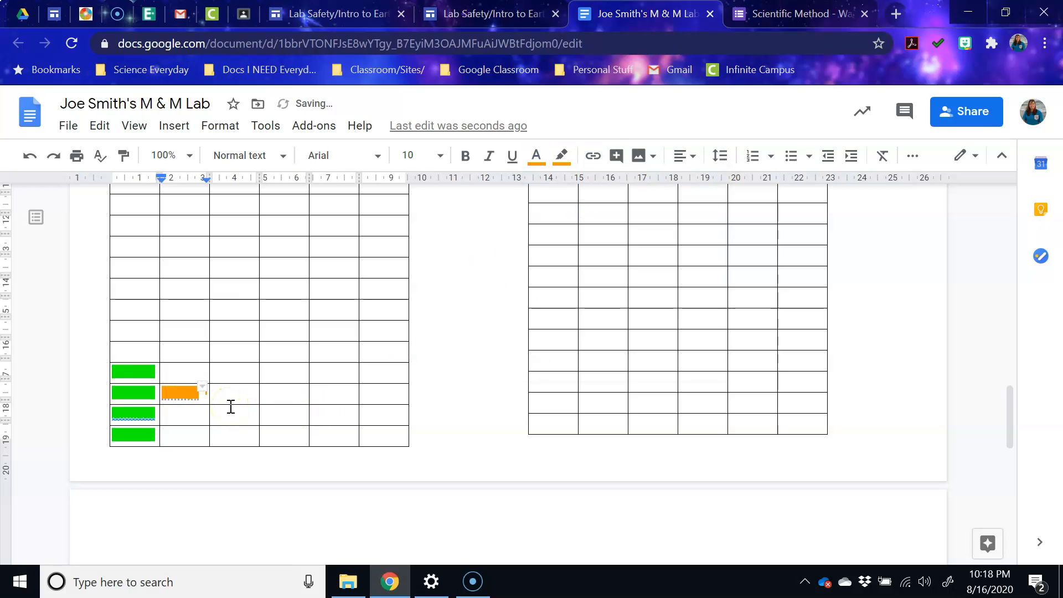
- Fix the word Orange in the bottom orange cell and deselect the orange bars
{"action": "left_click", "coordinate": [176, 395]}
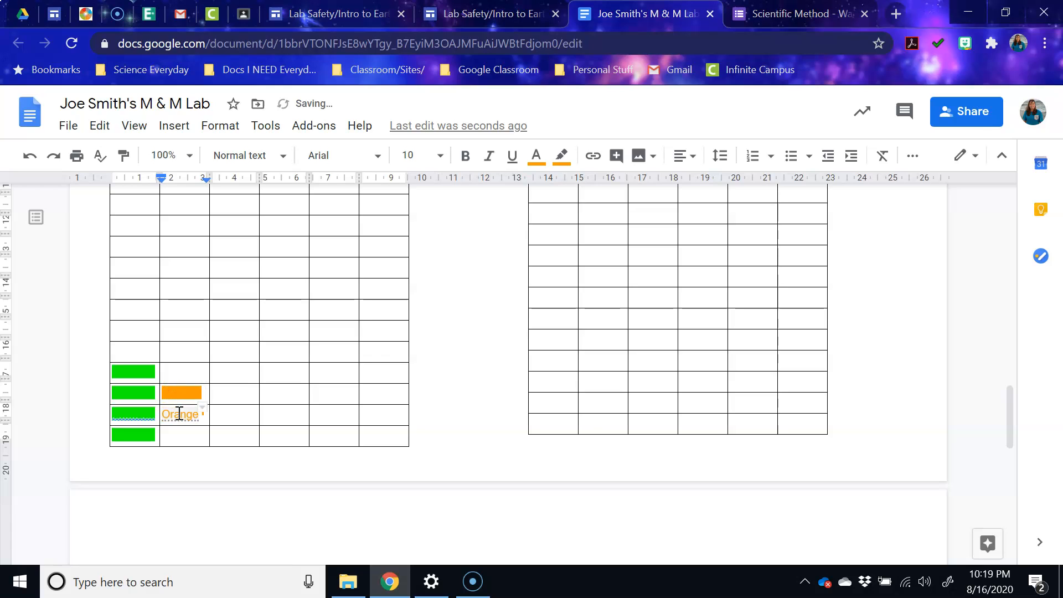
{"action": "left_click", "coordinate": [179, 414]}
{"action": "left_click", "coordinate": [176, 438]}
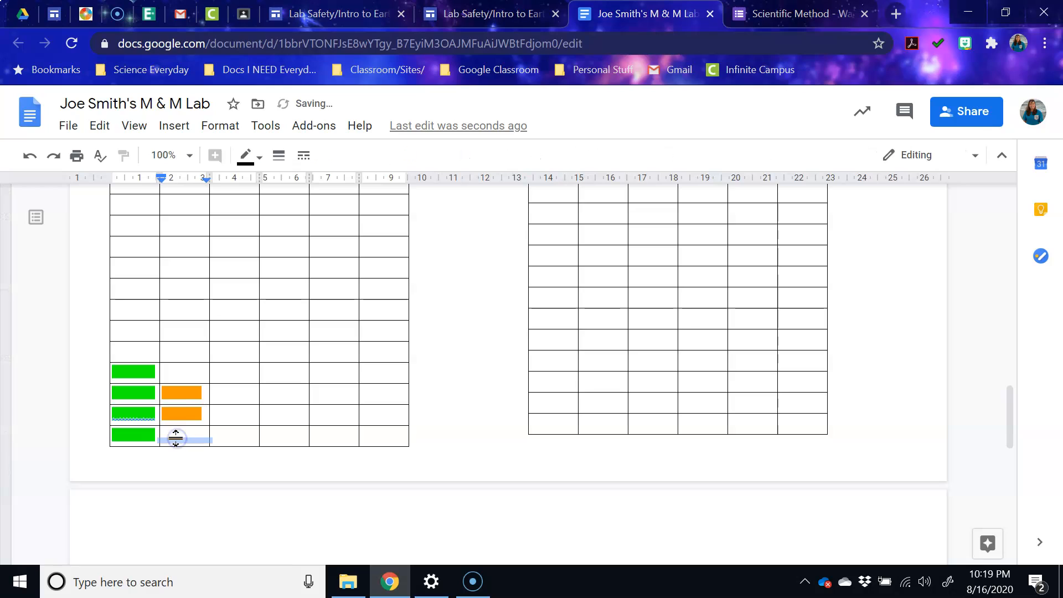
{"action": "left_click", "coordinate": [180, 434]}
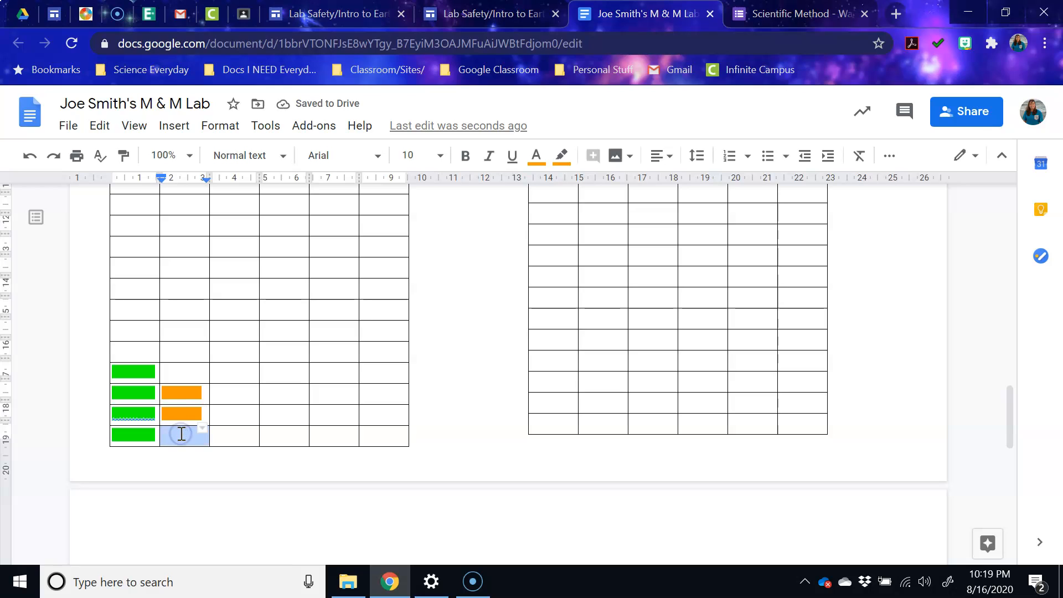
{"action": "type", "text": "O"}
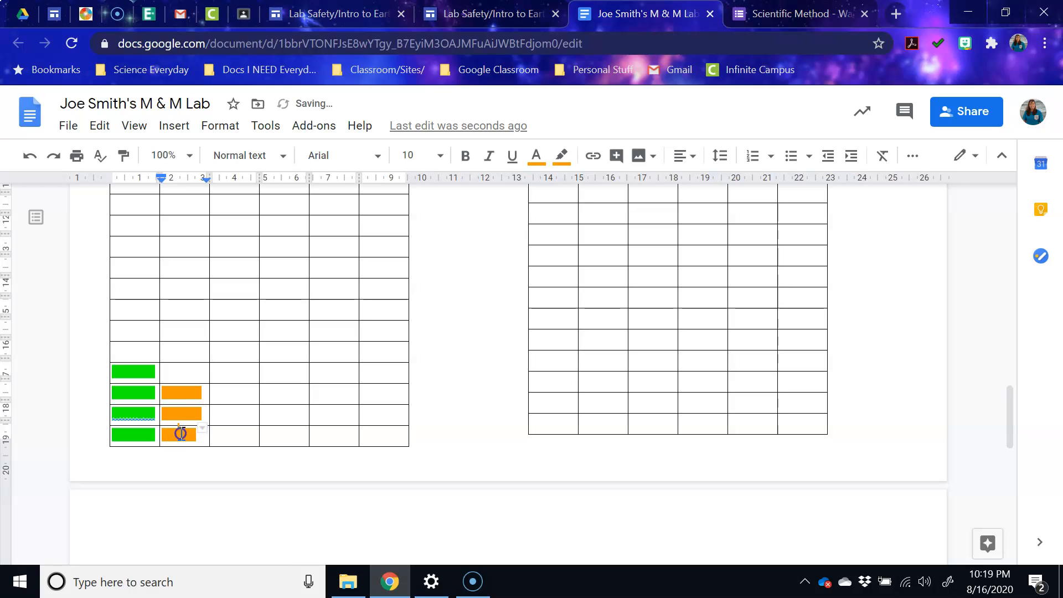
{"action": "left_click", "coordinate": [473, 371]}
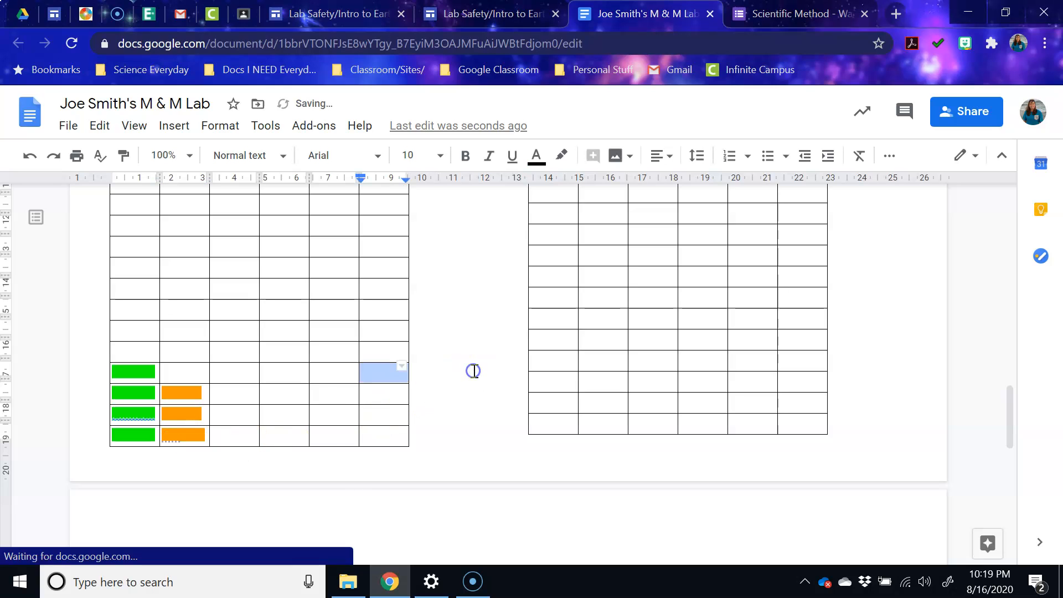
{"action": "left_click", "coordinate": [183, 416]}
{"action": "left_click", "coordinate": [178, 426]}
{"action": "left_click", "coordinate": [439, 375]}
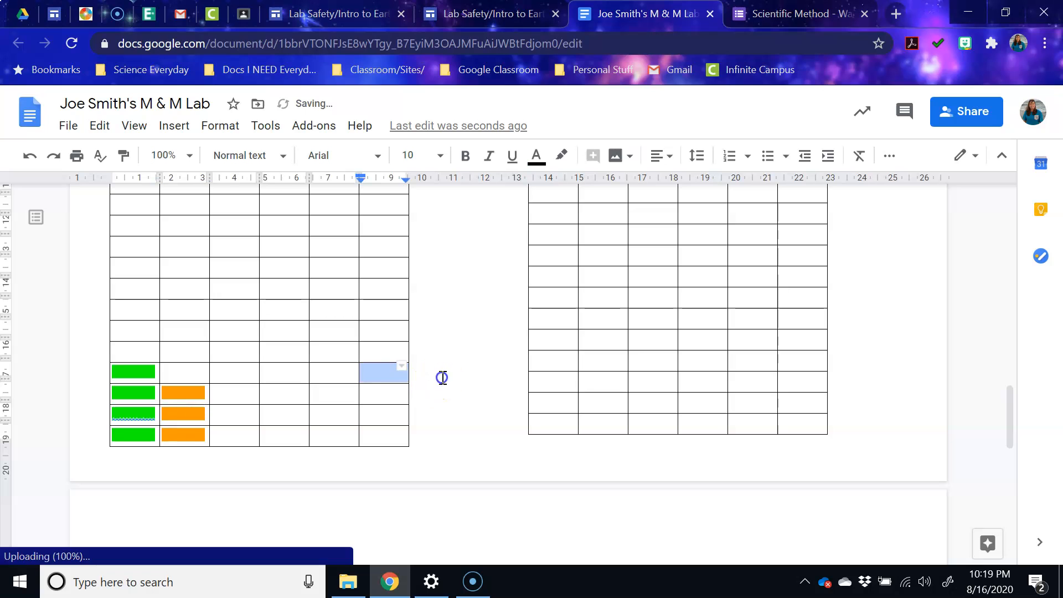
- Enter 24 as the actual total in the A row, then step across the A row cells
{"action": "left_click", "coordinate": [492, 326]}
{"action": "scroll", "coordinate": [492, 326], "scroll_direction": "up", "scroll_amount": 8}
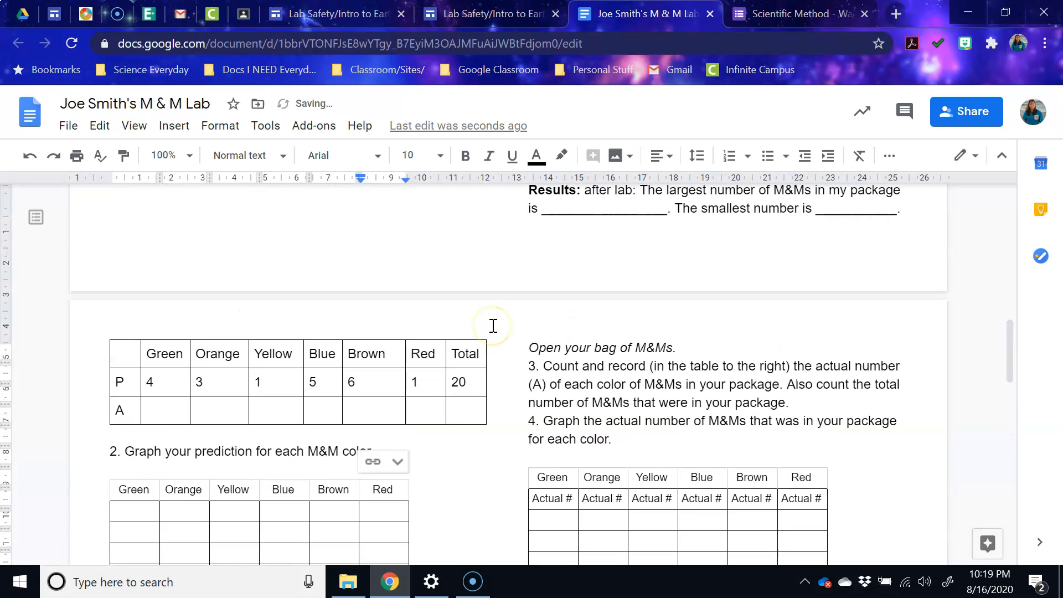
{"action": "scroll", "coordinate": [496, 327], "scroll_direction": "down", "scroll_amount": 2}
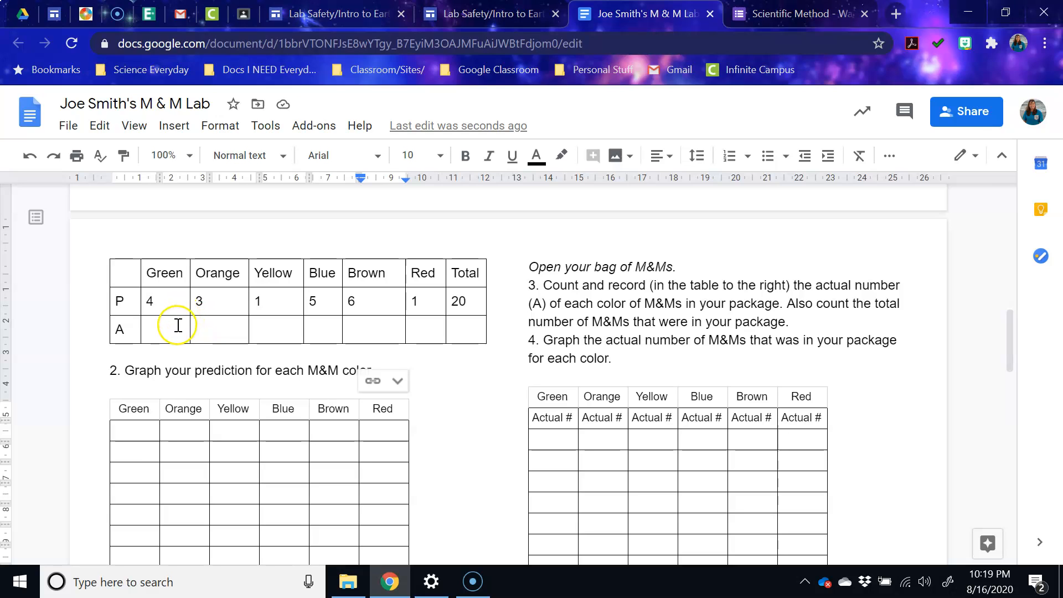
{"action": "left_click", "coordinate": [464, 331]}
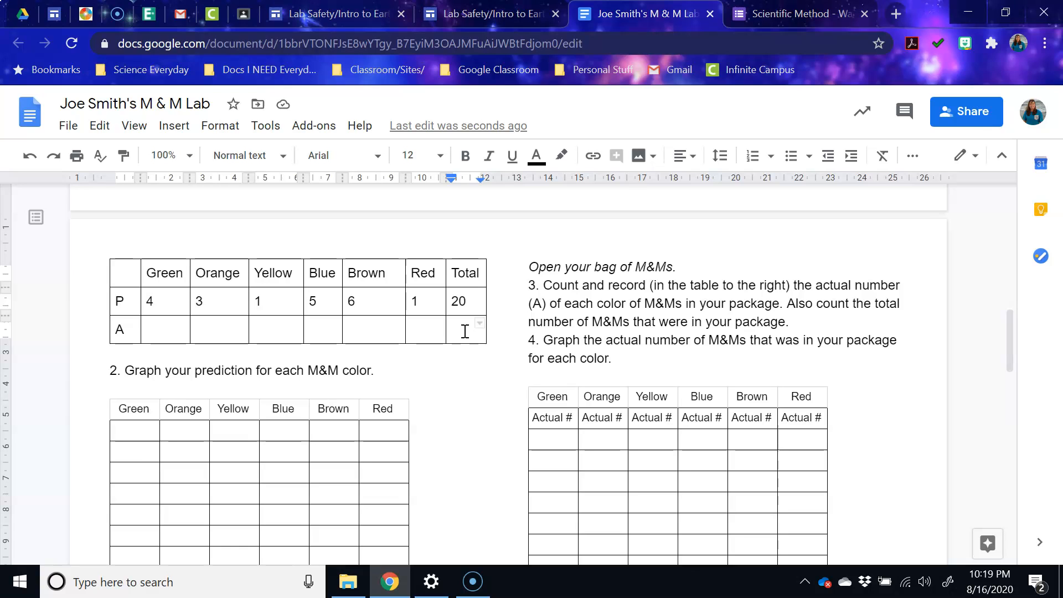
{"action": "left_click", "coordinate": [171, 330]}
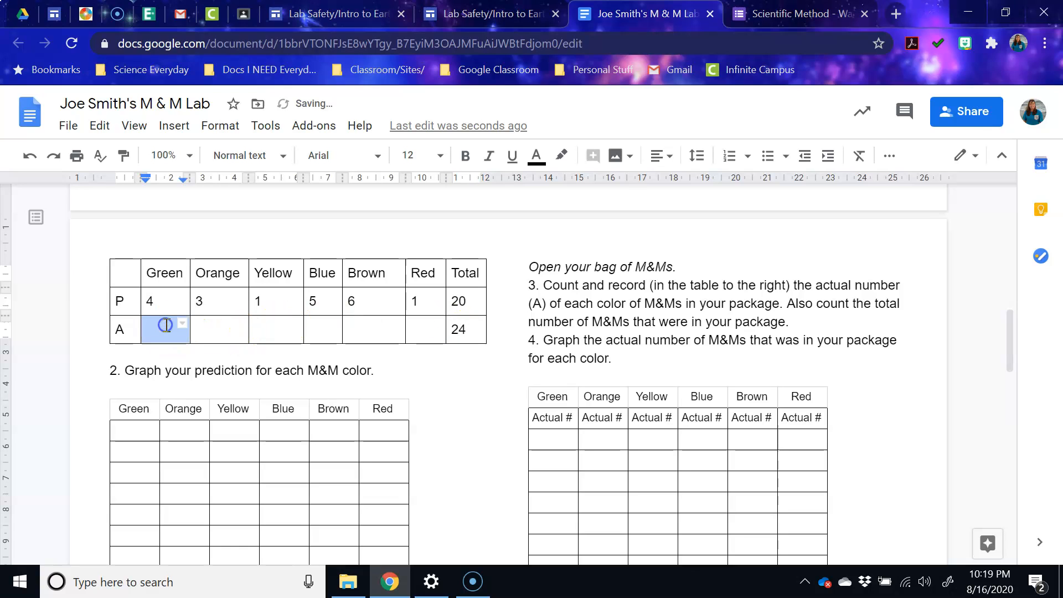
{"action": "left_click", "coordinate": [241, 329]}
{"action": "left_click", "coordinate": [284, 331]}
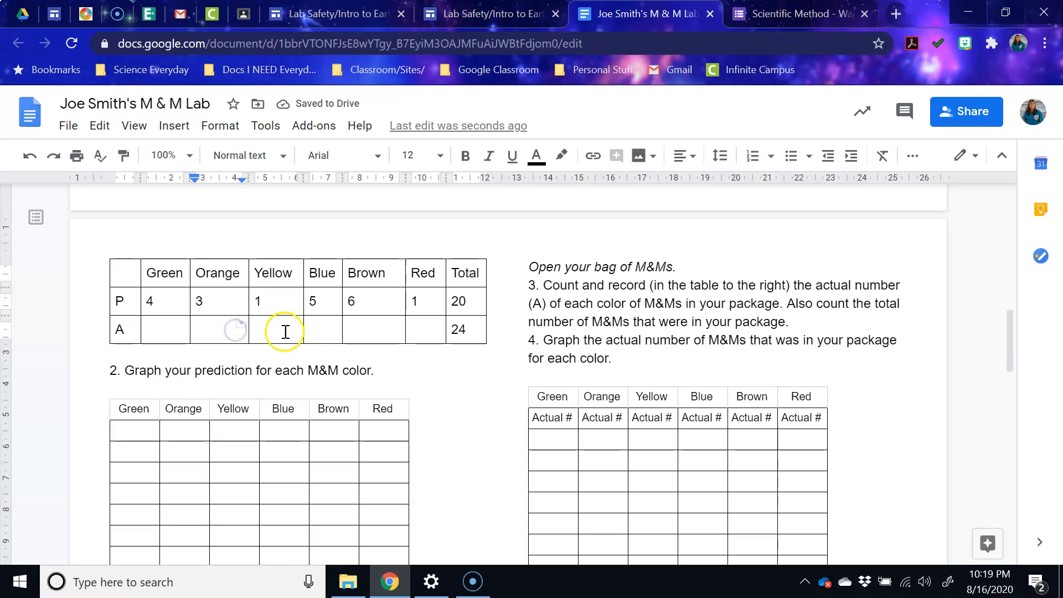
{"action": "left_click", "coordinate": [314, 333]}
{"action": "left_click", "coordinate": [363, 334]}
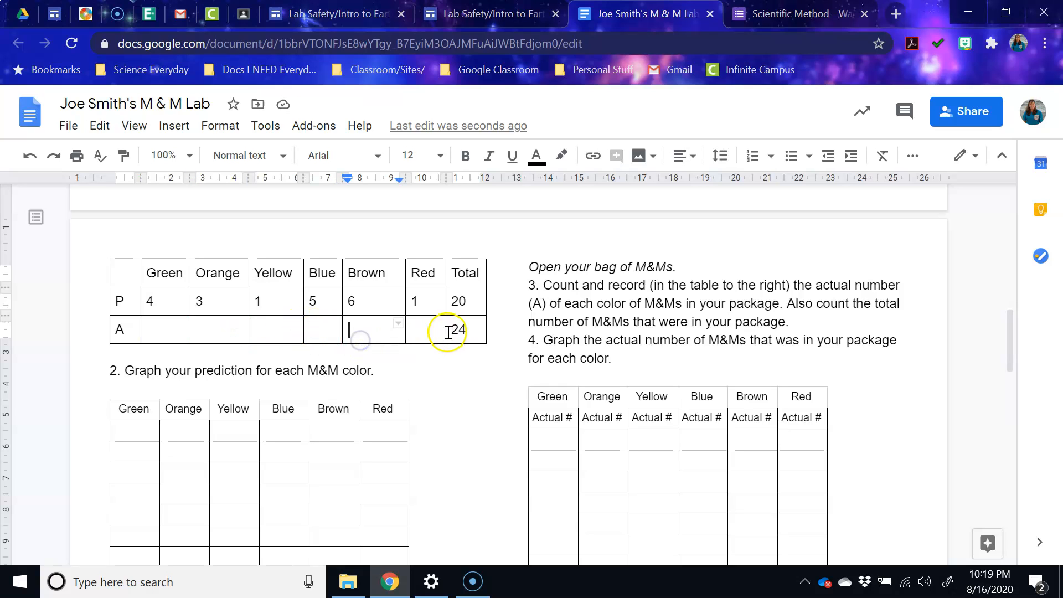
{"action": "left_click", "coordinate": [424, 331]}
{"action": "scroll", "coordinate": [719, 416], "scroll_direction": "down", "scroll_amount": 6}
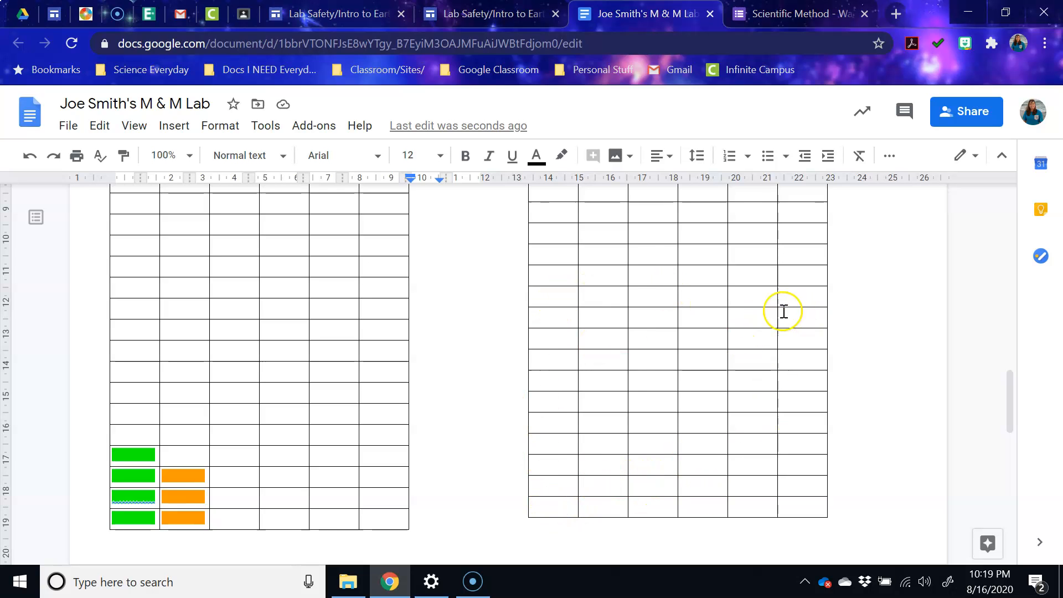
{"action": "scroll", "coordinate": [738, 328], "scroll_direction": "up", "scroll_amount": 10}
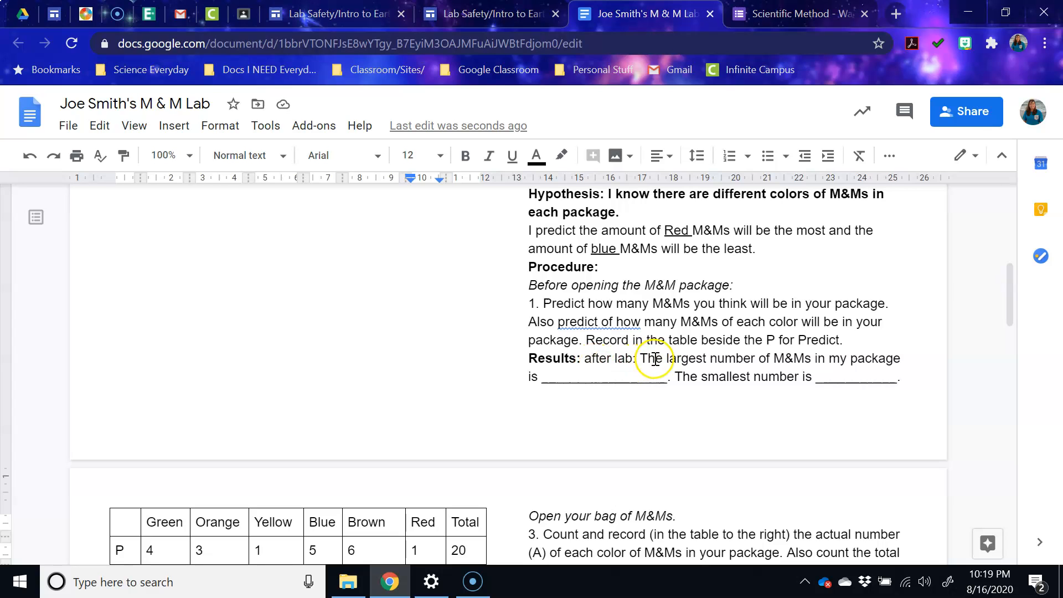
{"action": "left_click", "coordinate": [632, 379]}
{"action": "double_click", "coordinate": [584, 379]}
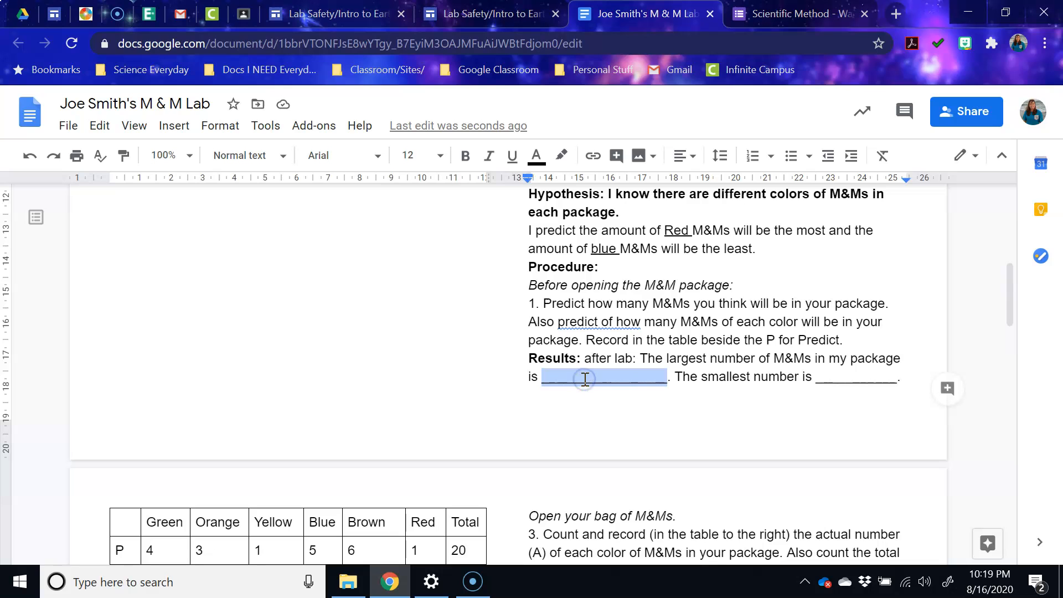
{"action": "scroll", "coordinate": [594, 386], "scroll_direction": "down", "scroll_amount": 6}
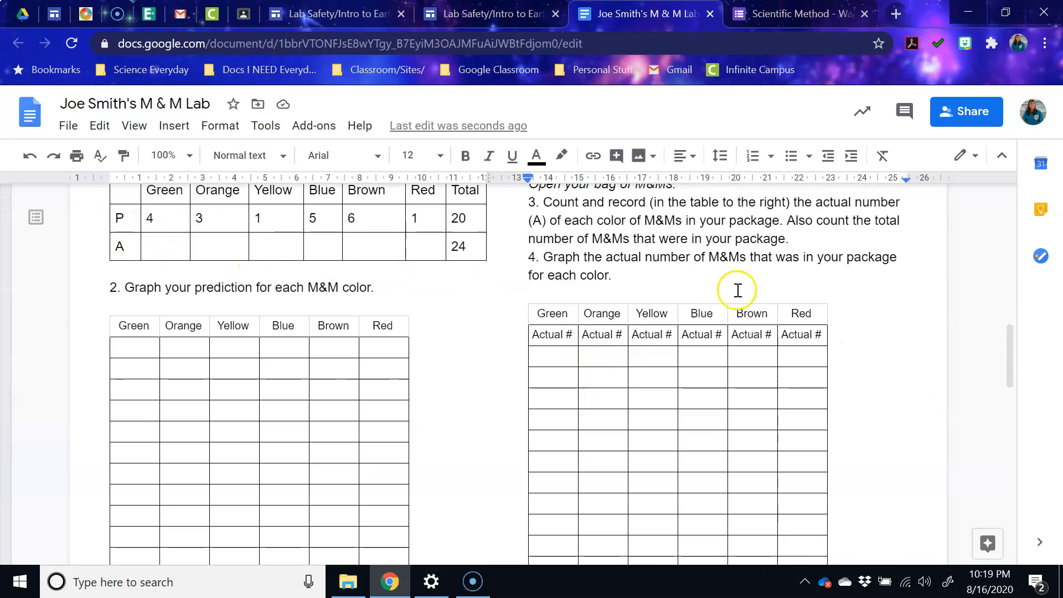
{"action": "scroll", "coordinate": [740, 289], "scroll_direction": "up", "scroll_amount": 6}
{"action": "scroll", "coordinate": [668, 378], "scroll_direction": "down", "scroll_amount": 5}
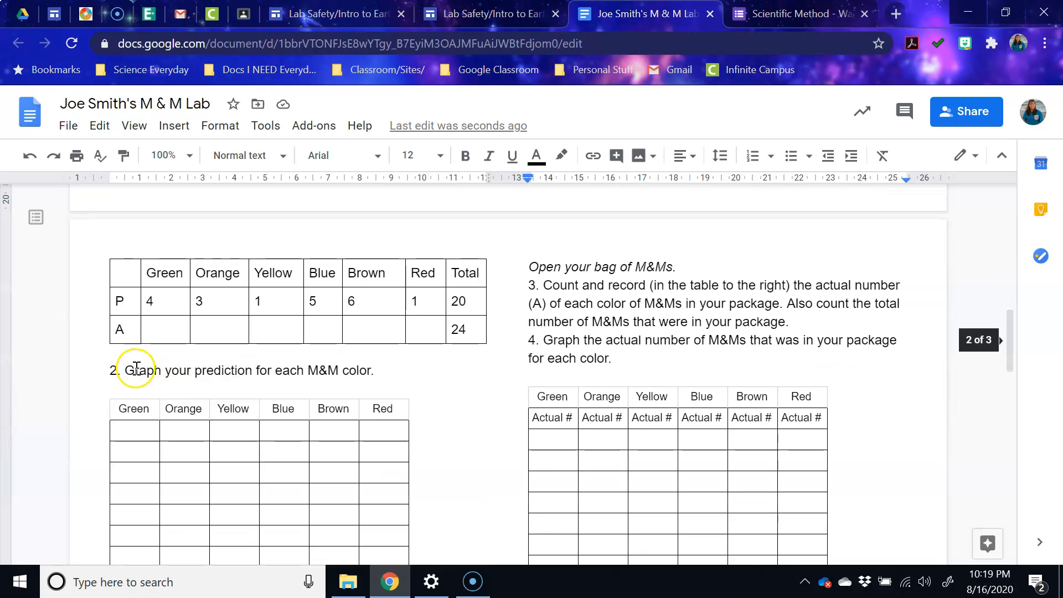
{"action": "scroll", "coordinate": [871, 313], "scroll_direction": "up", "scroll_amount": 3}
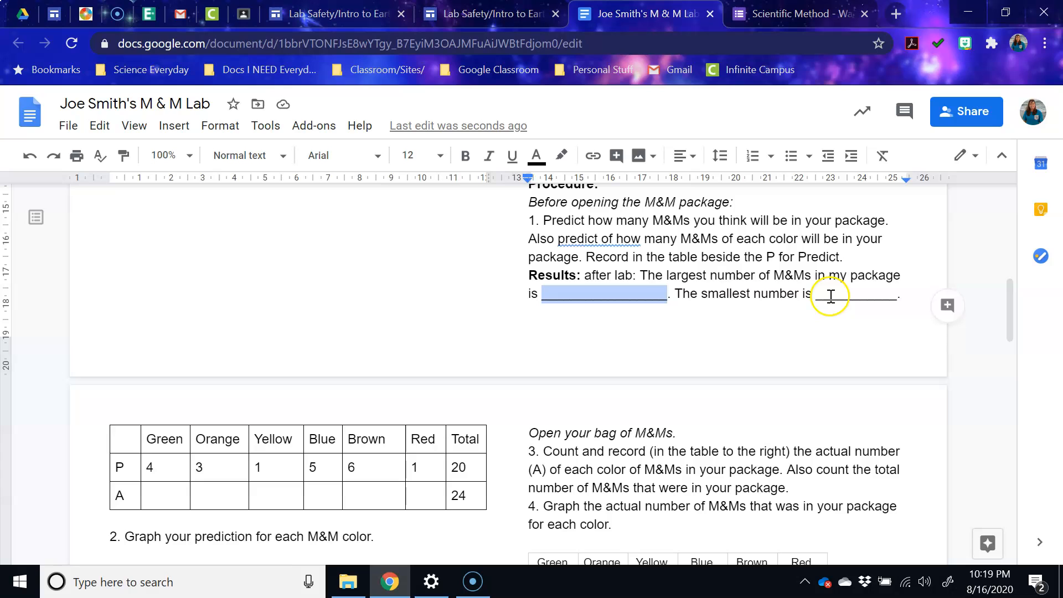
{"action": "scroll", "coordinate": [769, 365], "scroll_direction": "down", "scroll_amount": 5}
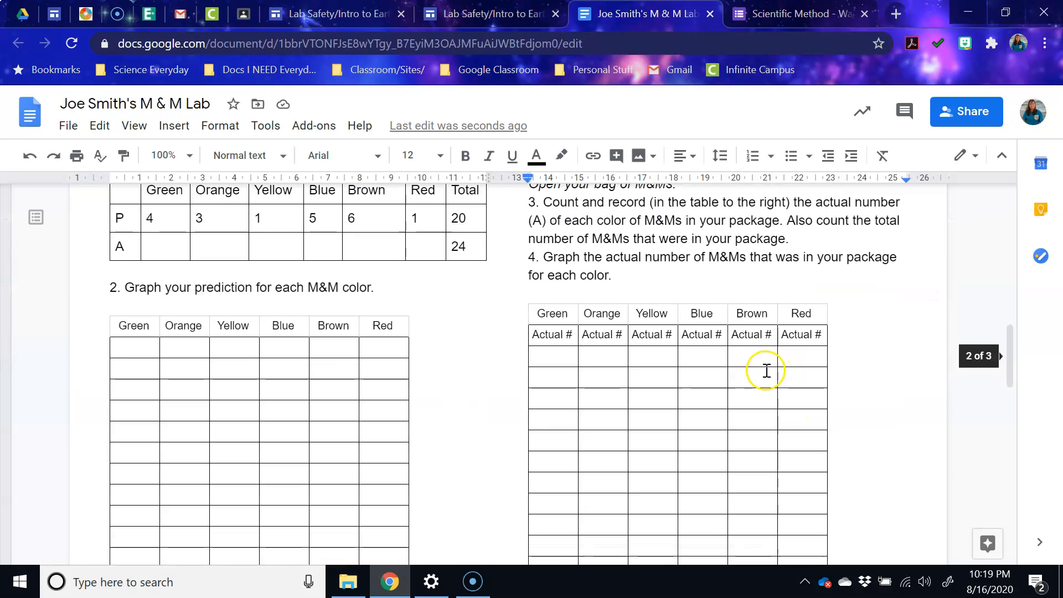
{"action": "scroll", "coordinate": [765, 370], "scroll_direction": "up", "scroll_amount": 6}
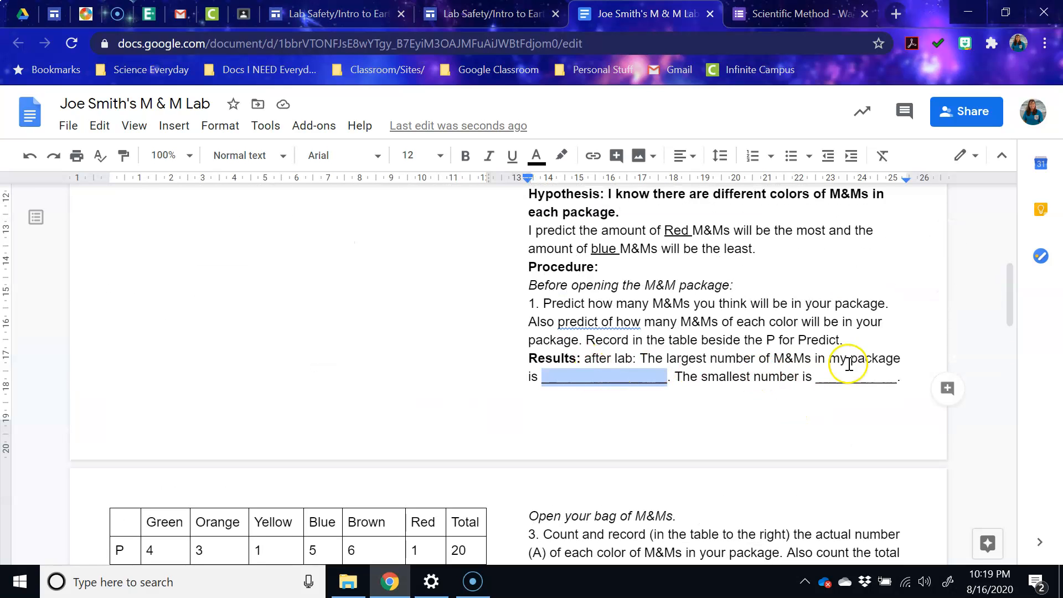
{"action": "scroll", "coordinate": [773, 429], "scroll_direction": "down", "scroll_amount": 6}
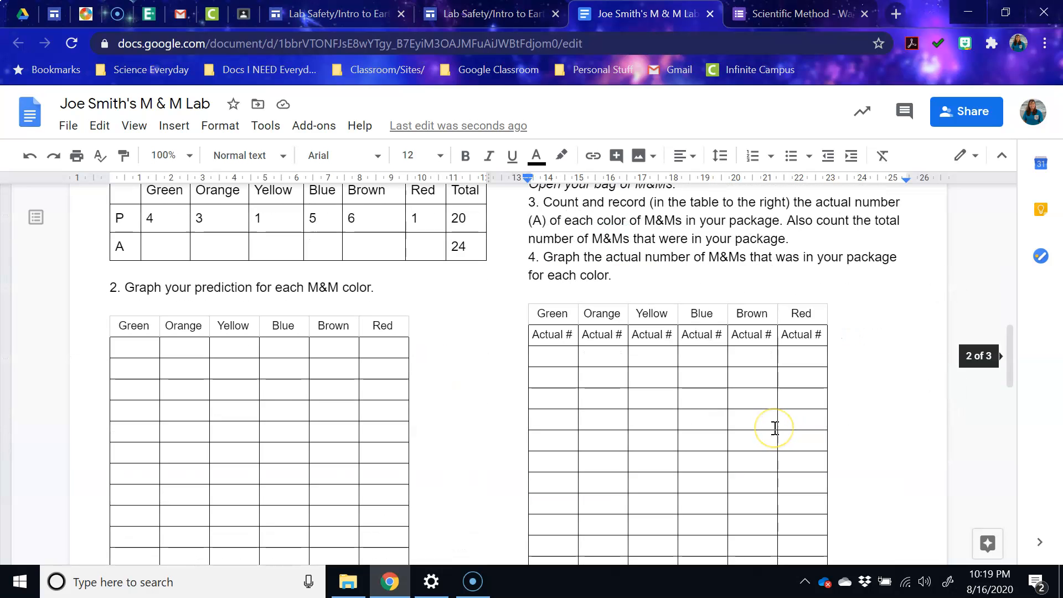
{"action": "scroll", "coordinate": [774, 427], "scroll_direction": "down", "scroll_amount": 6}
{"action": "scroll", "coordinate": [775, 428], "scroll_direction": "up", "scroll_amount": 7}
{"action": "left_click", "coordinate": [986, 107]}
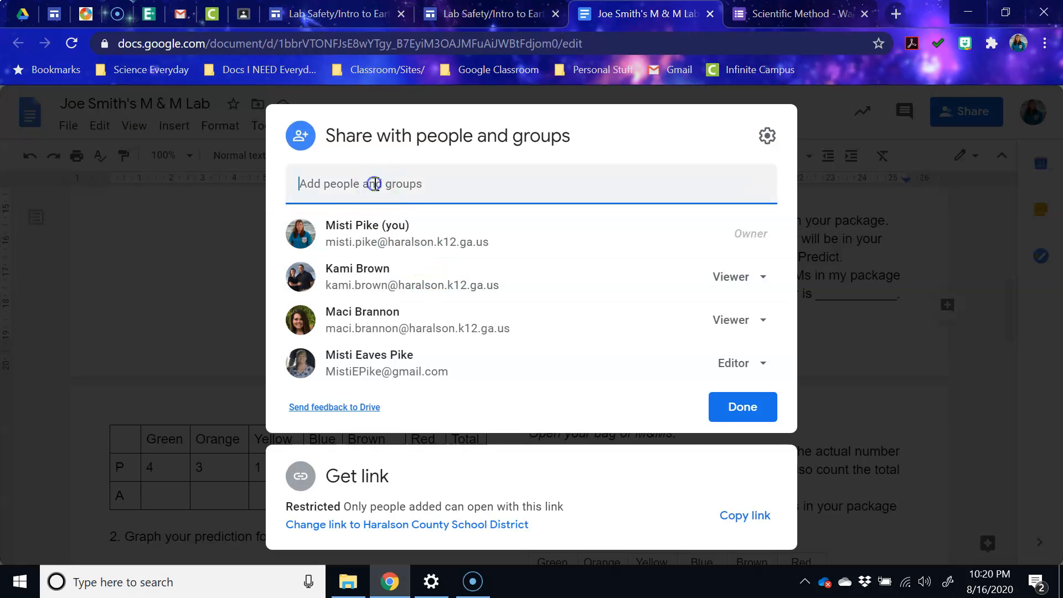
- Add the teacher's e-mail as an Editor in the Share dialog, then cancel without sending
{"action": "left_click", "coordinate": [657, 144]}
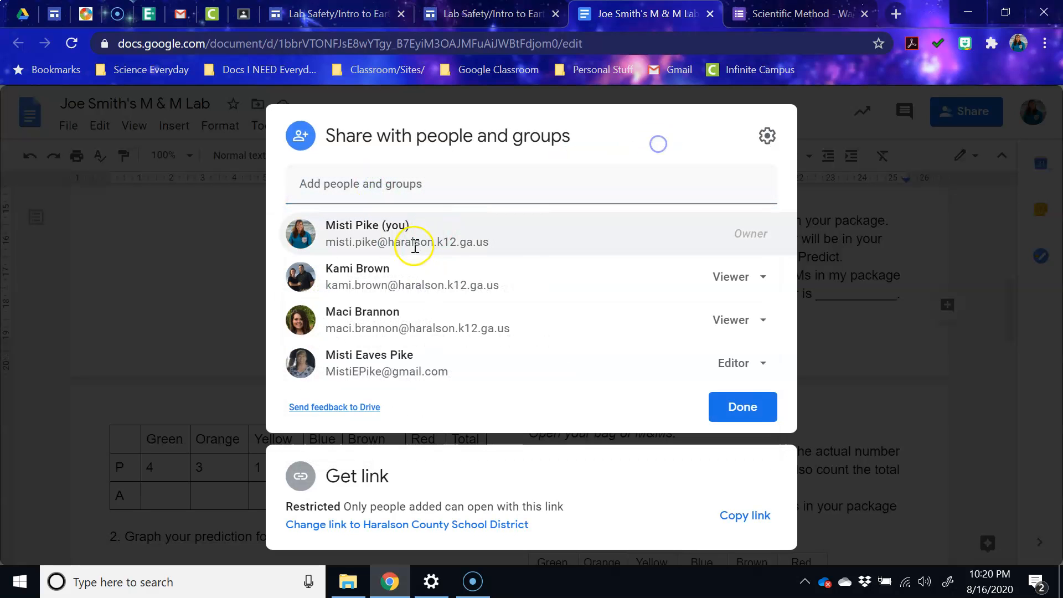
{"action": "mouse_move", "coordinate": [411, 245]}
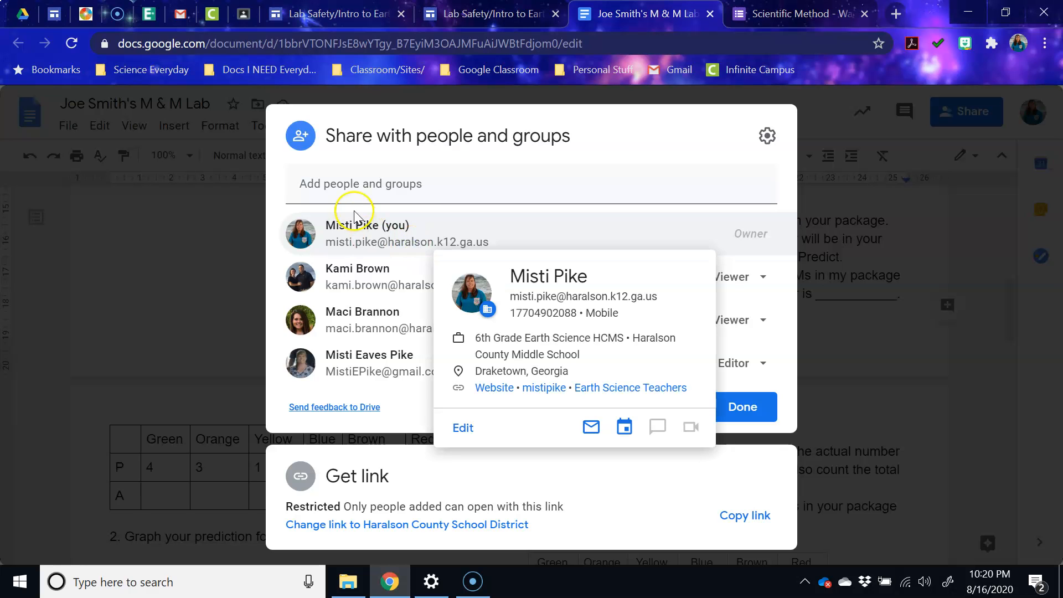
{"action": "left_click", "coordinate": [346, 186]}
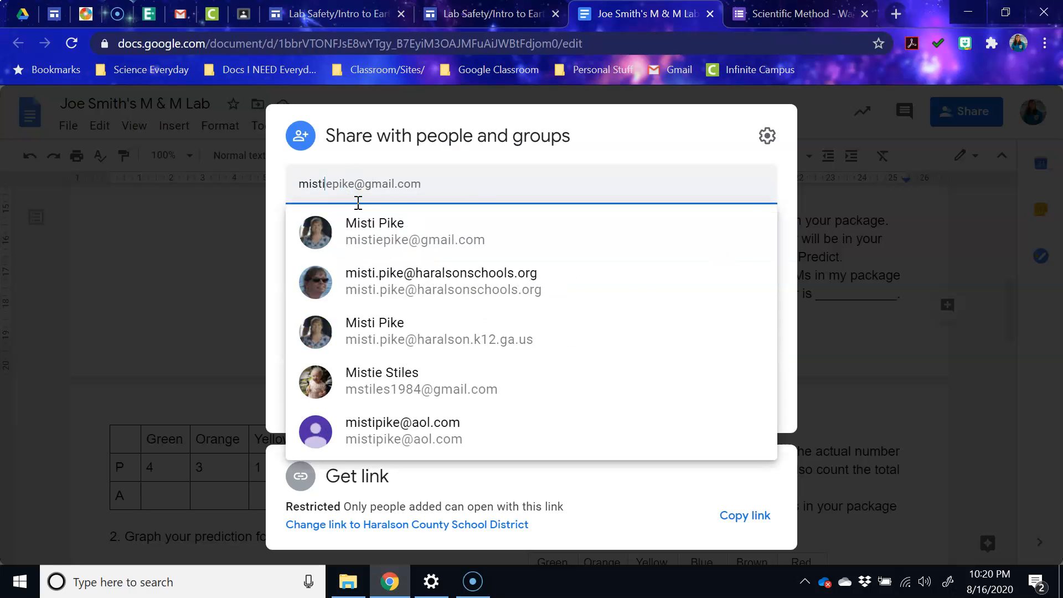
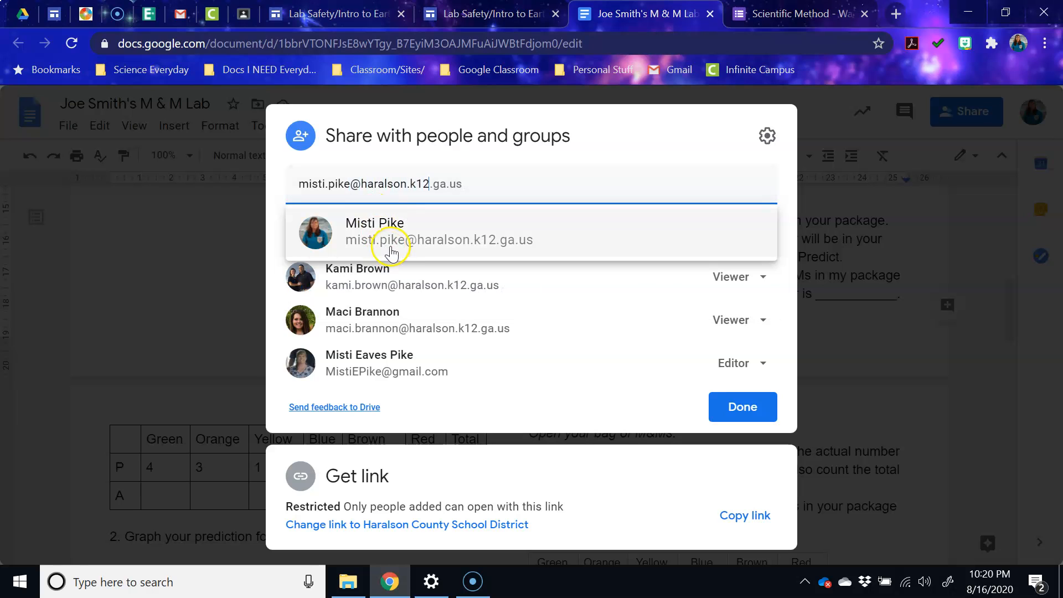
{"action": "left_click", "coordinate": [391, 248]}
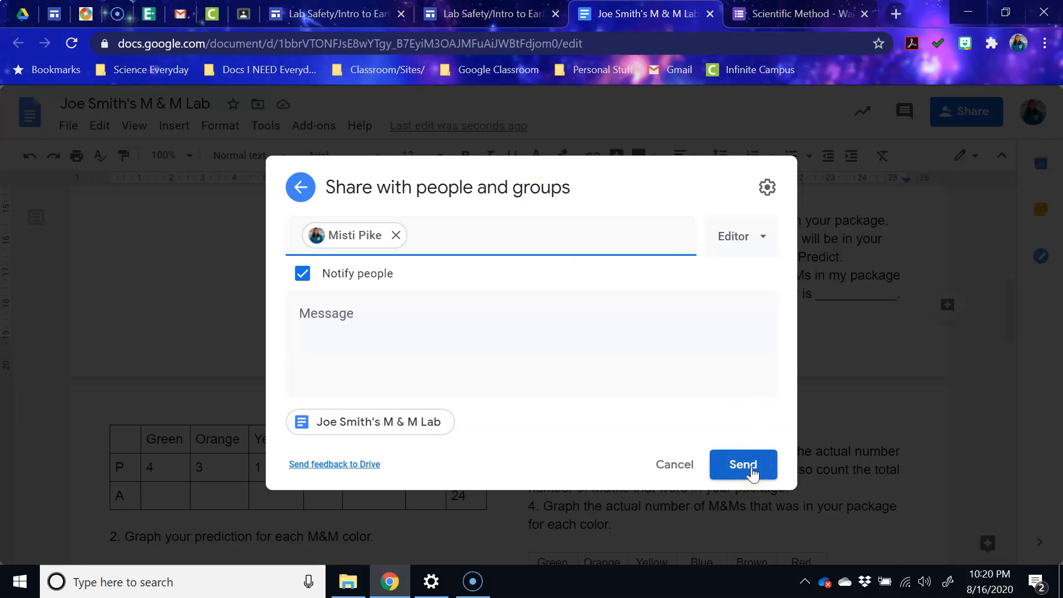
{"action": "left_click", "coordinate": [686, 477]}
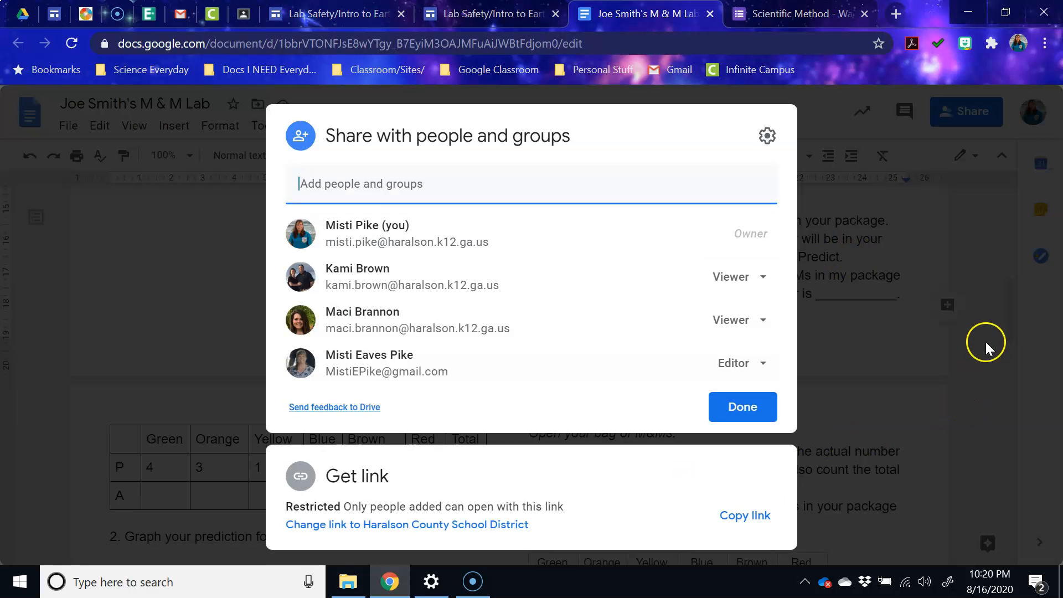
{"action": "left_click", "coordinate": [990, 344]}
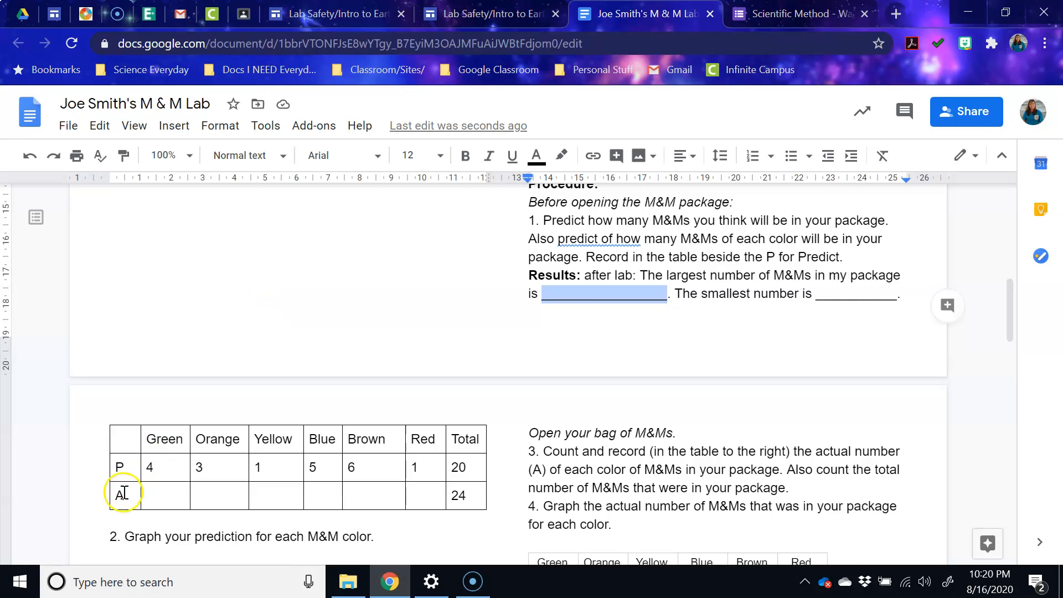
- Open the Windows Start menu
{"action": "left_click", "coordinate": [20, 579]}
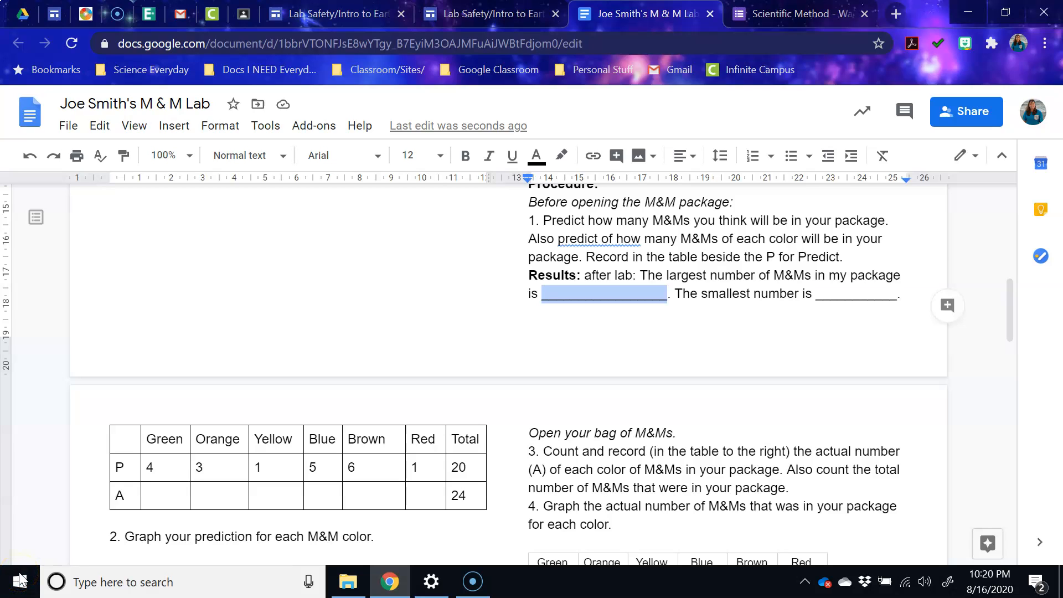